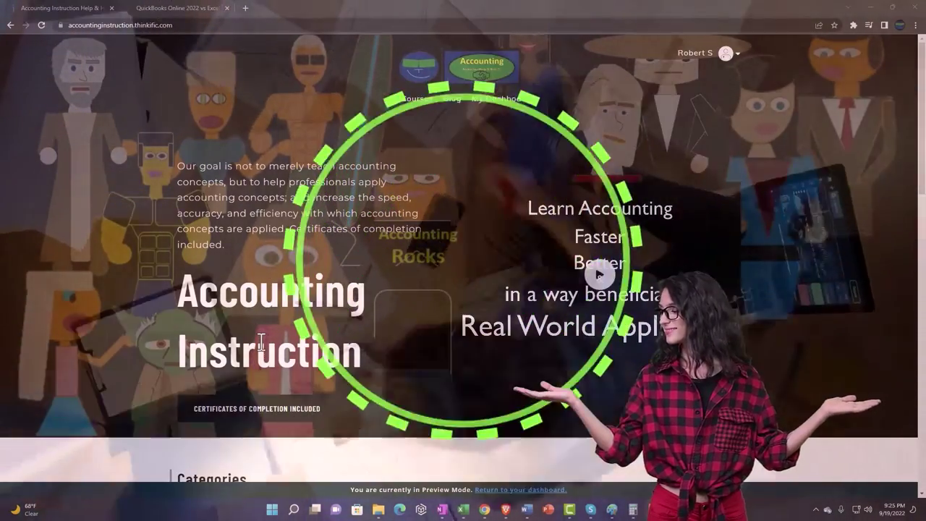
Step: Look through the site's course categories and the lesson sections of the QuickBooks Online 2022 vs Excel course
scroll(128, 402, "down", 6)
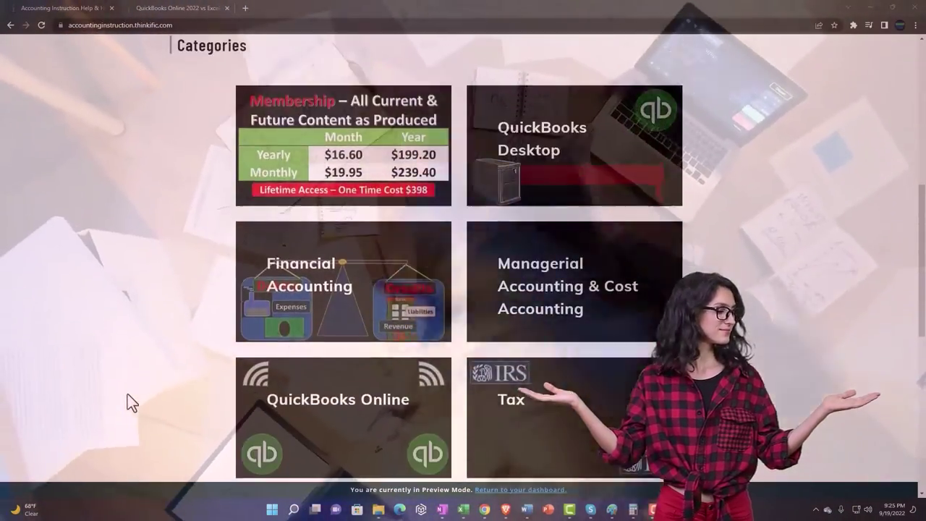
scroll(127, 396, "down", 1)
scroll(127, 397, "down", 3)
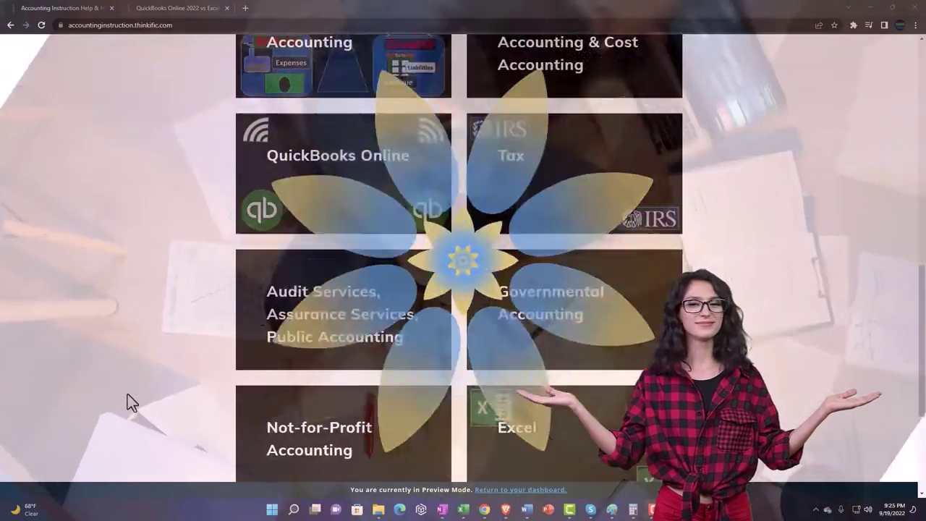
scroll(128, 402, "down", 3)
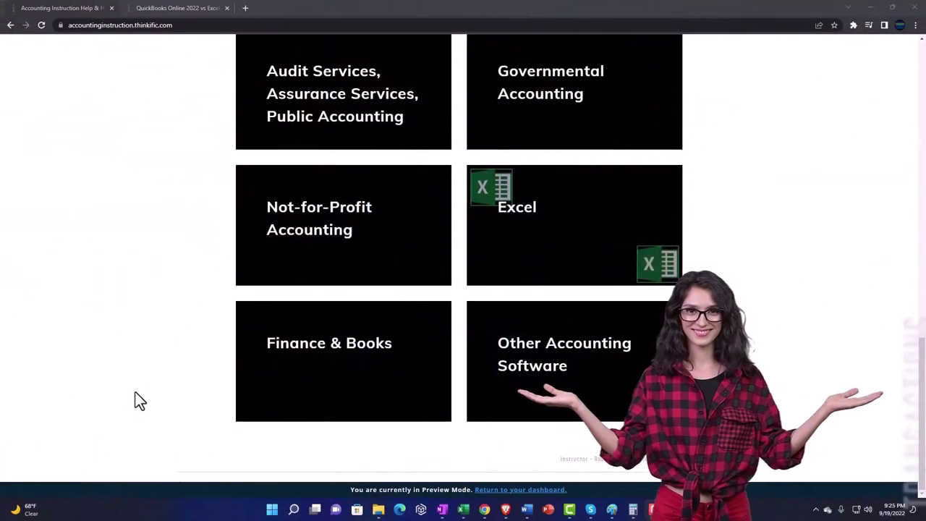
left_click(165, 8)
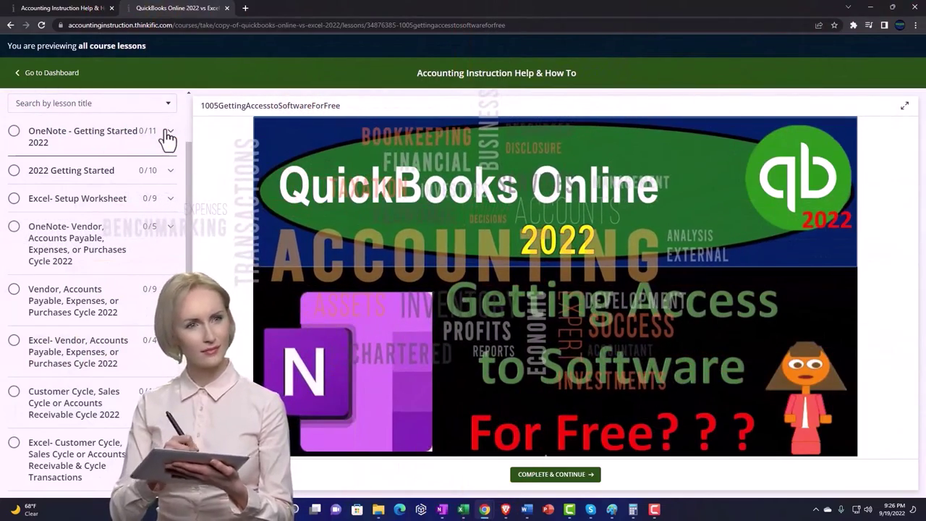
left_click(169, 133)
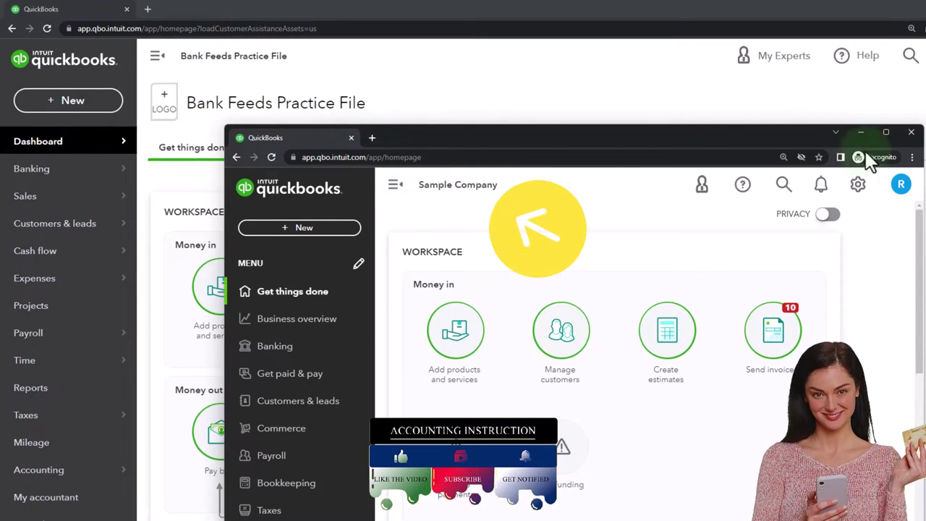
Step: Show the browser's new incognito window option and Sample Company's switch to Accountant view, and move that window aside
left_click(912, 158)
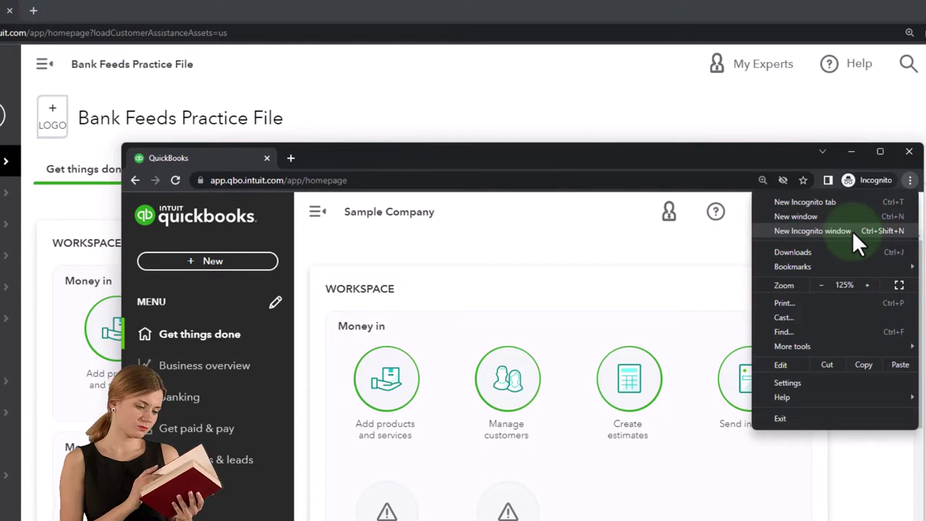
left_click(402, 250)
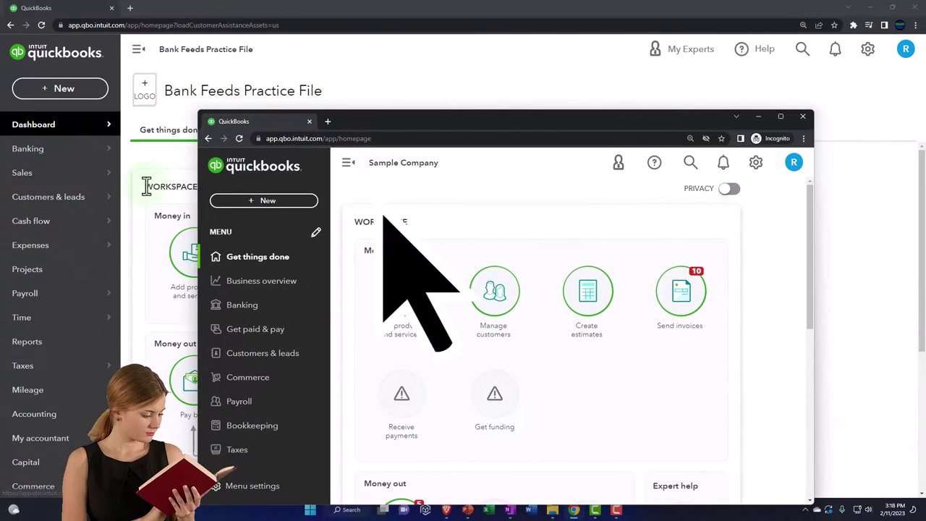
left_click(376, 177)
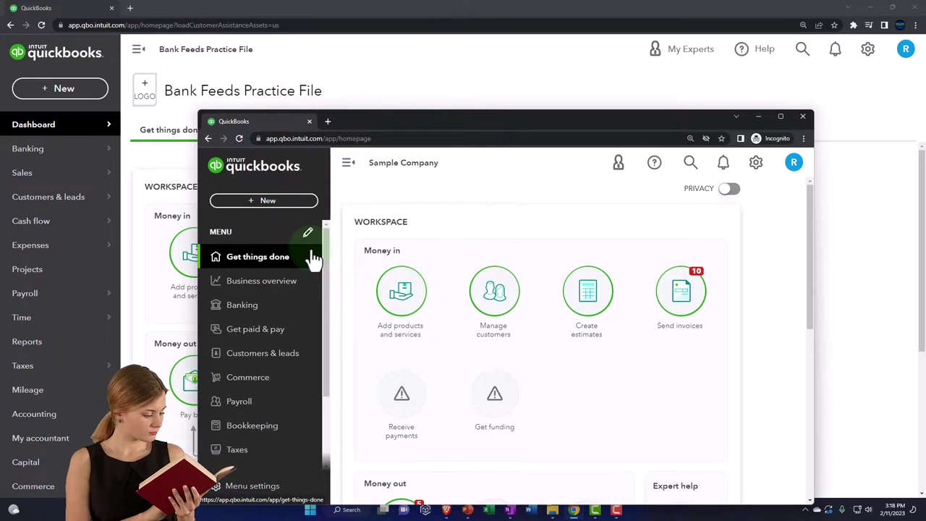
left_click(756, 164)
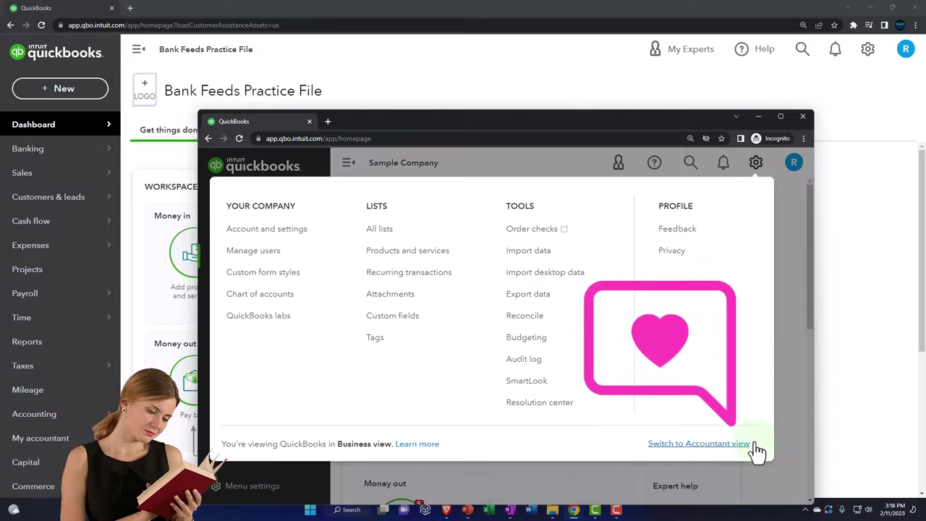
left_click_drag(477, 123, 925, 217)
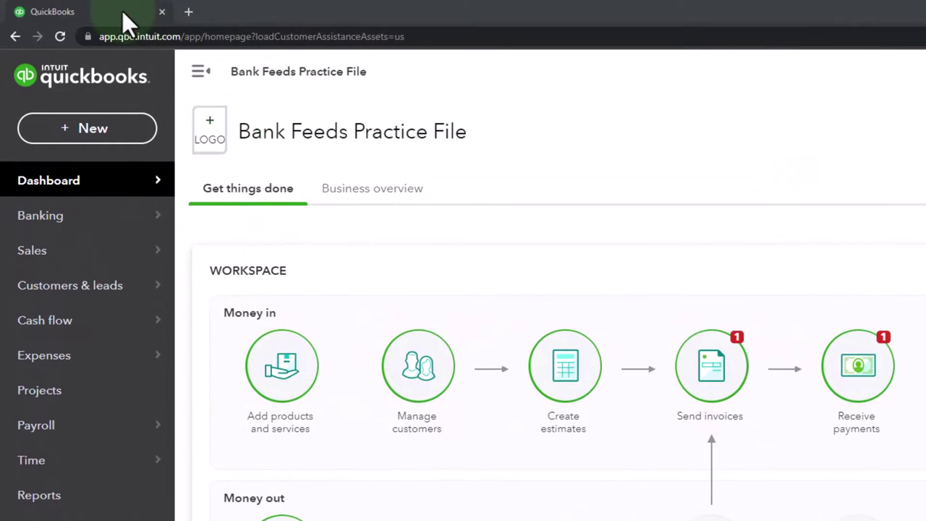
Step: Duplicate the Bank Feeds Practice File browser tab twice so that three tabs are open
right_click(122, 11)
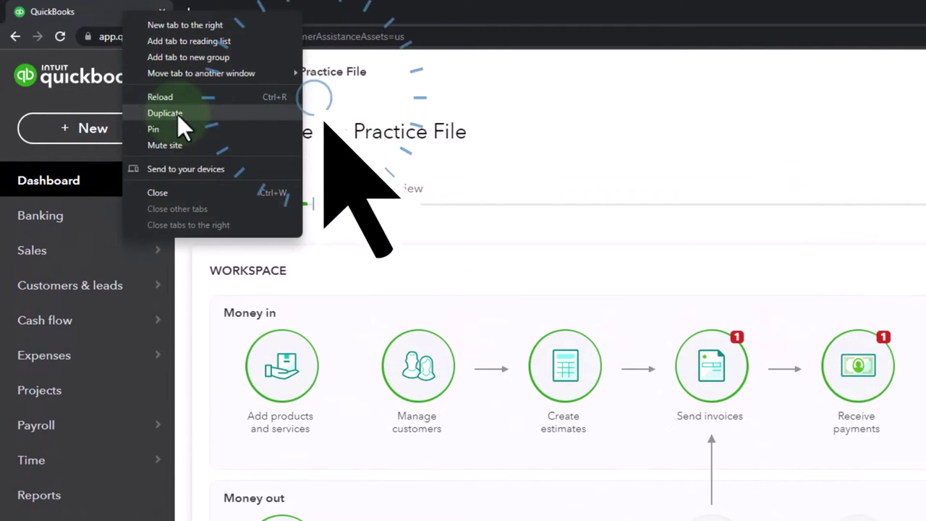
left_click(211, 113)
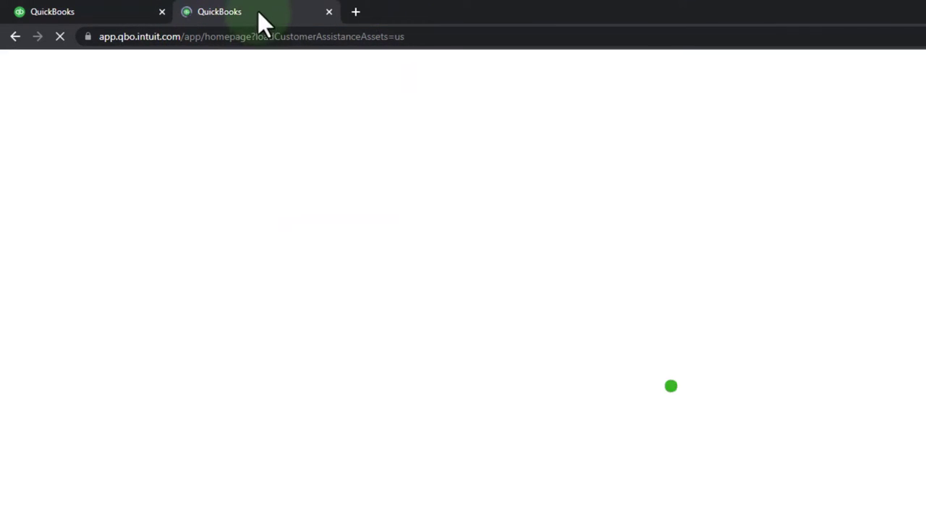
right_click(259, 12)
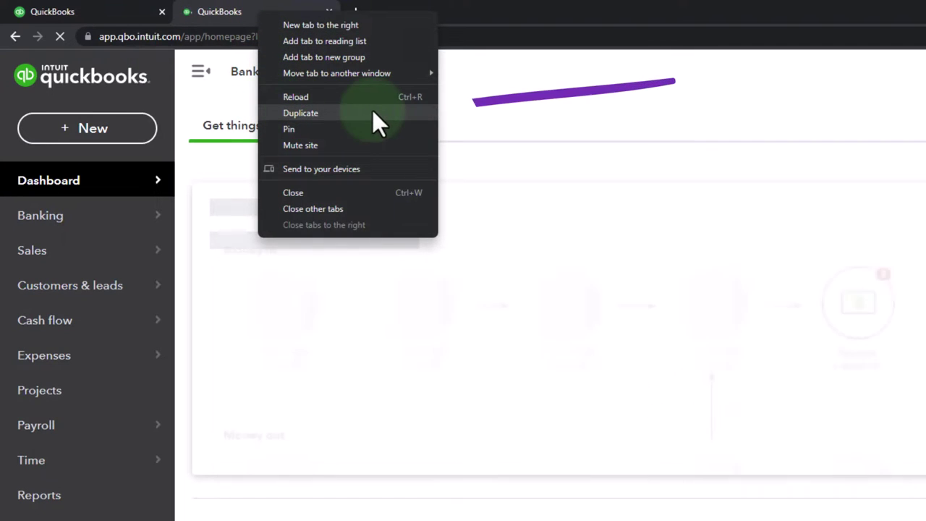
left_click(372, 112)
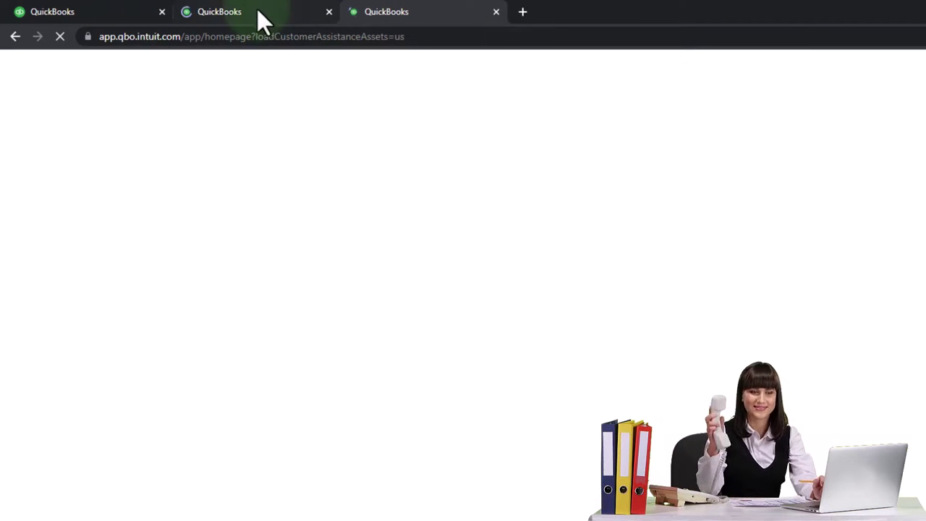
Step: Open the favorite Balance Sheet report in the second practice file tab, and the Reports page under Business overview in Sample Company
left_click(255, 9)
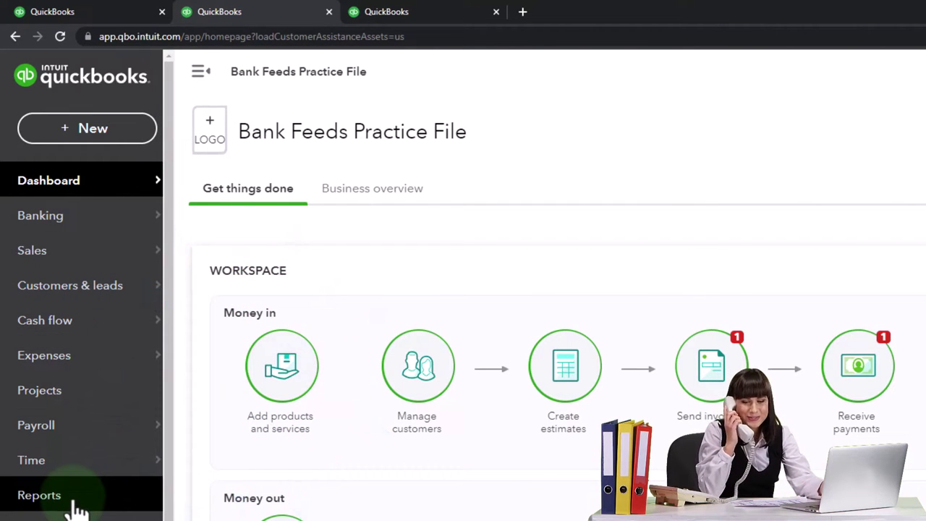
left_click(39, 495)
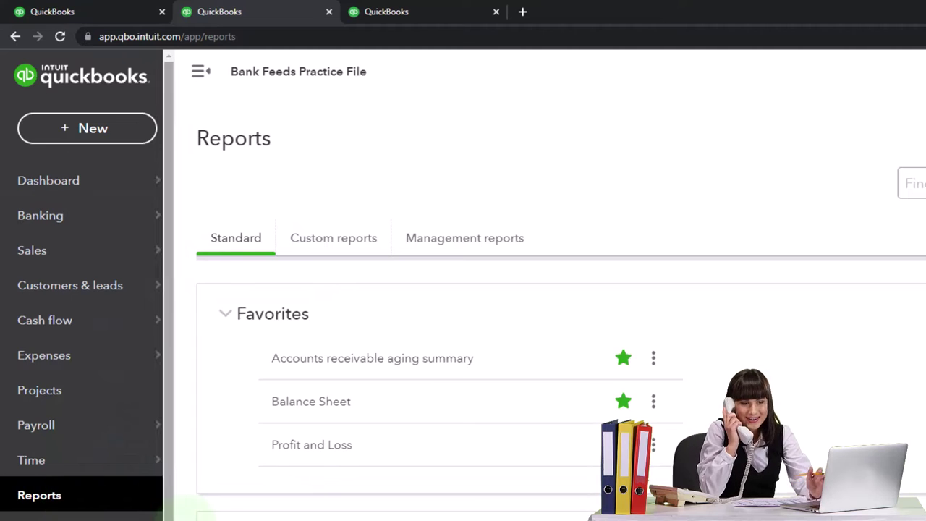
left_click(307, 405)
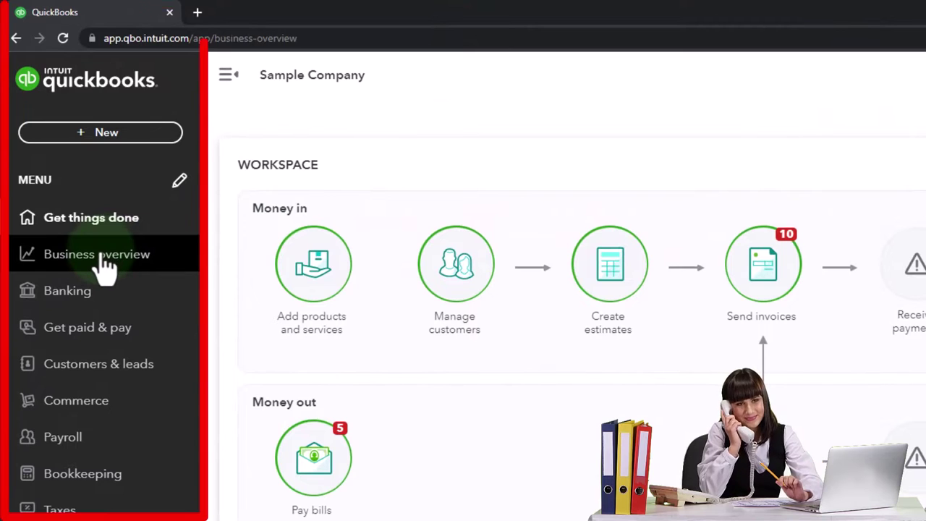
left_click(101, 266)
left_click(91, 188)
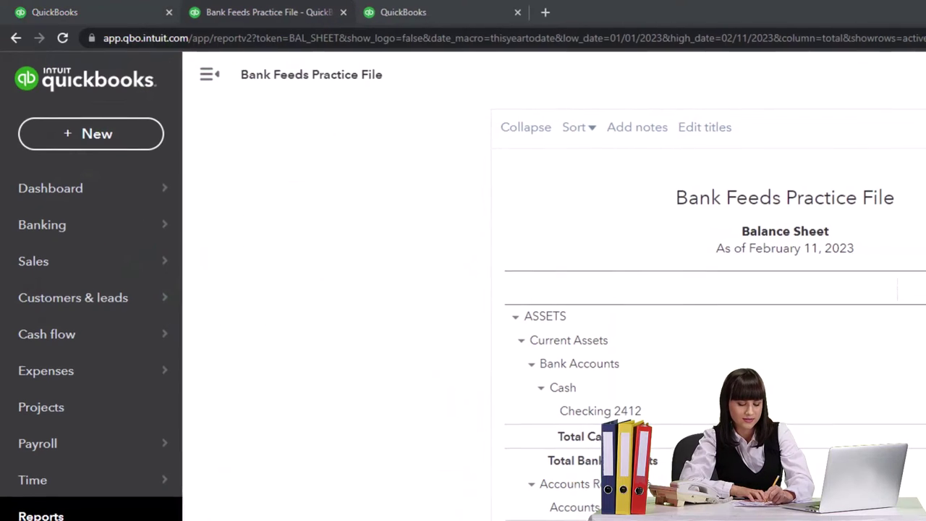
Step: Open the favorite Profit and Loss report in the third practice file tab
left_click(434, 11)
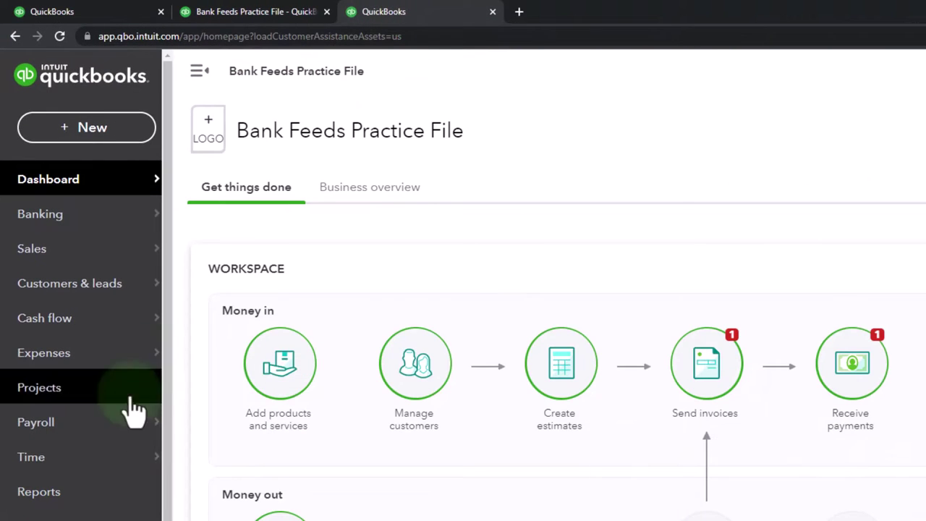
left_click(52, 497)
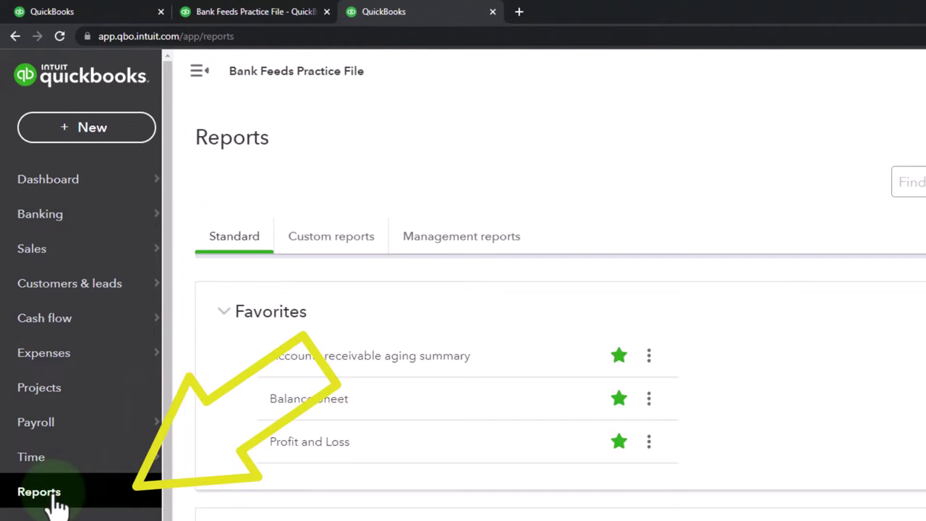
left_click(289, 447)
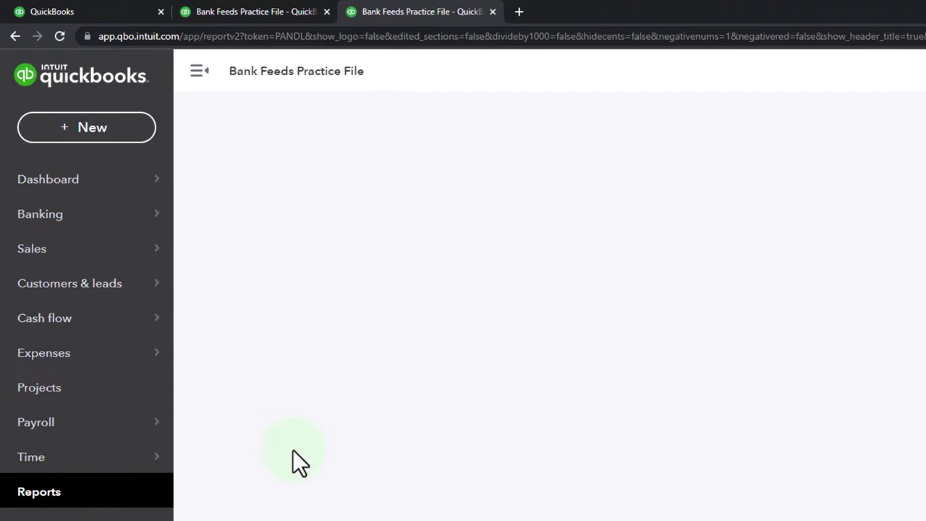
Step: Collapse the navigation pane and run the Profit and Loss report for 01/01/2022 to 12/31/2022
left_click(204, 84)
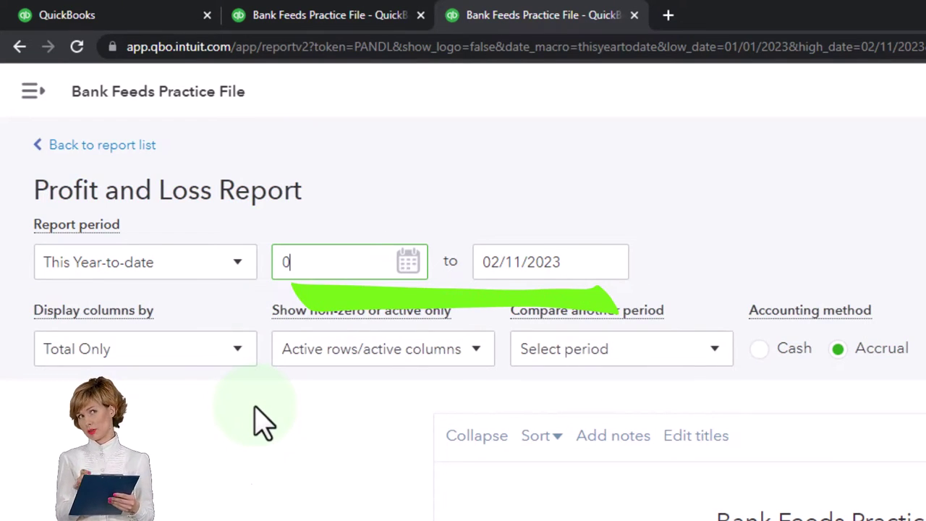
key("Tab")
type("1")
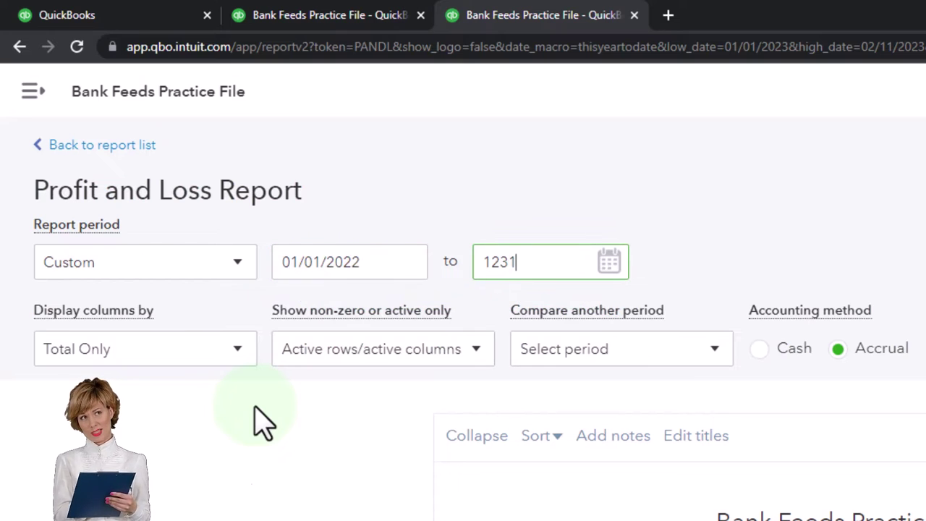
type("23122")
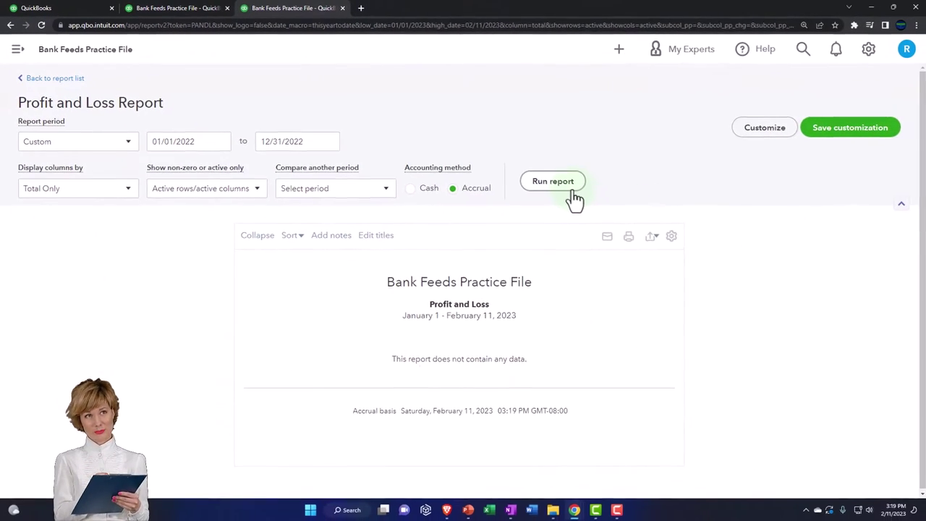
left_click(574, 201)
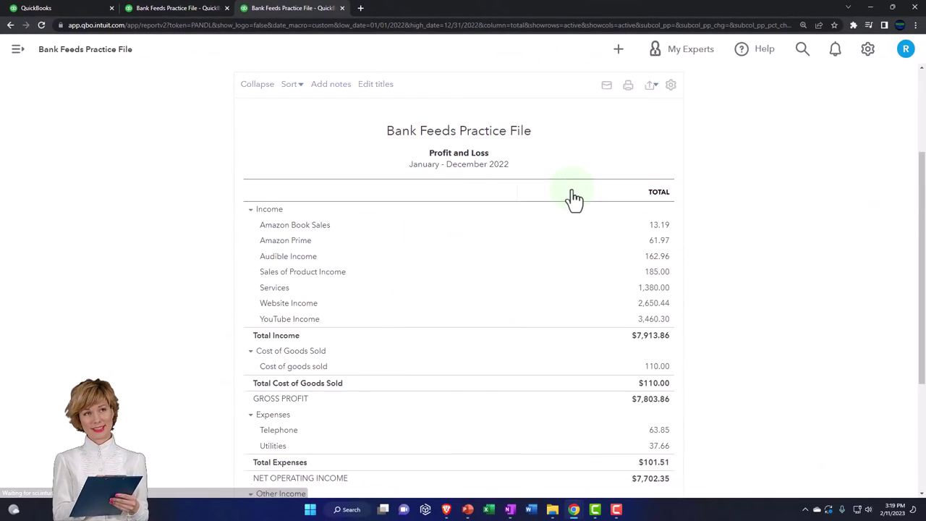
Step: Run the Balance Sheet report in the second tab for 01/01/2022 to 12/31/2022
left_click(195, 8)
left_click(139, 50)
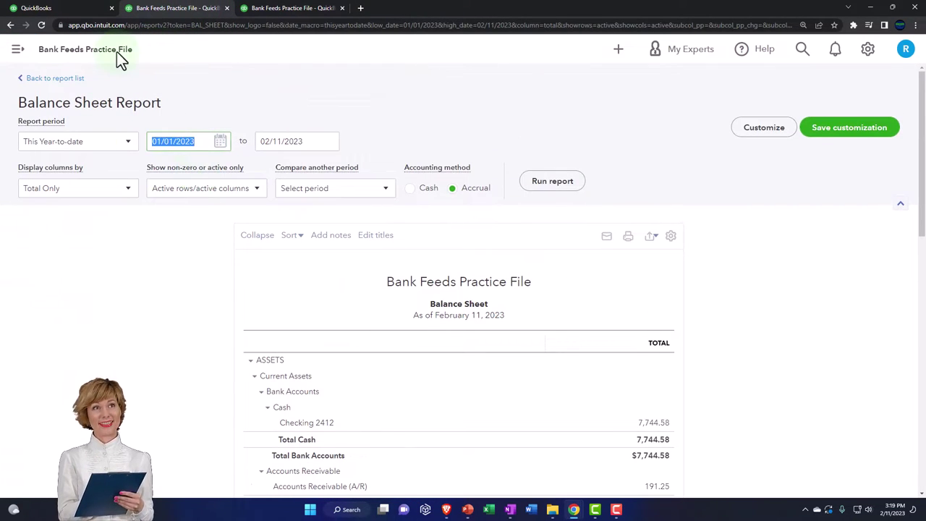
type("01012022")
key("Tab")
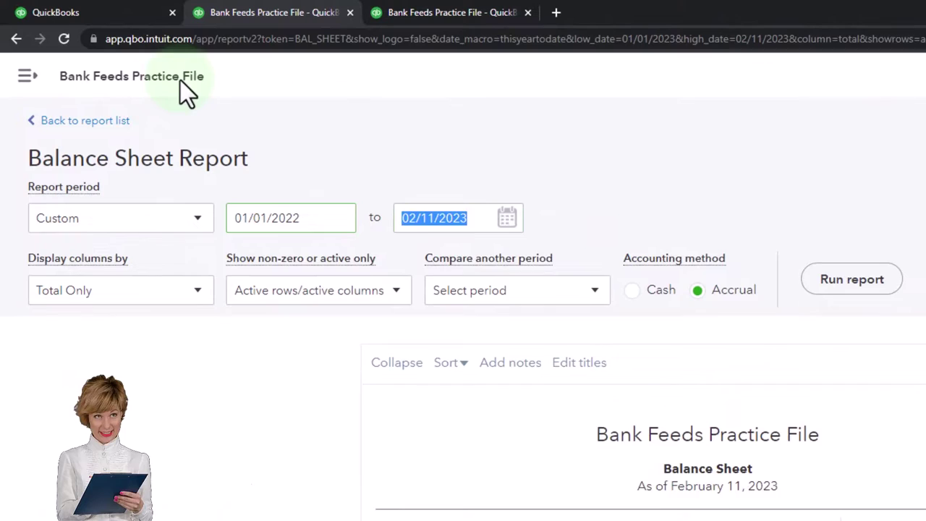
type("12")
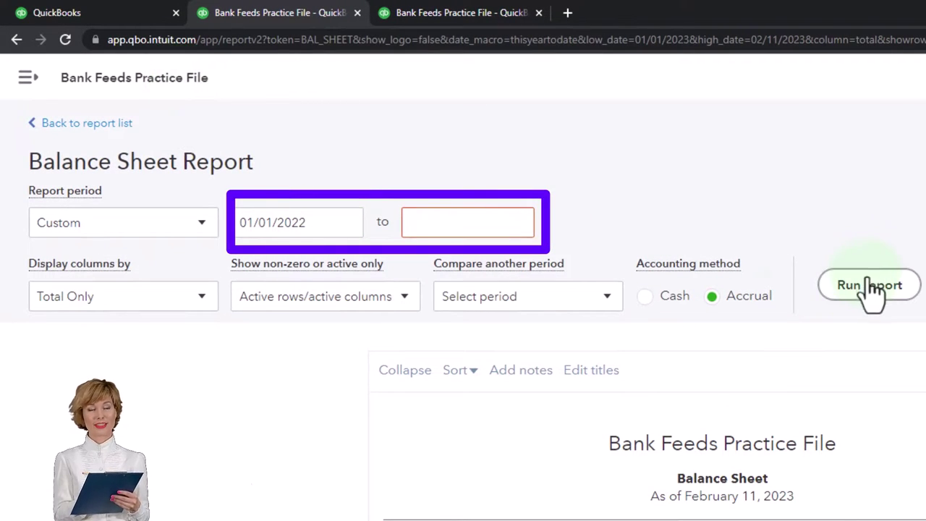
left_click(471, 217)
type("1231")
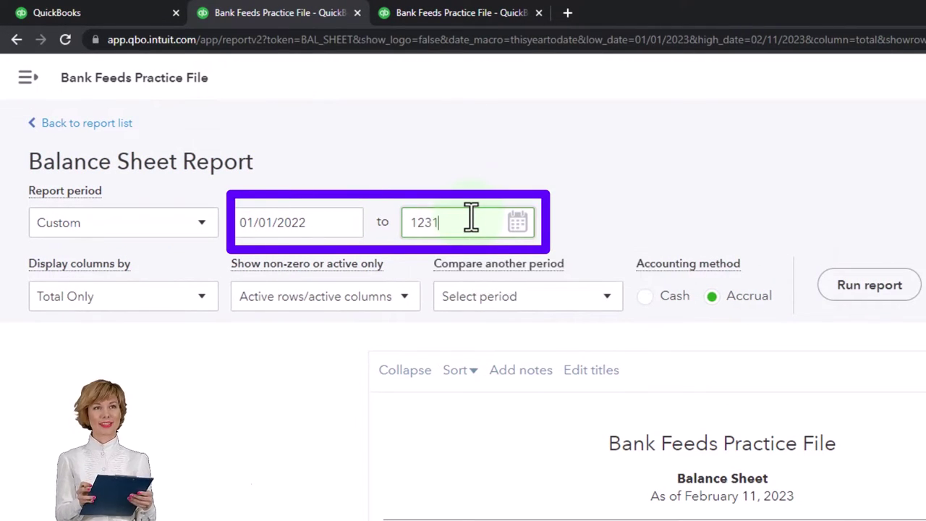
left_click(870, 285)
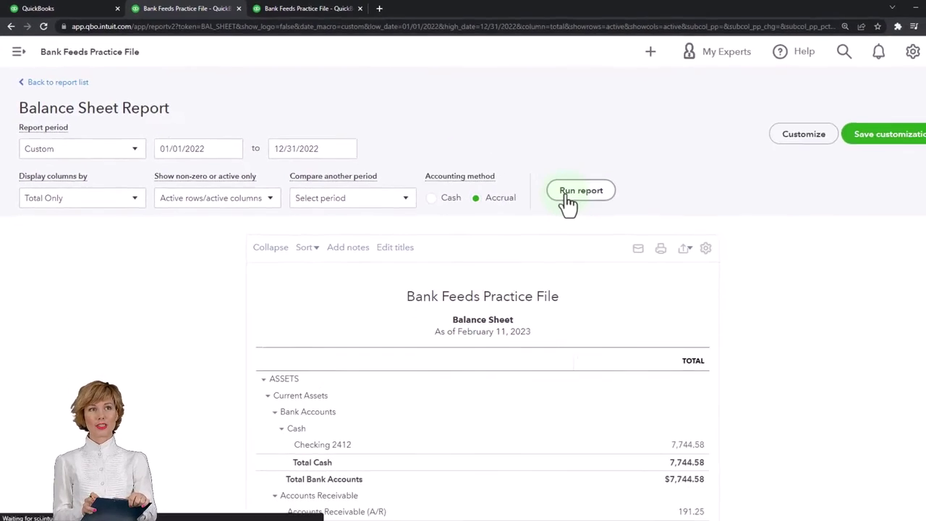
scroll(540, 194, "down", 2)
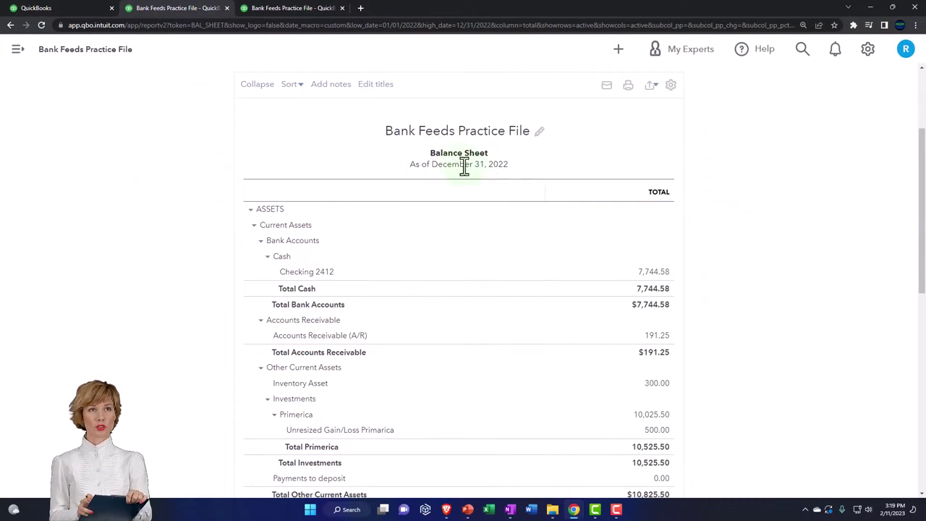
Step: Open the Banking page in the practice file's first tab, and the bank transactions under Bookkeeping in Sample Company
left_click(88, 8)
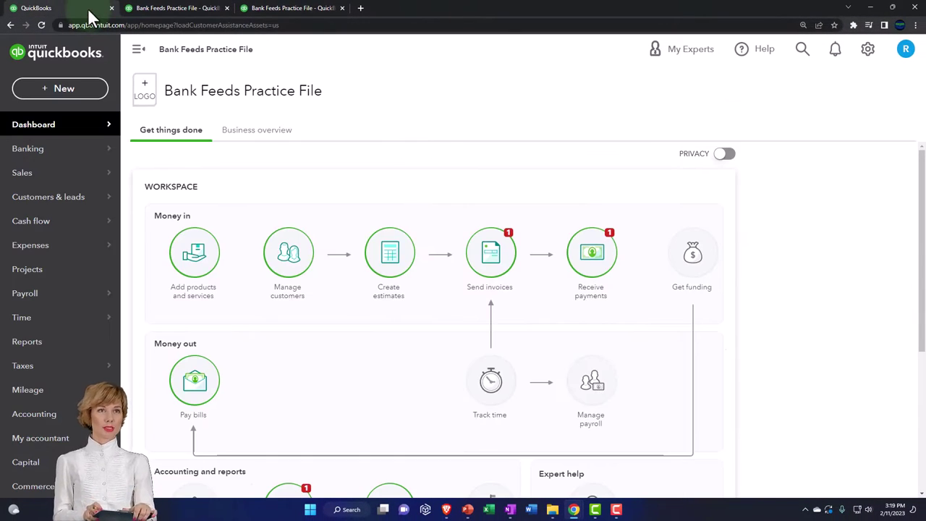
left_click(58, 155)
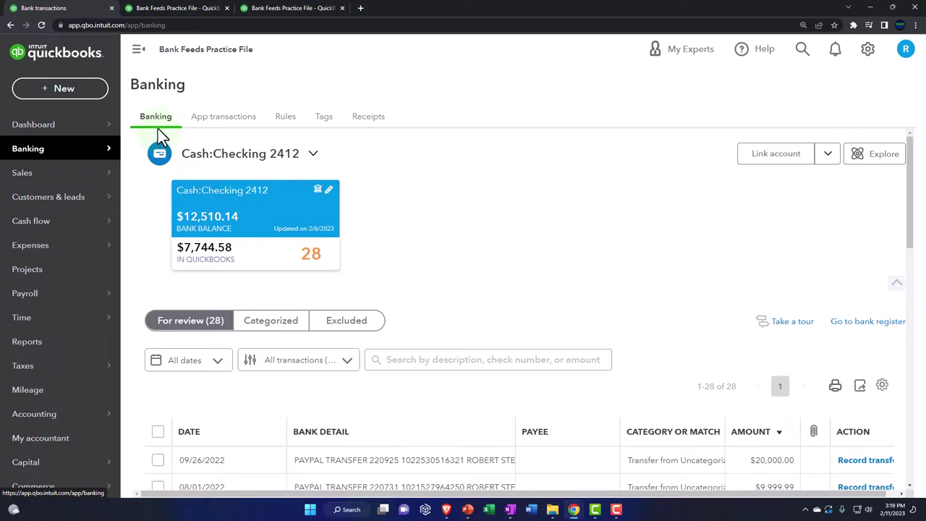
left_click_drag(925, 148, 510, 3)
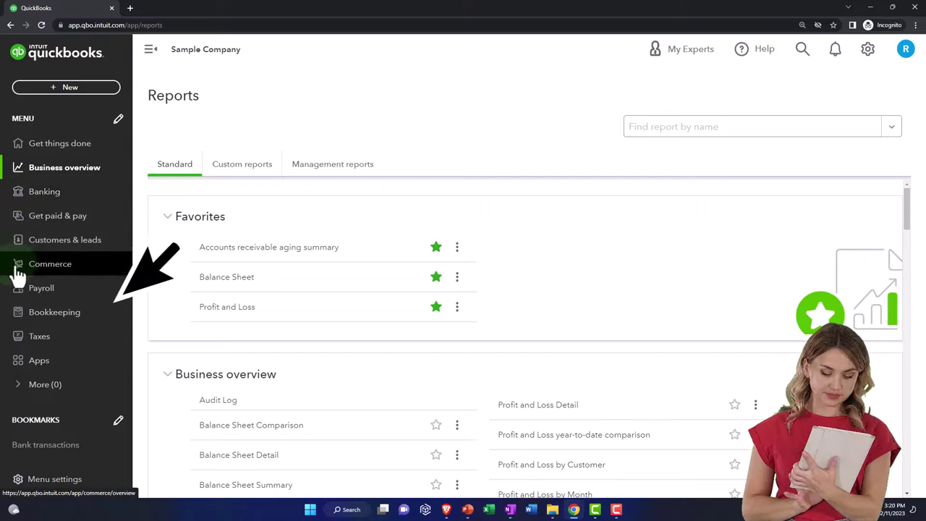
left_click(22, 319)
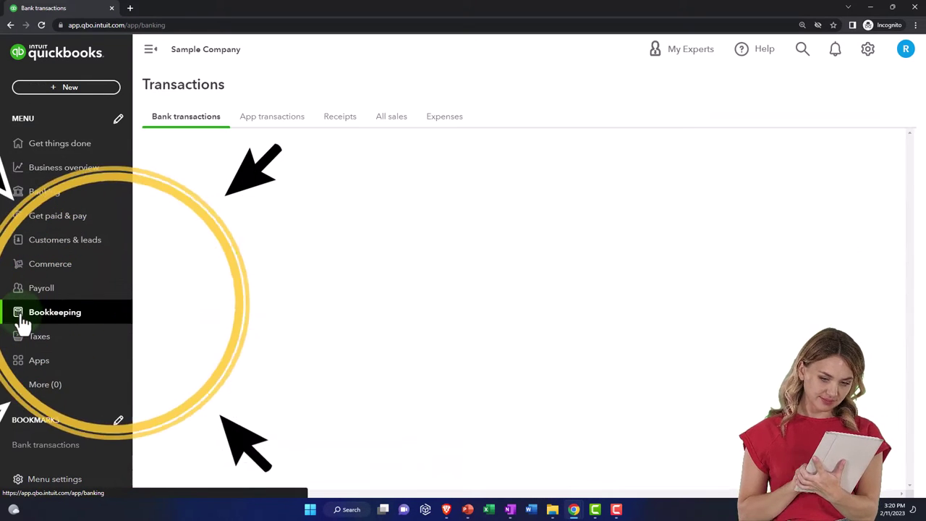
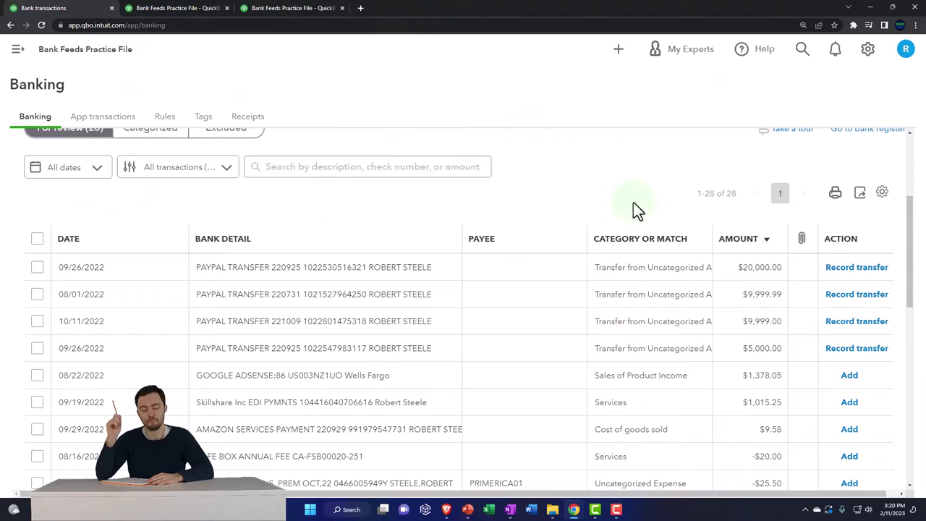
Step: Switch to OneNote to review the customer cycle in the accounting flowchart, and return to the browser
left_click(510, 510)
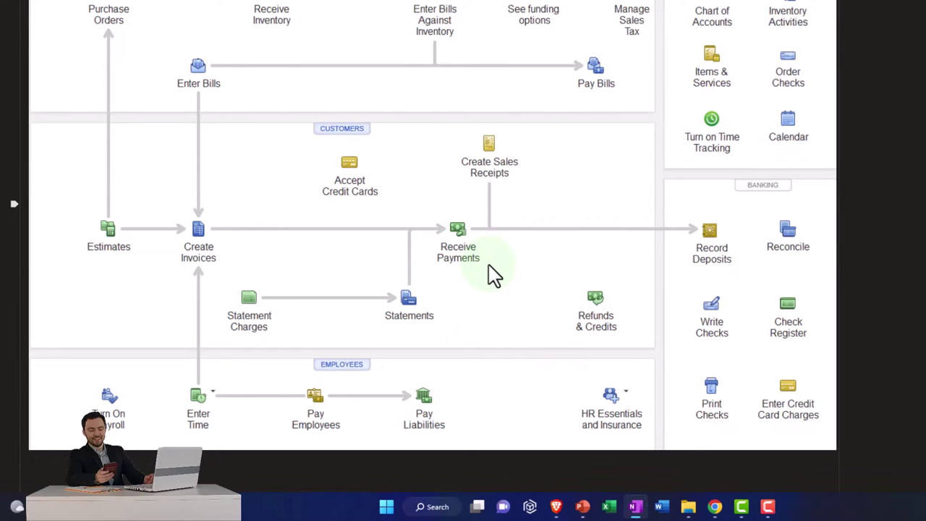
scroll(492, 275, "up", 5)
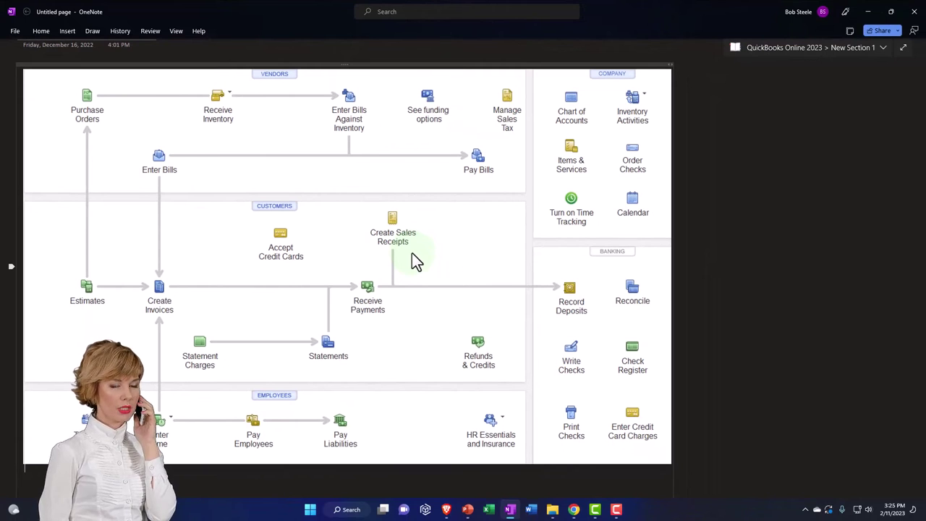
left_click(411, 252)
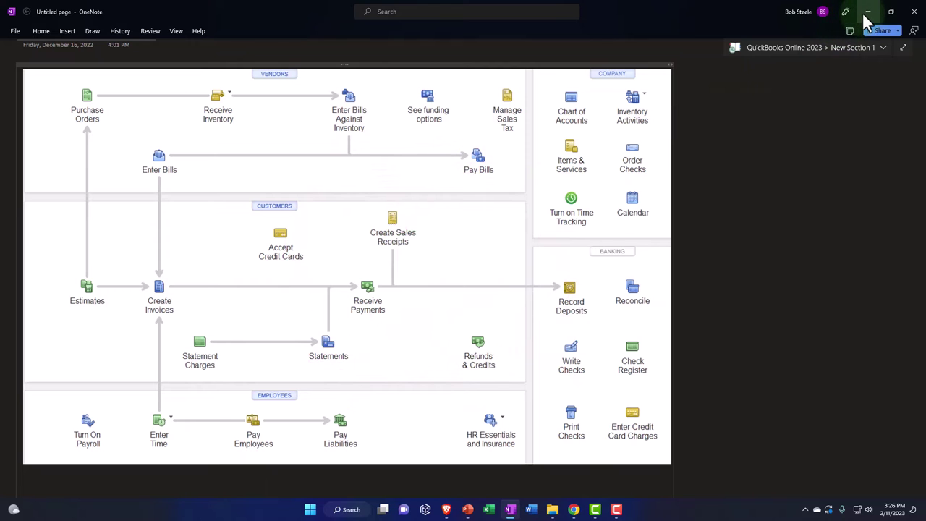
left_click(866, 13)
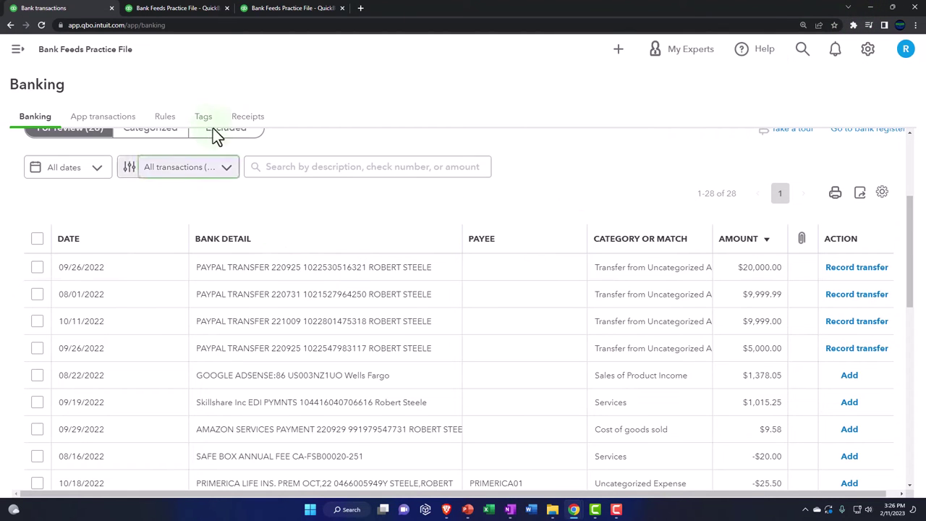
Step: Duplicate the Bank transactions tab and move the copy ahead of the original
right_click(72, 15)
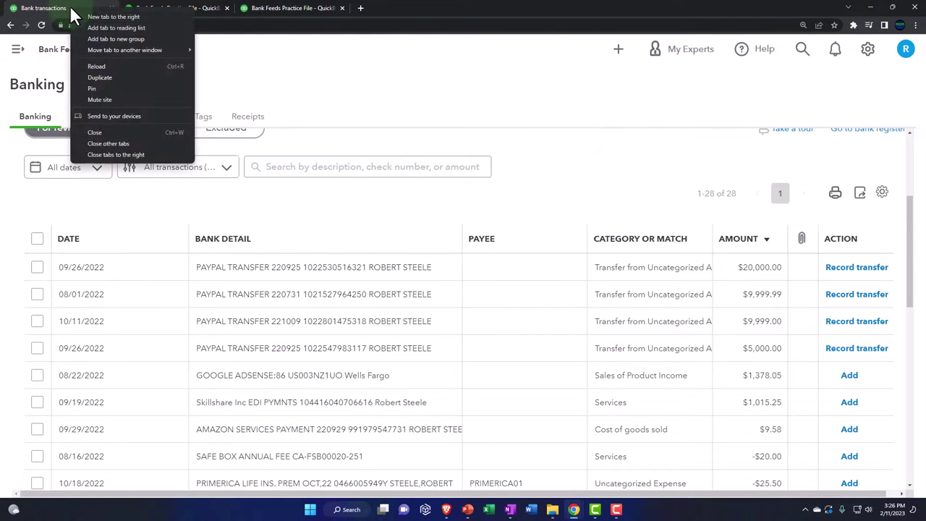
left_click(102, 76)
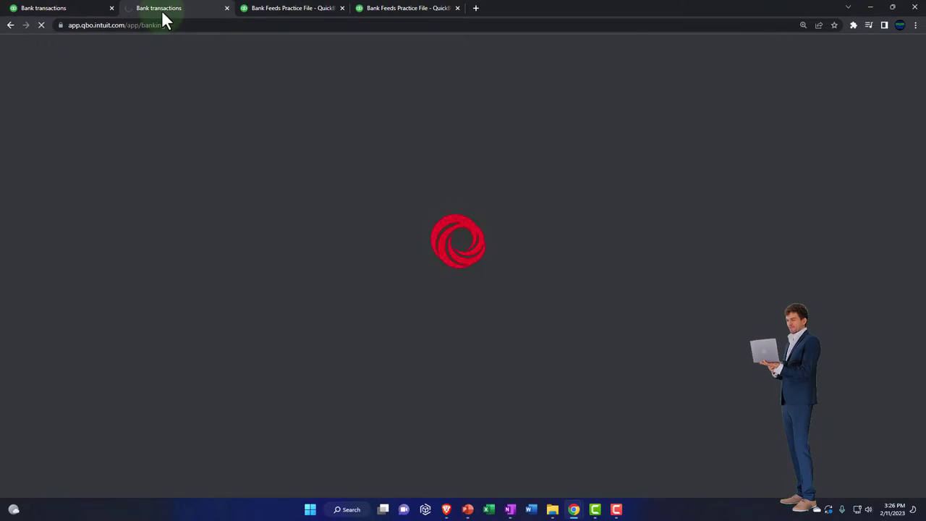
left_click_drag(162, 9, 117, 14)
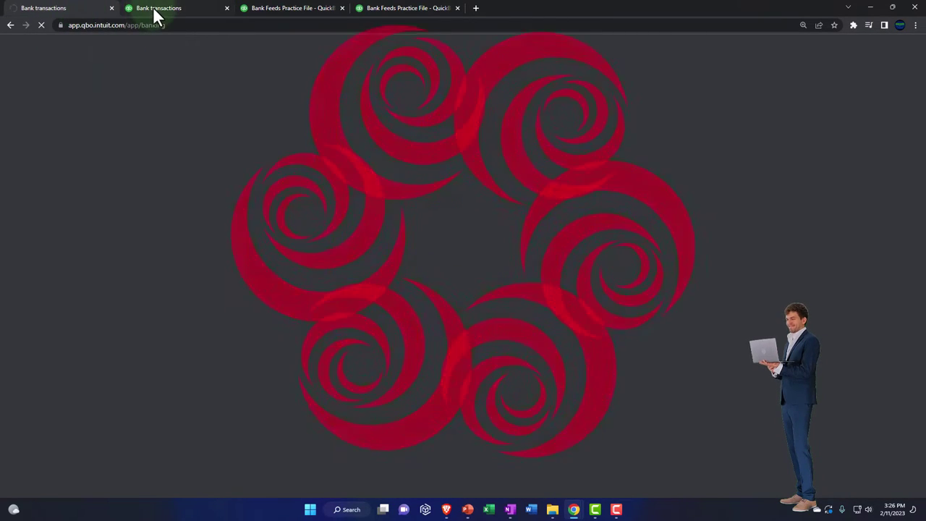
left_click(154, 11)
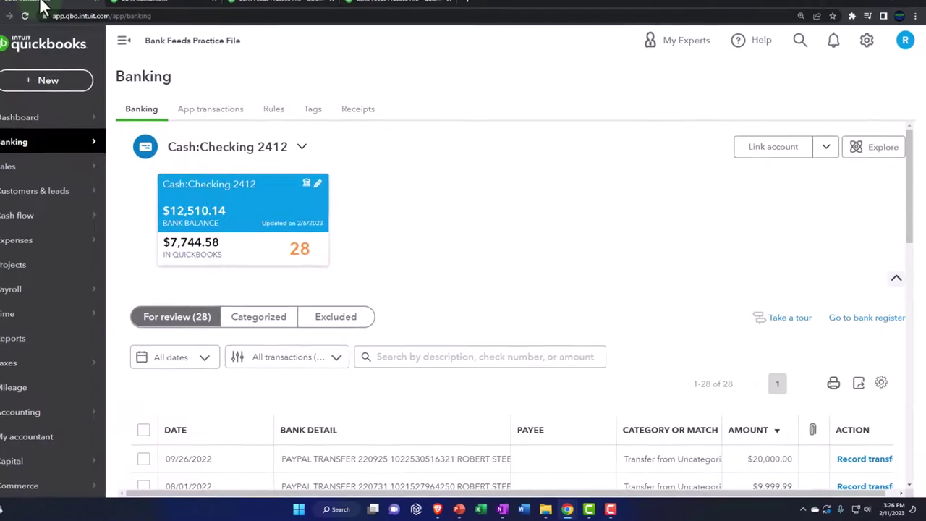
Step: Create a new sales receipt and add Customer 10 to it as a new customer
left_click(25, 81)
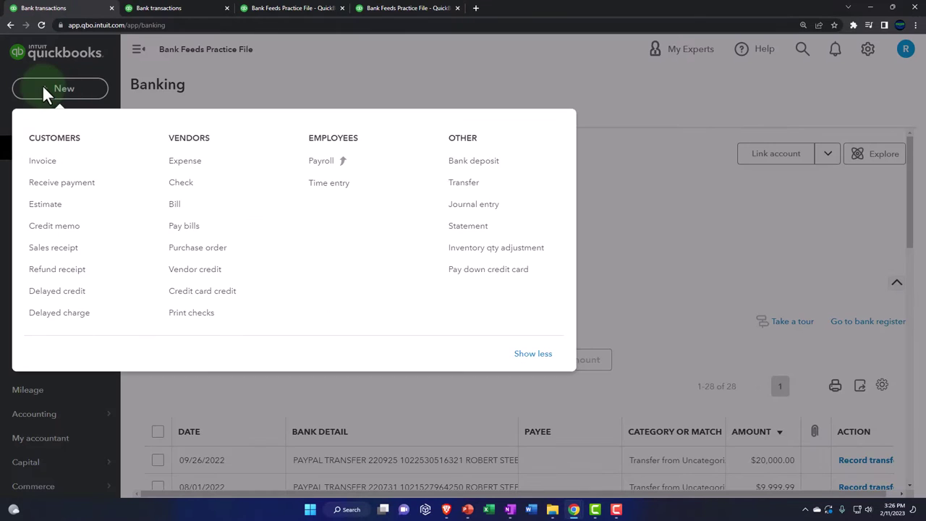
left_click(63, 249)
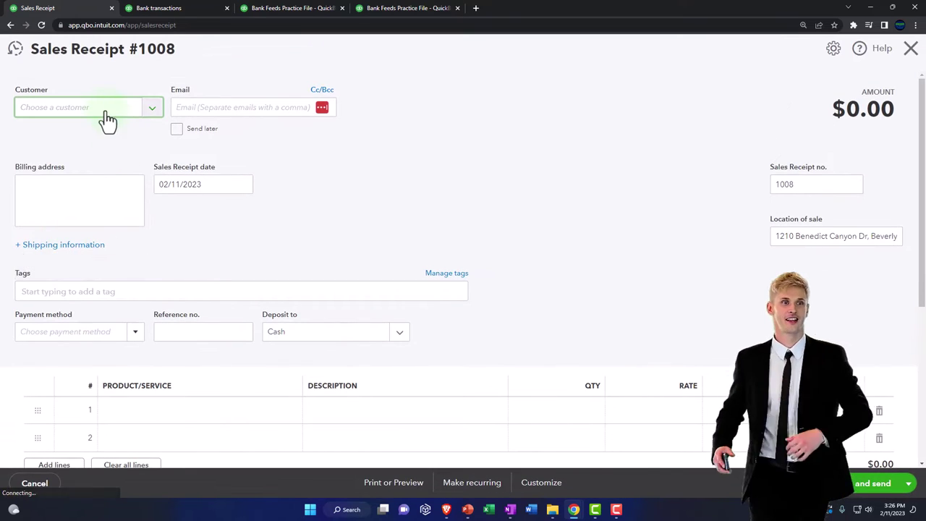
left_click(105, 113)
type("Customer")
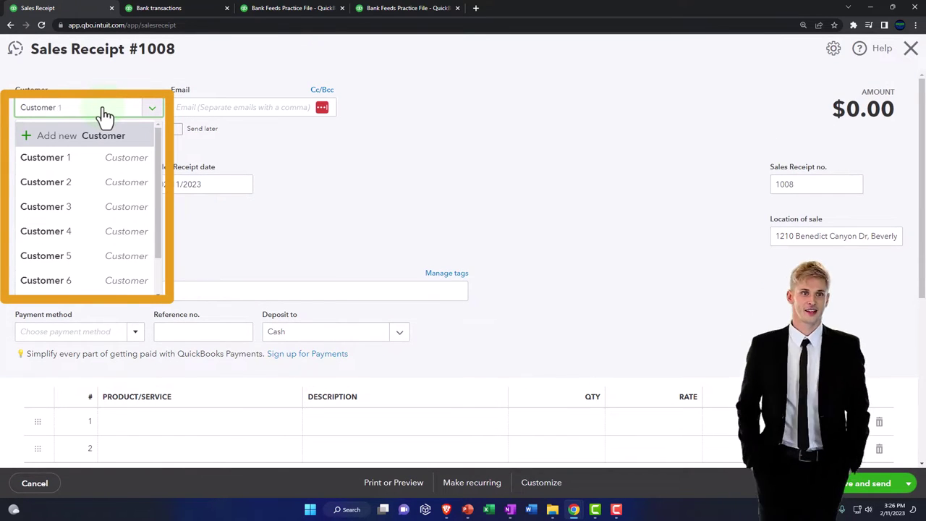
type(" 10")
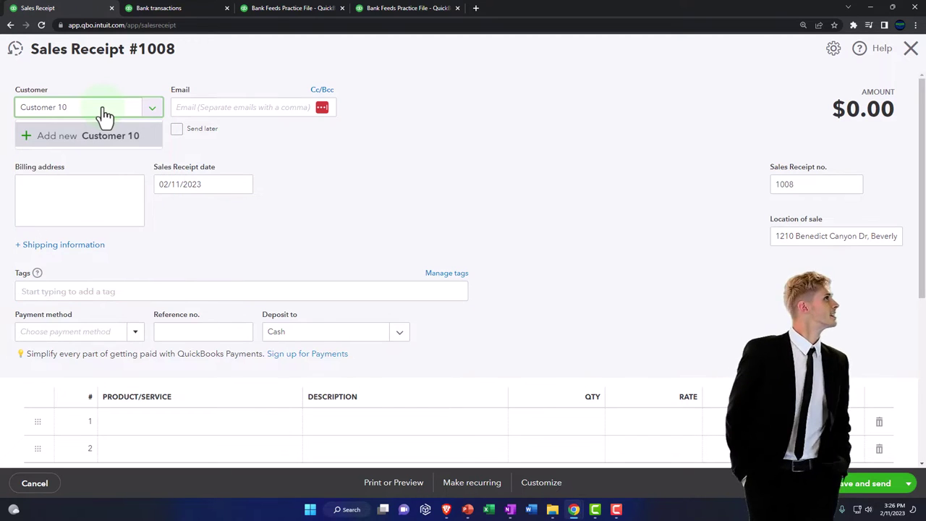
key("Return")
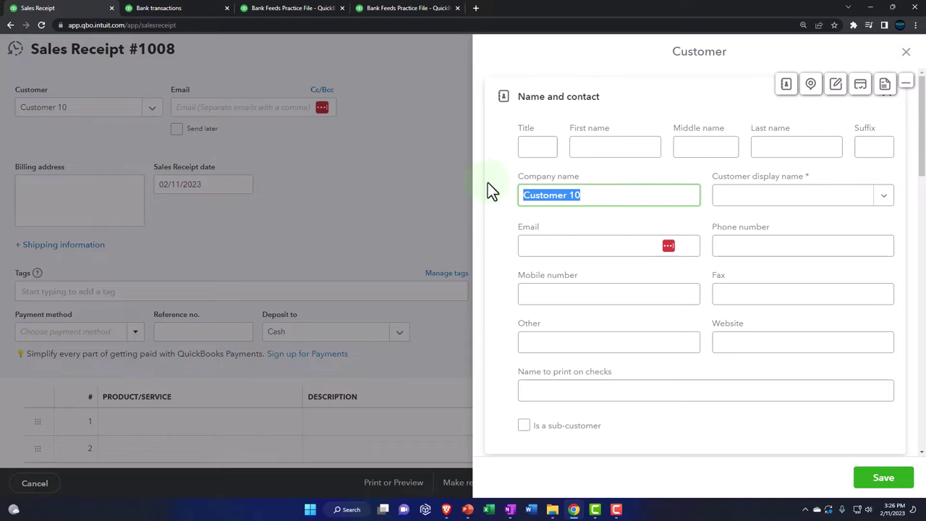
left_click(729, 199)
left_click(883, 477)
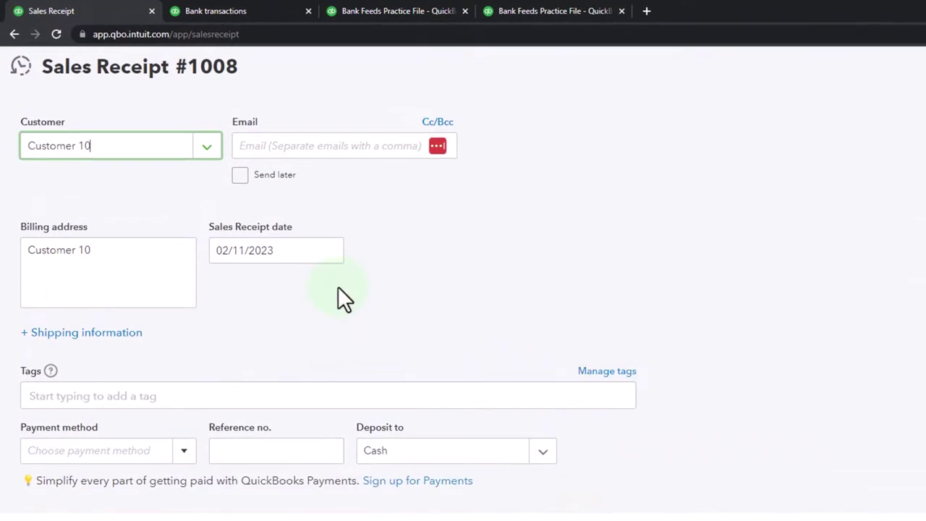
Step: Set the sales receipt date to 10/15/2022
left_click(294, 249)
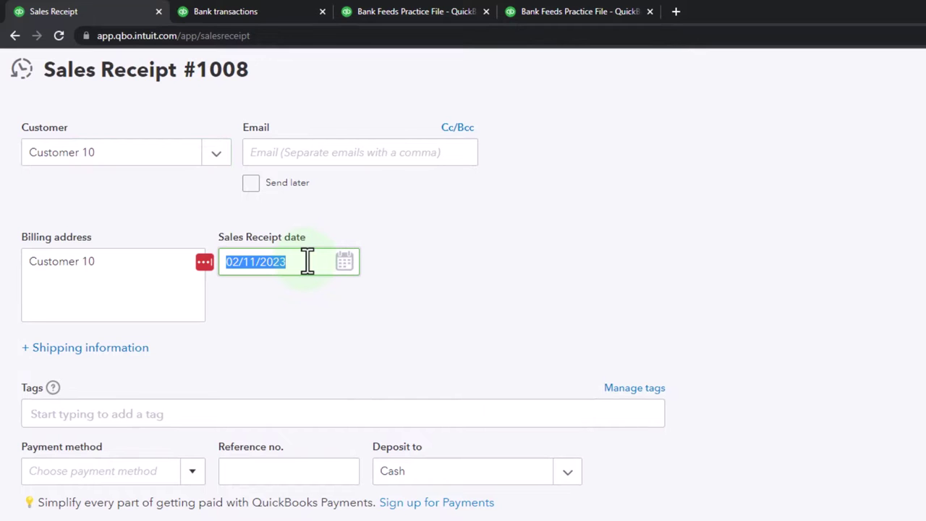
type("10")
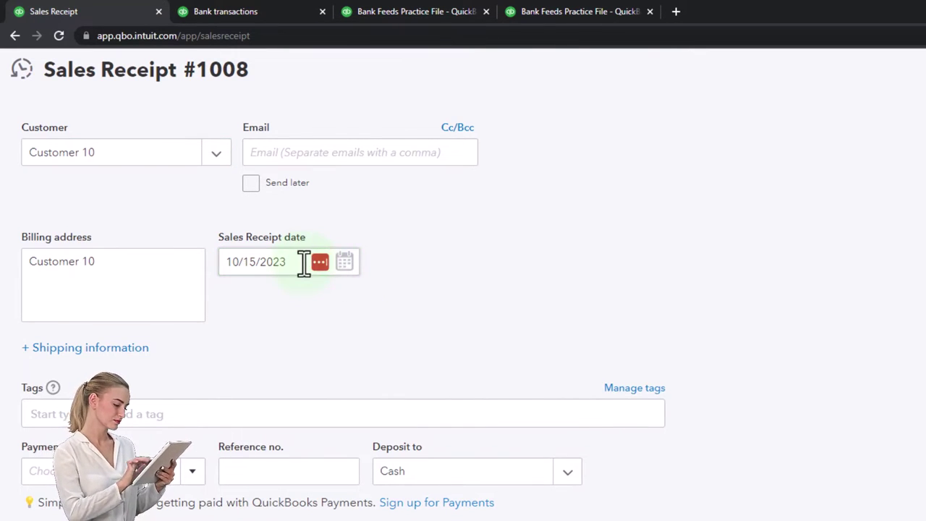
left_click(304, 264)
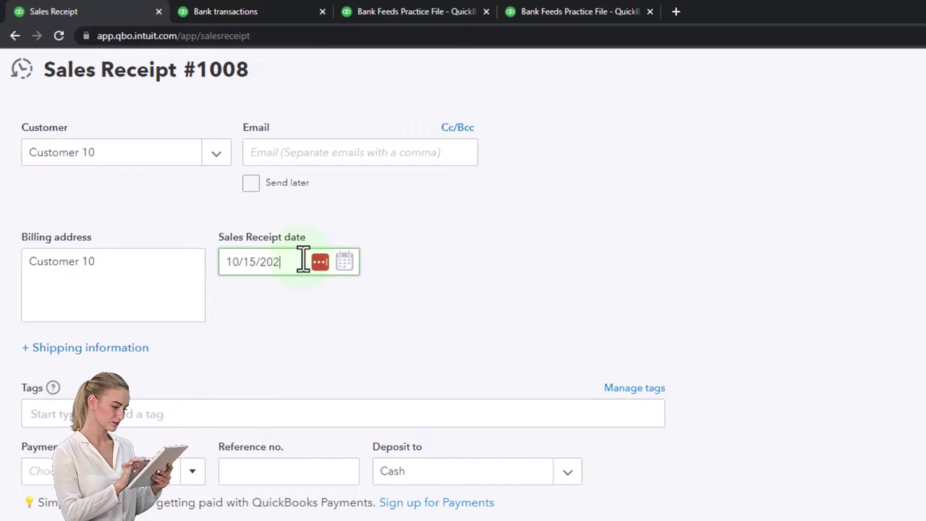
type("2")
key("Tab")
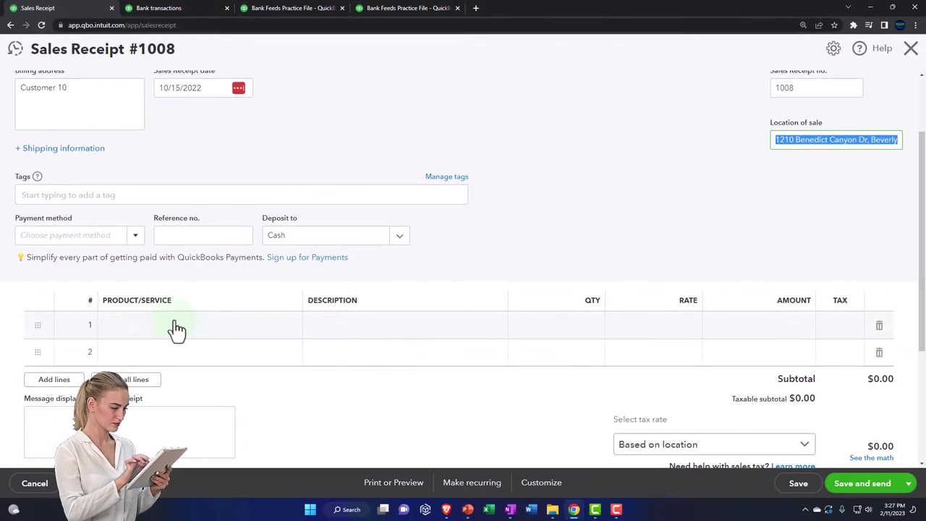
Step: Add Hours as the first line item with a rate of 1,378.05, matching the Google AdSense amount in the bank transactions
left_click(173, 327)
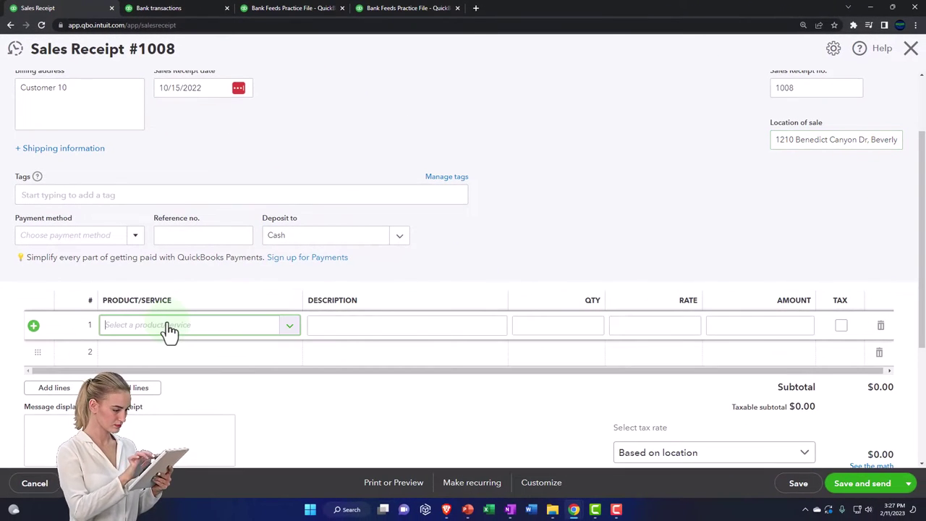
left_click(290, 331)
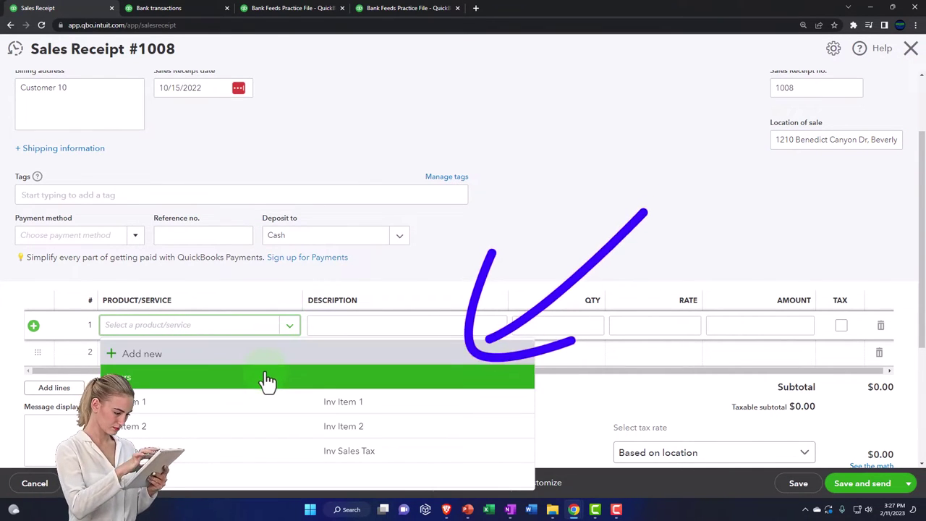
left_click(265, 381)
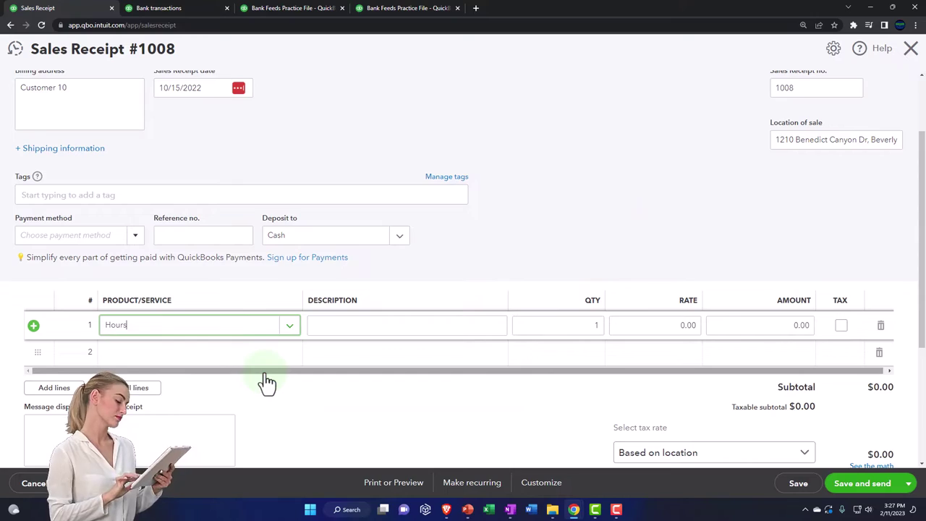
left_click(172, 10)
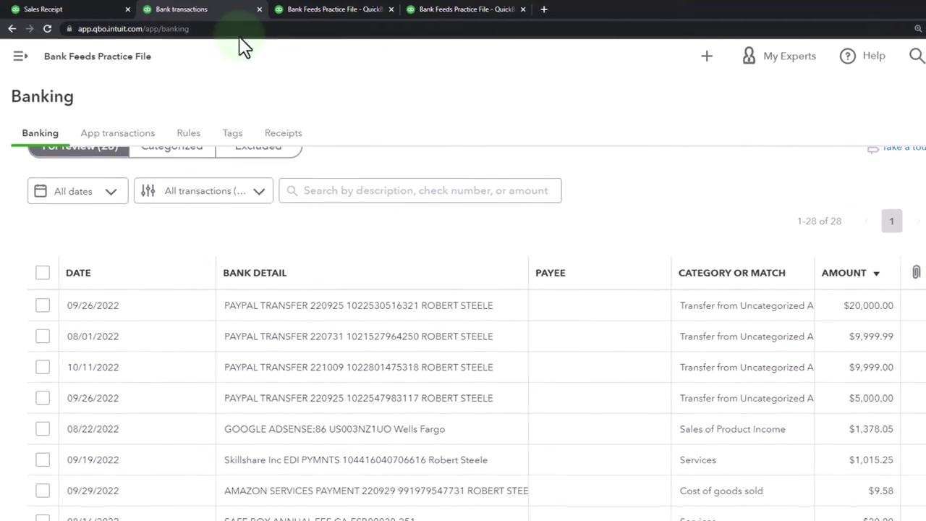
left_click(68, 9)
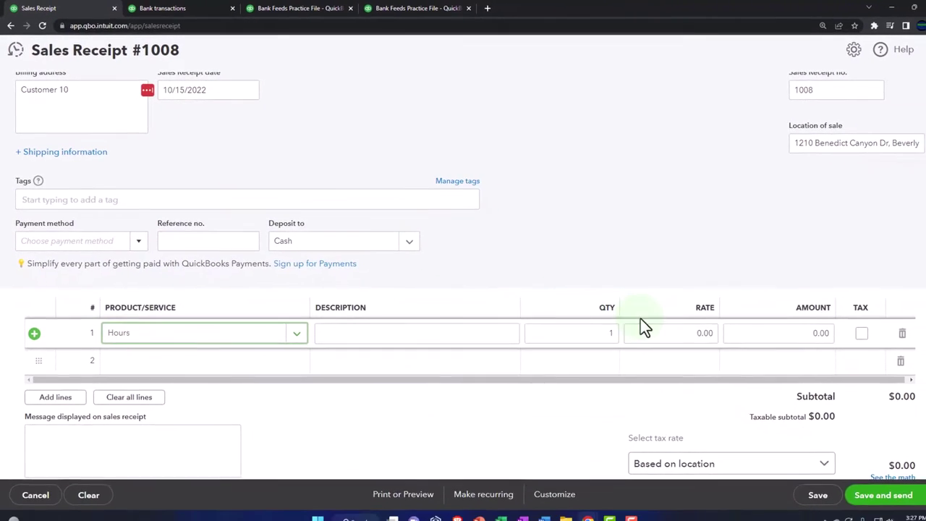
left_click(653, 325)
type("137")
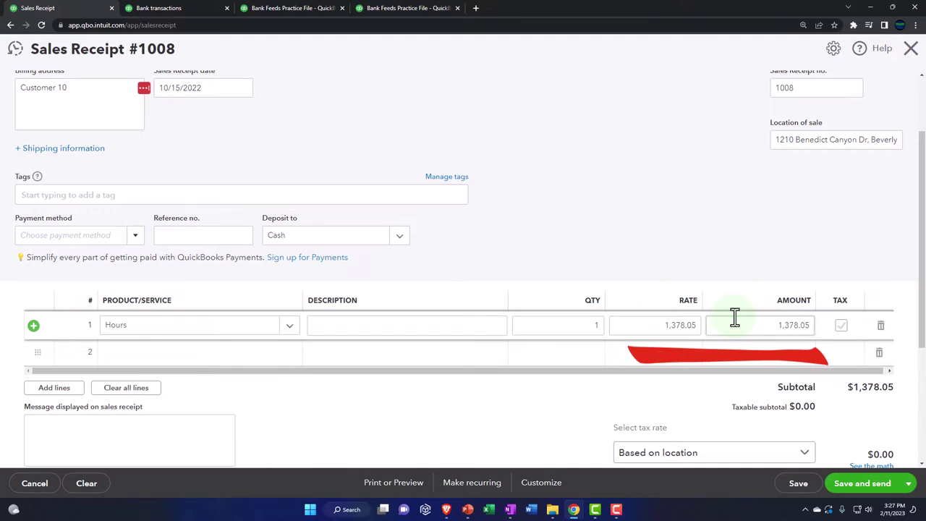
key("Return")
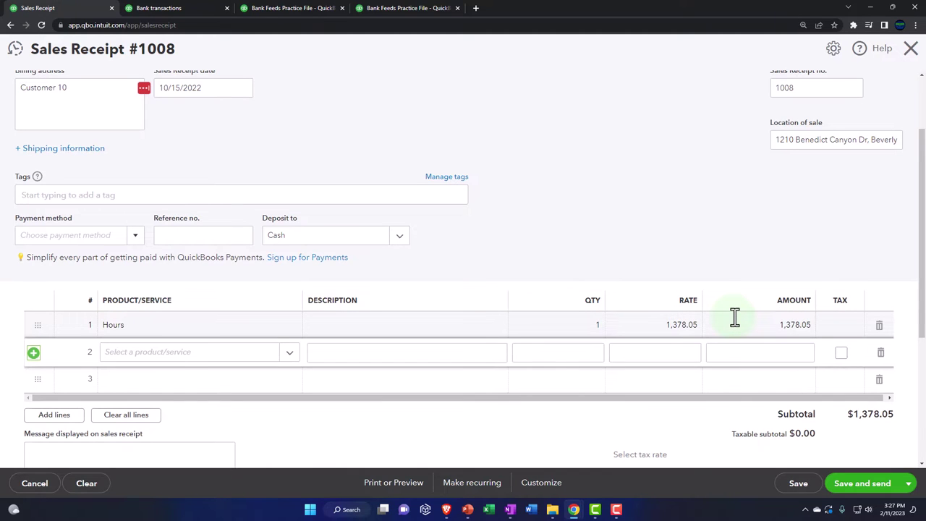
Step: Set the sales receipt to deposit to the Checking sub-account of Cash with Cash as the payment method, and save and close it
left_click(402, 242)
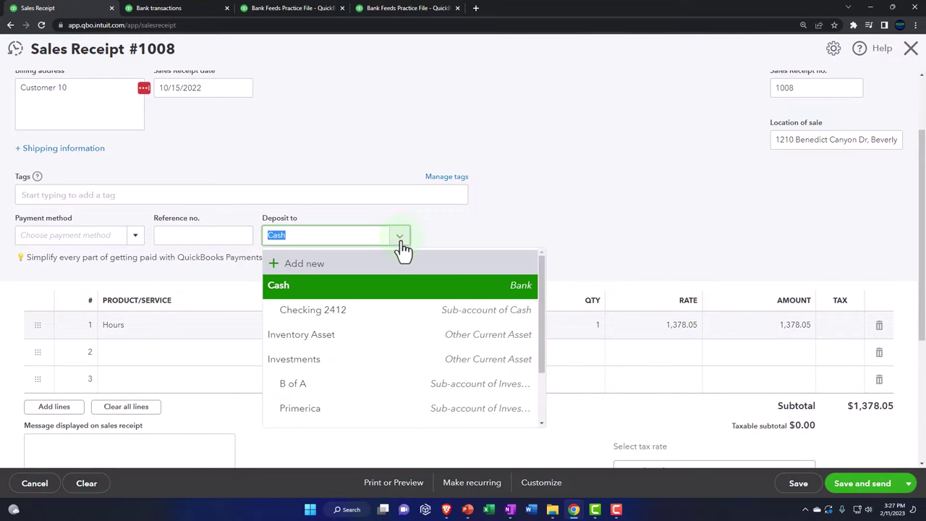
left_click(352, 317)
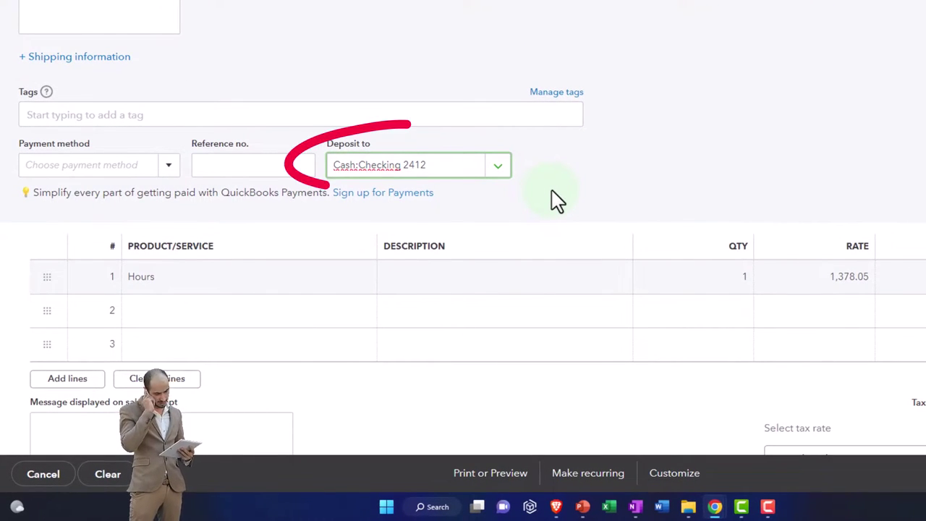
left_click(172, 174)
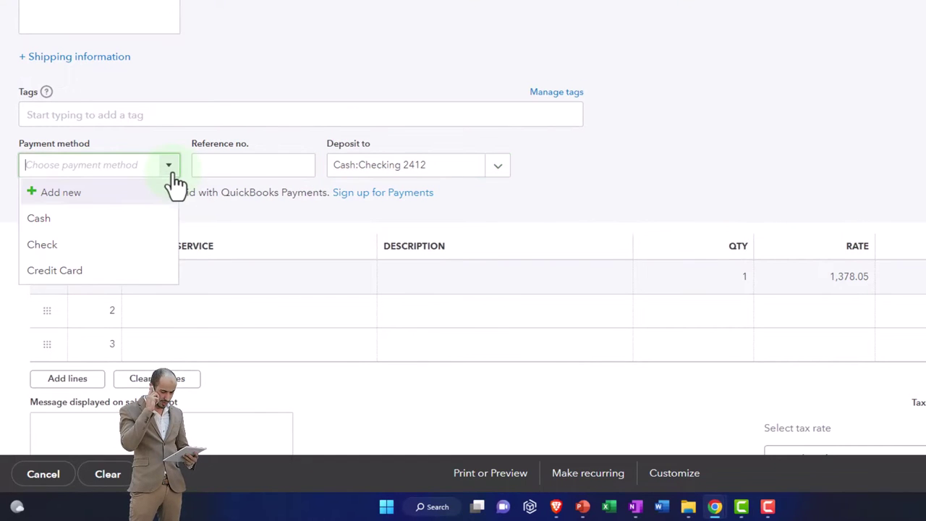
left_click(143, 221)
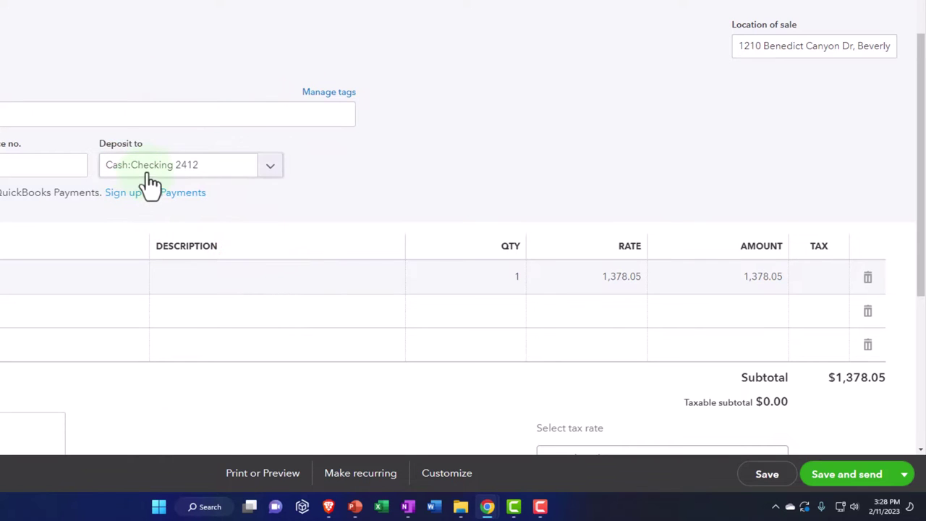
left_click(903, 475)
left_click(859, 450)
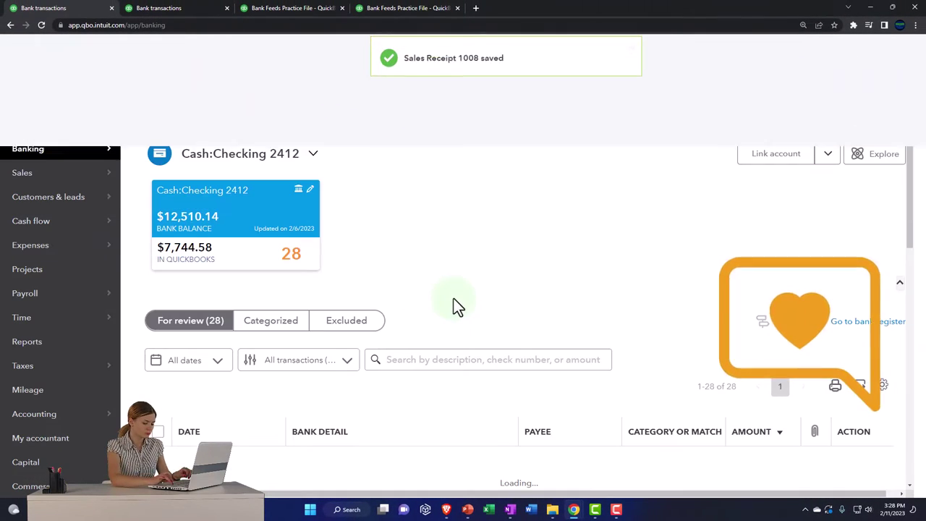
Step: Rerun the Balance Sheet report in the third tab to include the new sales receipt
left_click(184, 11)
left_click(283, 8)
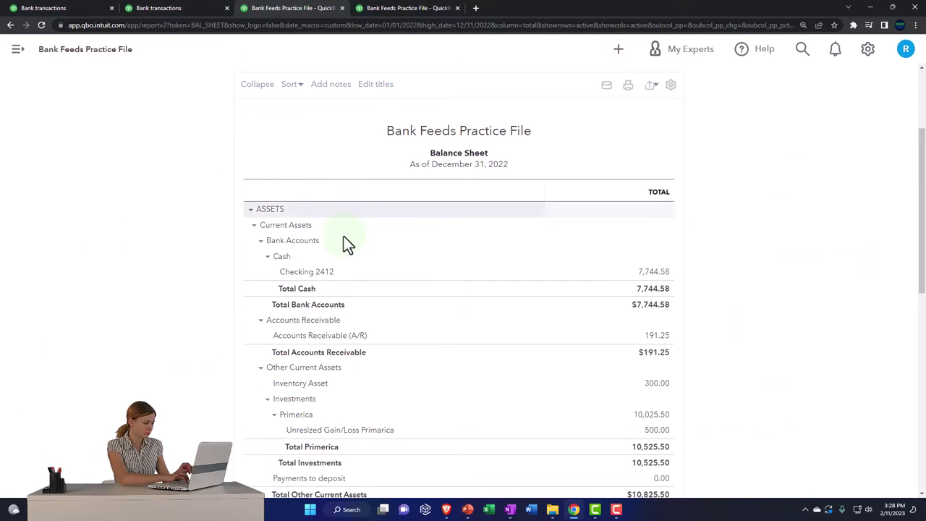
scroll(345, 261, "up", 2)
left_click(550, 181)
scroll(521, 267, "down", 2)
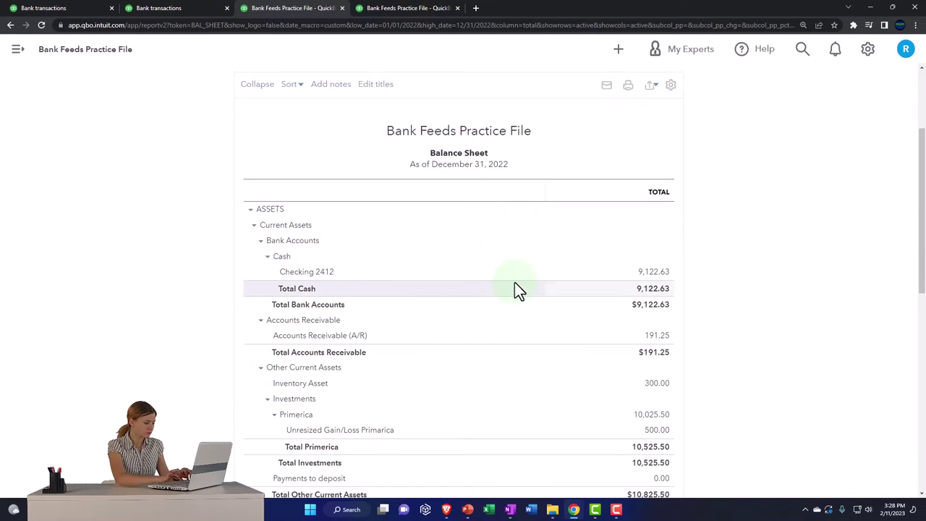
Step: Open the transaction detail behind the Checking balance on the Balance Sheet and look for the new sales receipt
key("ctrl+plus")
key("ctrl+plus")
left_click(650, 323)
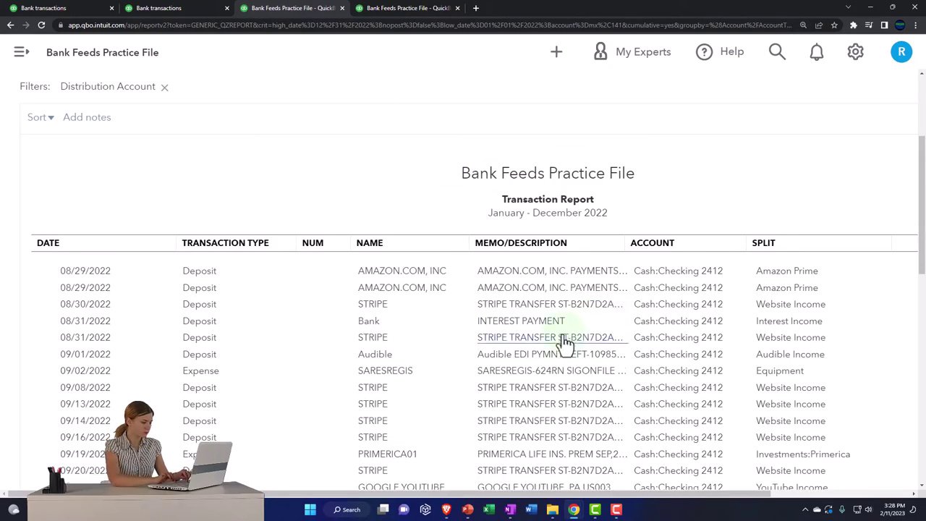
scroll(564, 344, "down", 5)
key("ctrl+minus")
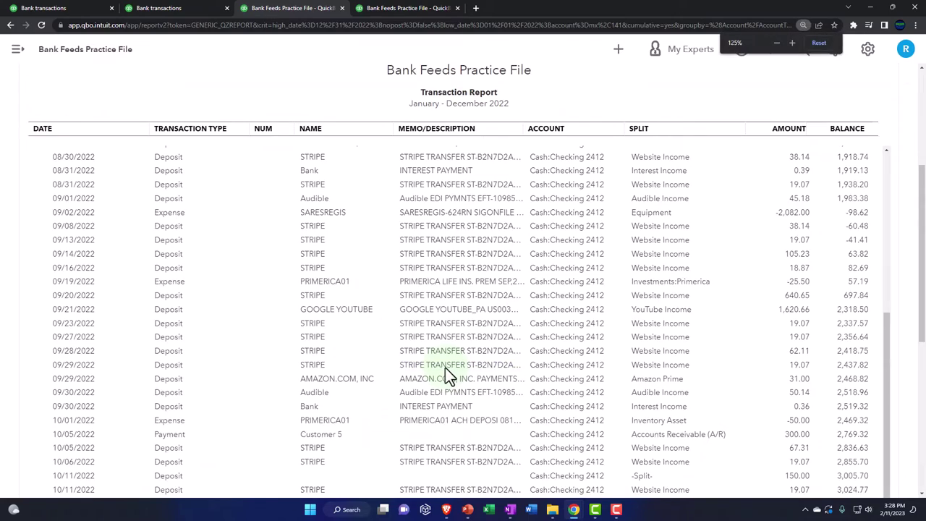
scroll(383, 374, "down", 5)
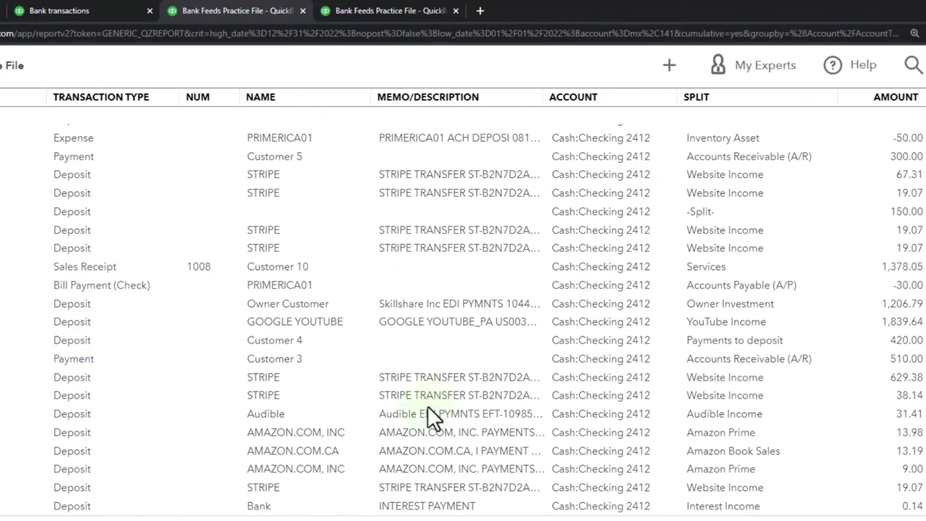
Step: Customize the Transaction Report to filter by the Payment, Deposit and Sales Receipt transaction types, and run it
scroll(427, 407, "up", 10)
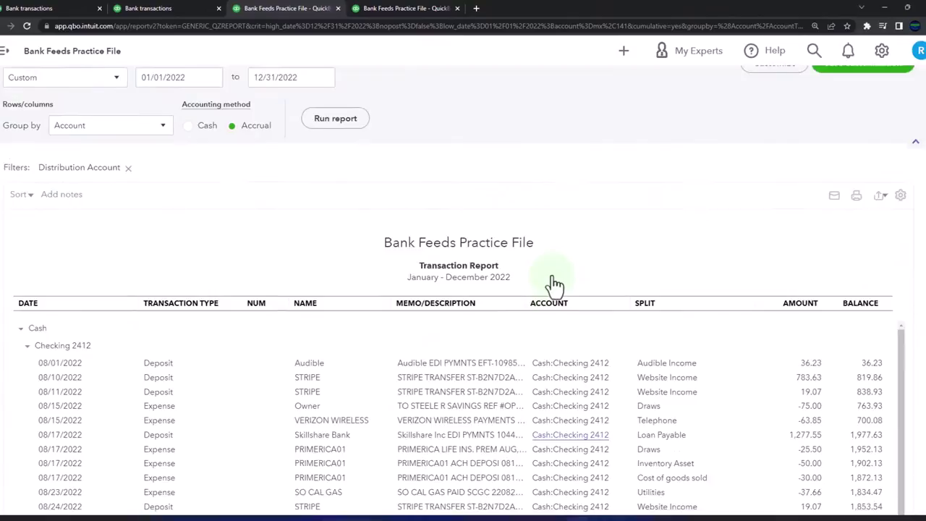
left_click(773, 132)
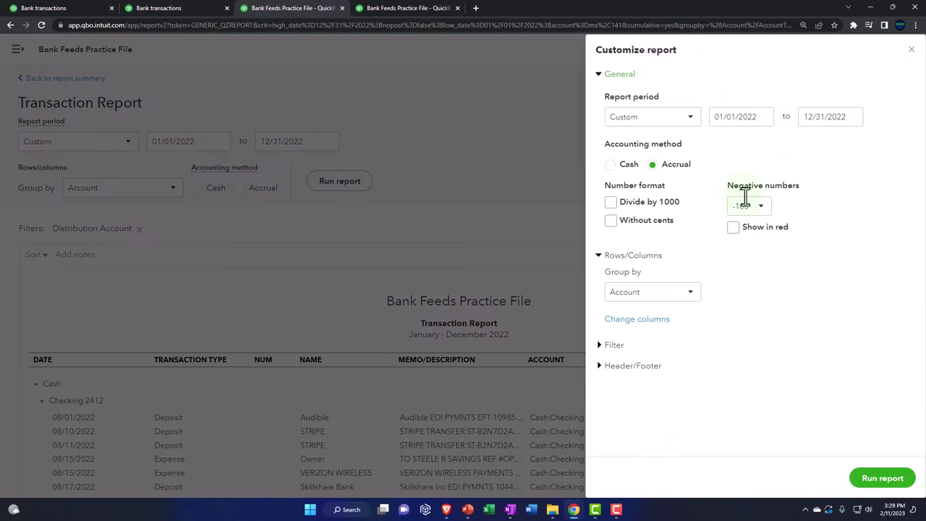
left_click(601, 347)
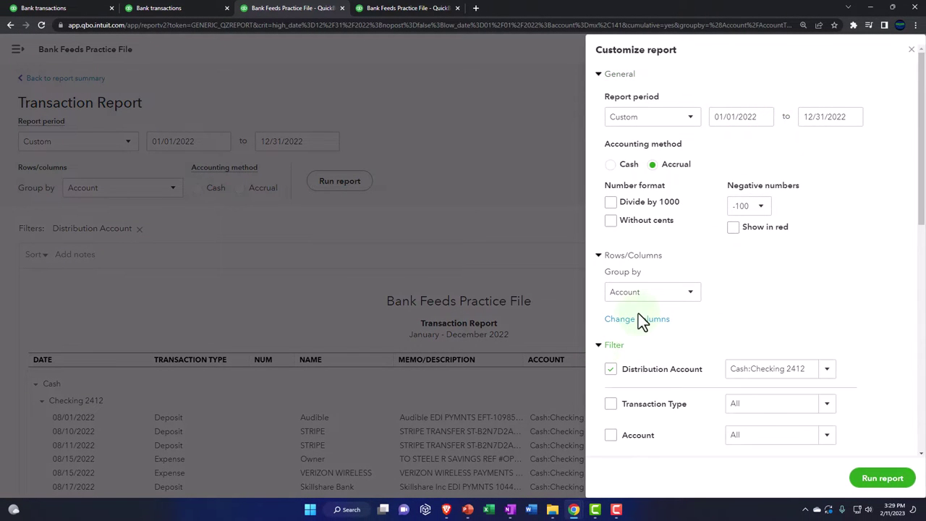
scroll(716, 275, "down", 3)
left_click(825, 216)
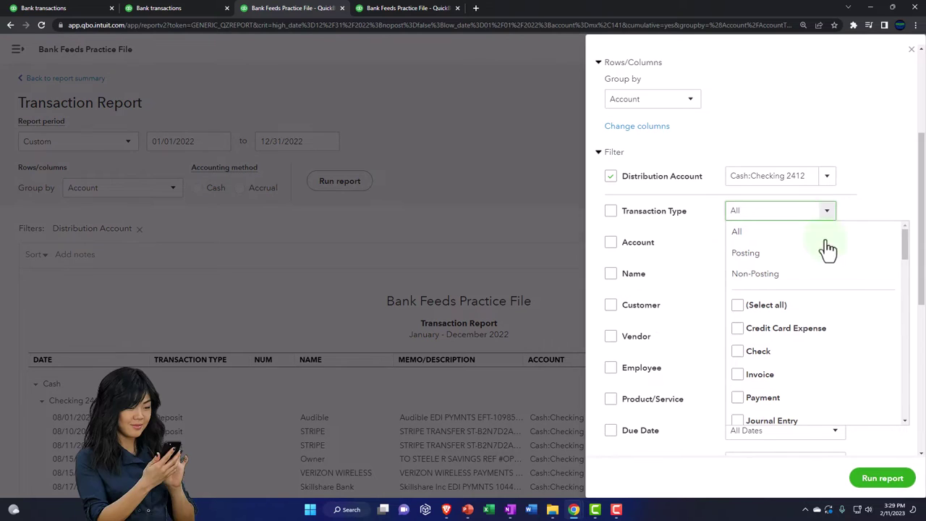
left_click(740, 398)
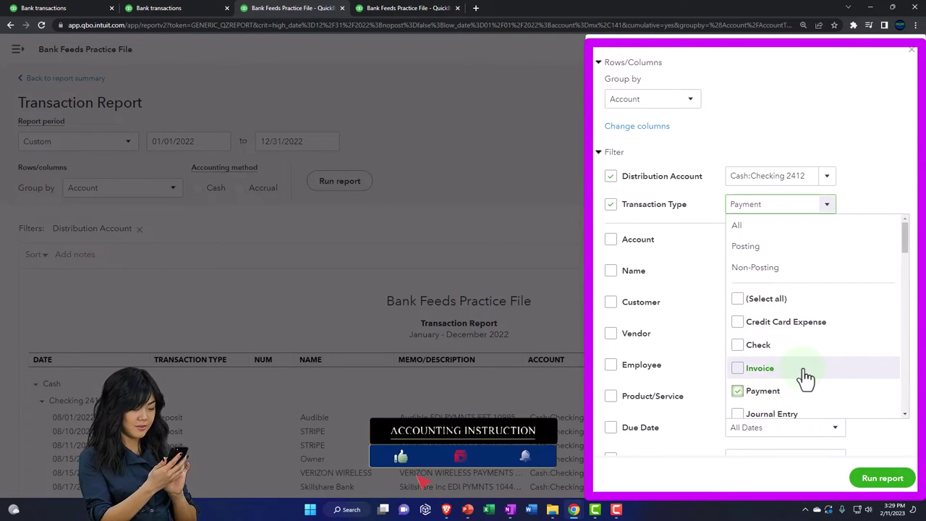
scroll(805, 376, "down", 5)
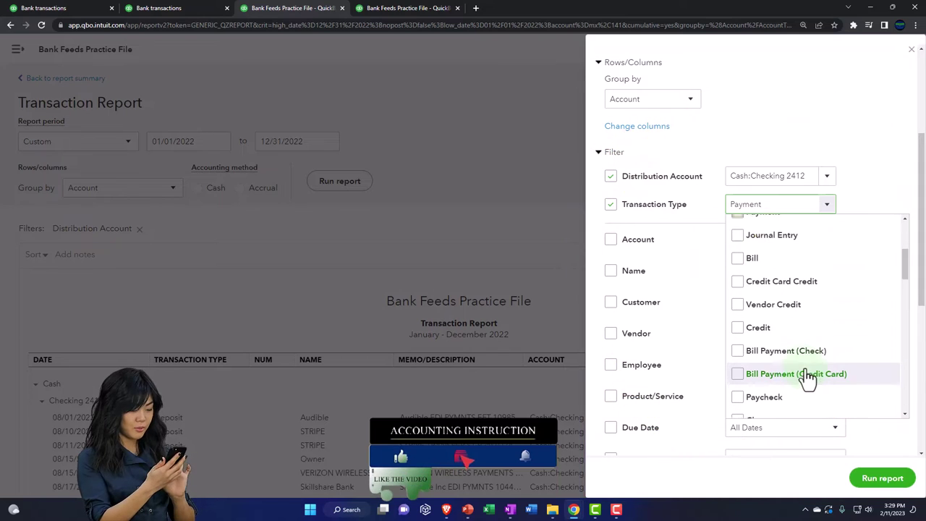
scroll(806, 378, "down", 1)
scroll(781, 366, "down", 1)
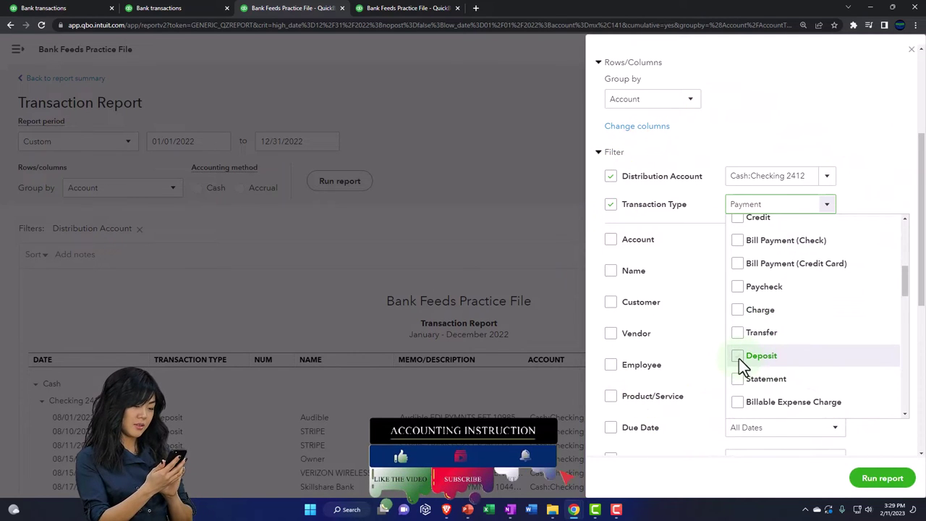
left_click(739, 358)
scroll(771, 348, "down", 4)
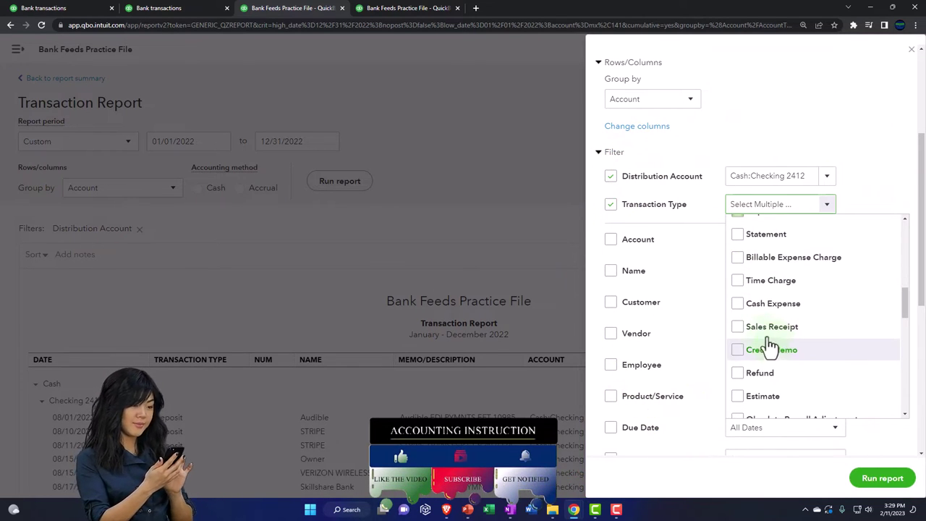
left_click(882, 477)
Step: Review the filtered checking transactions for the different deposit types, and go back to the Balance Sheet summary
scroll(554, 348, "down", 2)
scroll(502, 355, "down", 2)
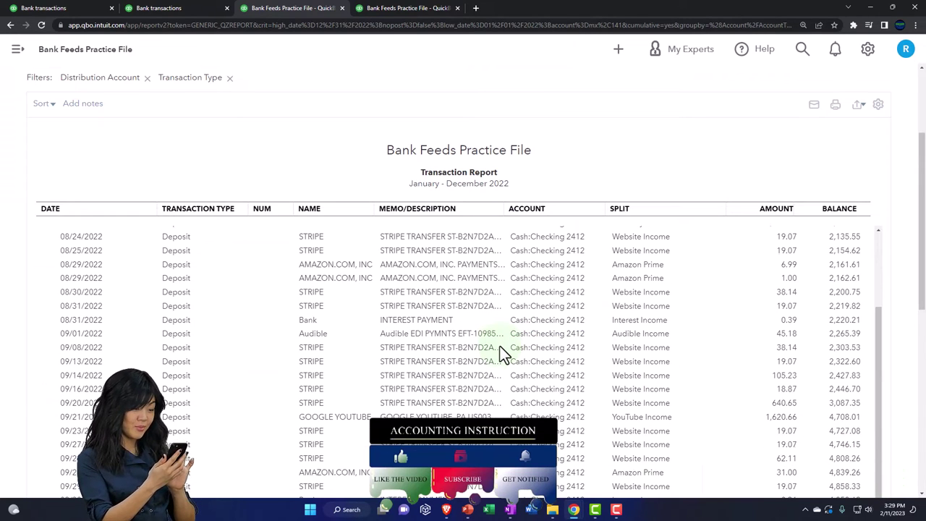
scroll(501, 354, "down", 3)
scroll(499, 354, "down", 4)
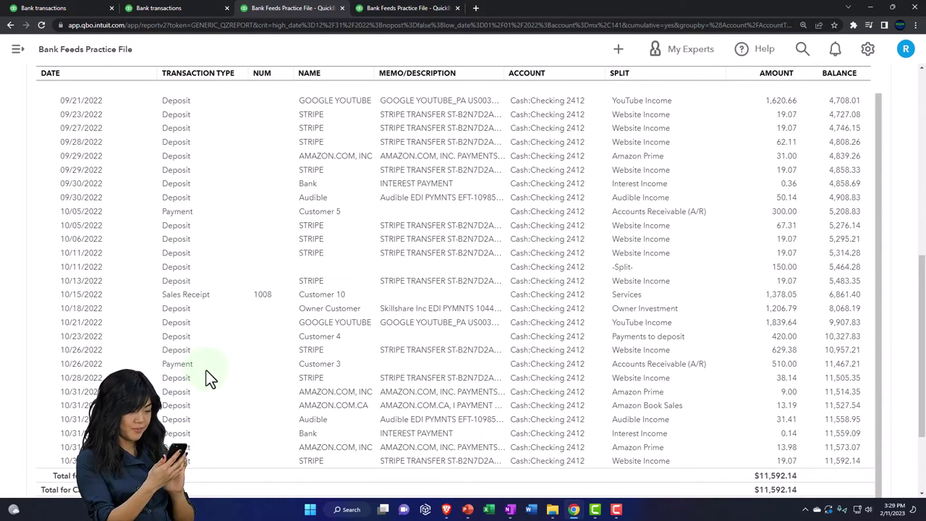
scroll(206, 370, "up", 10)
scroll(101, 354, "up", 3)
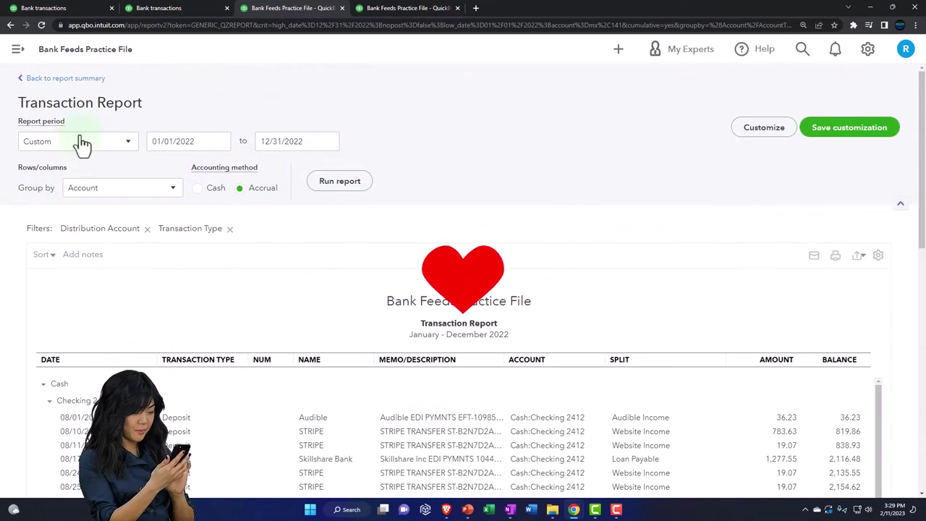
left_click(80, 78)
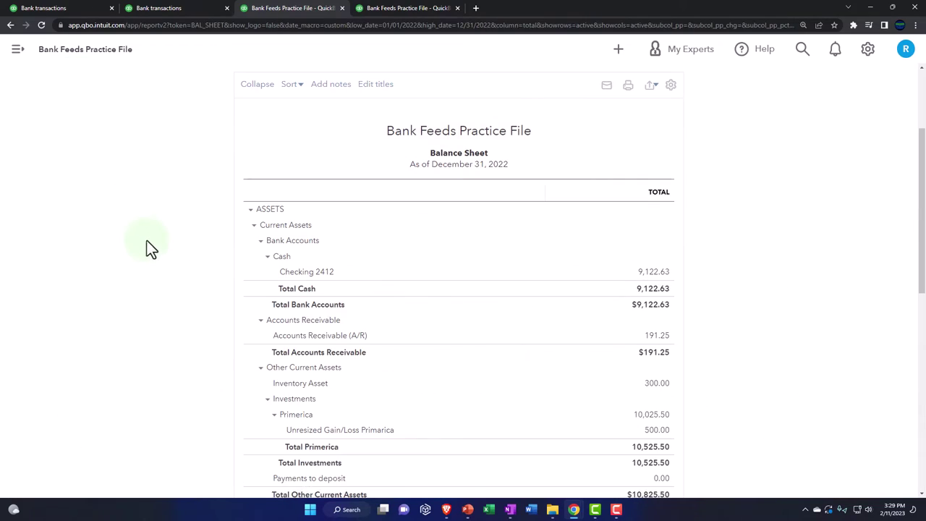
scroll(147, 242, "down", 2)
key("ctrl+plus")
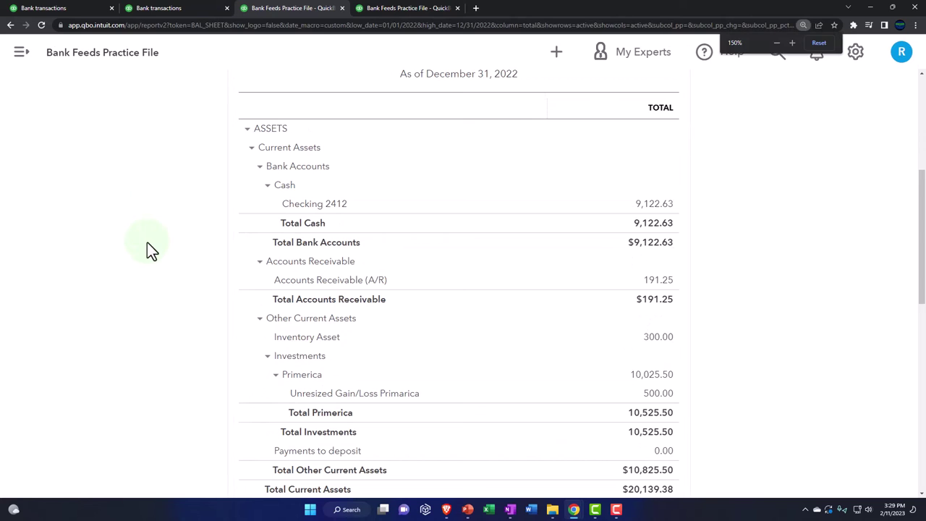
Step: Rerun the Profit and Loss report in the fourth browser tab to include the new sales receipt
left_click(379, 9)
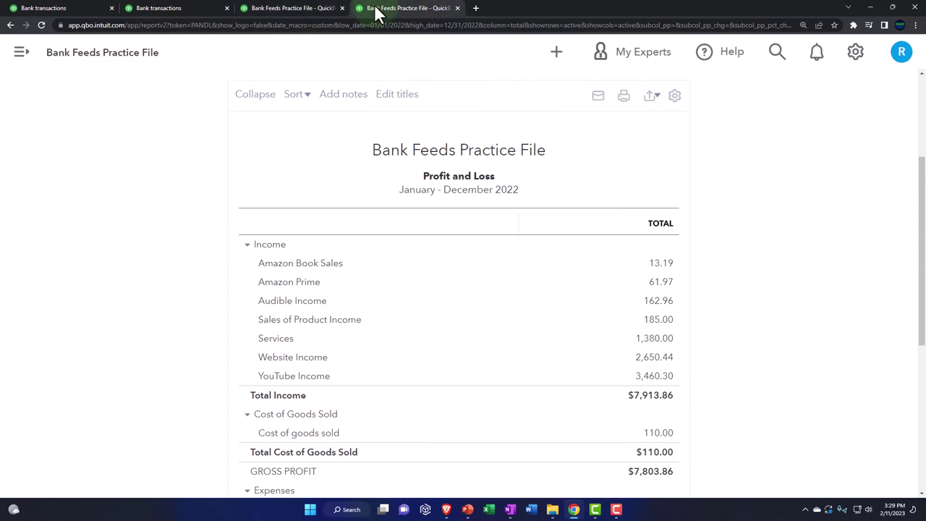
scroll(414, 265, "up", 2)
left_click(656, 182)
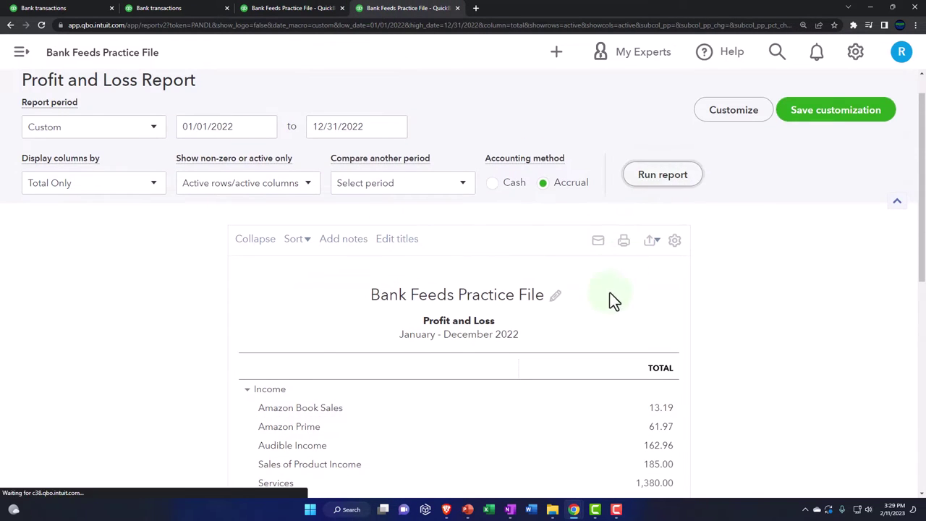
scroll(585, 353, "down", 2)
key("ctrl+plus")
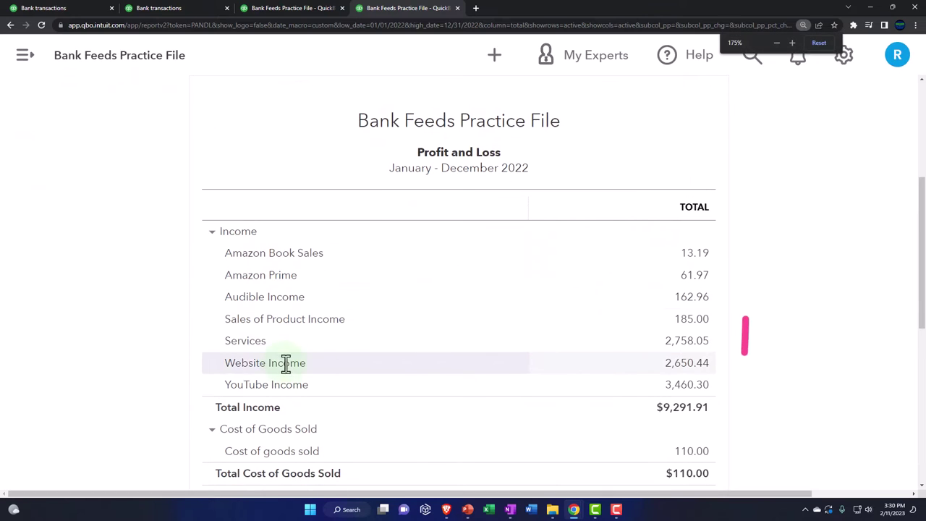
Step: Open the transaction detail behind Services income, view the Customer 10 sales receipt, and close the receipt
left_click(698, 346)
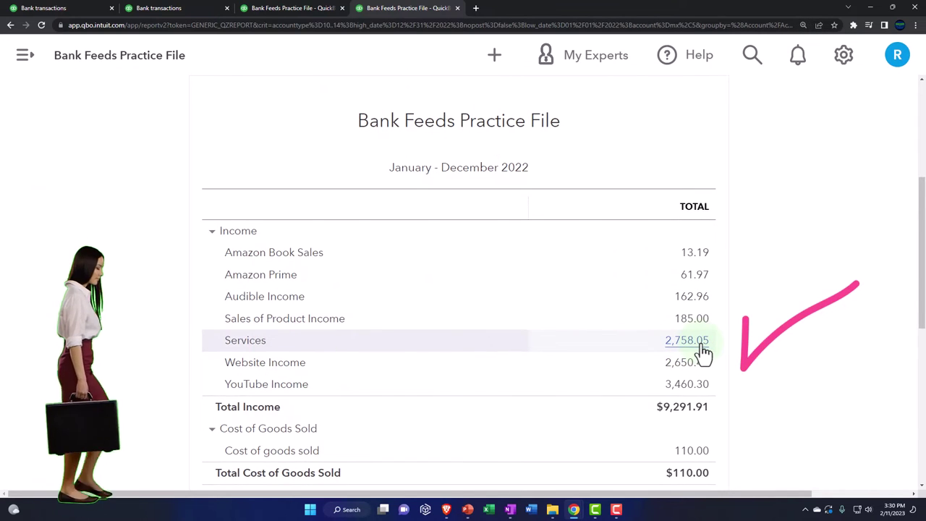
key("ctrl+minus")
key("ctrl+minus")
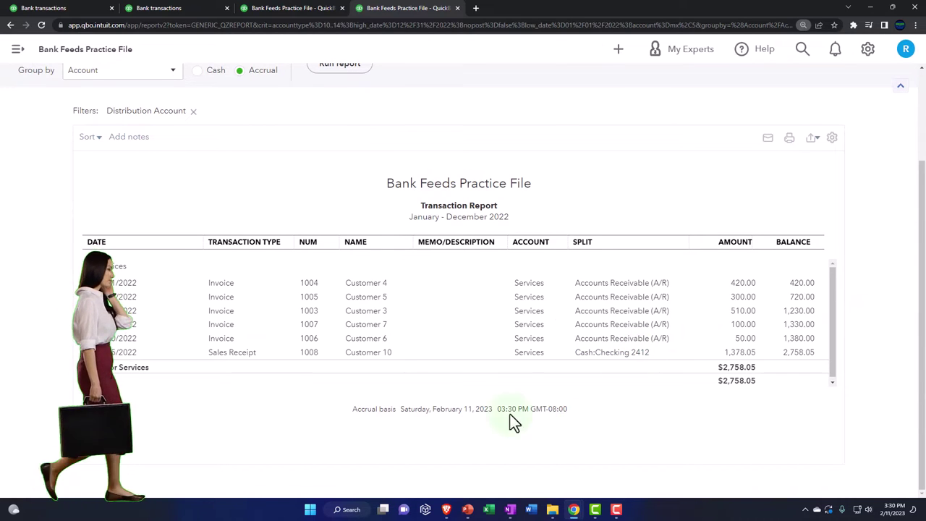
left_click(245, 355)
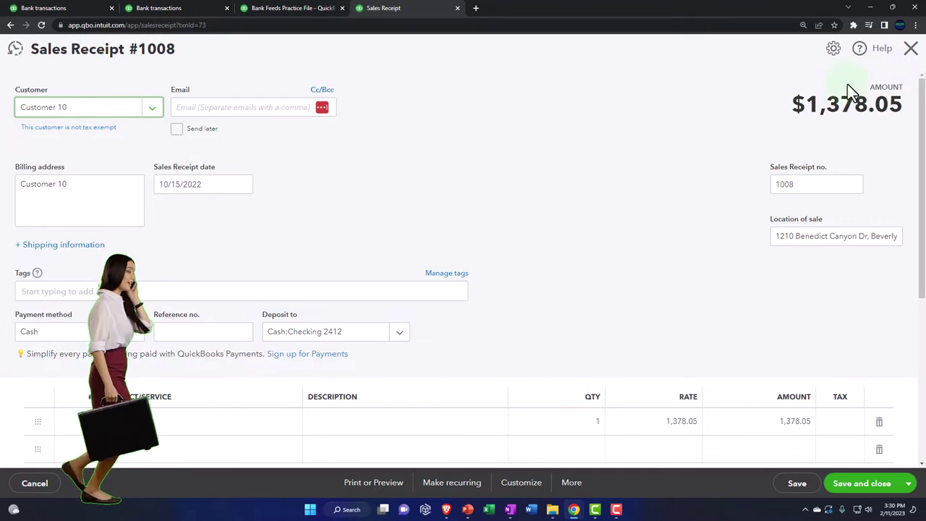
left_click(911, 51)
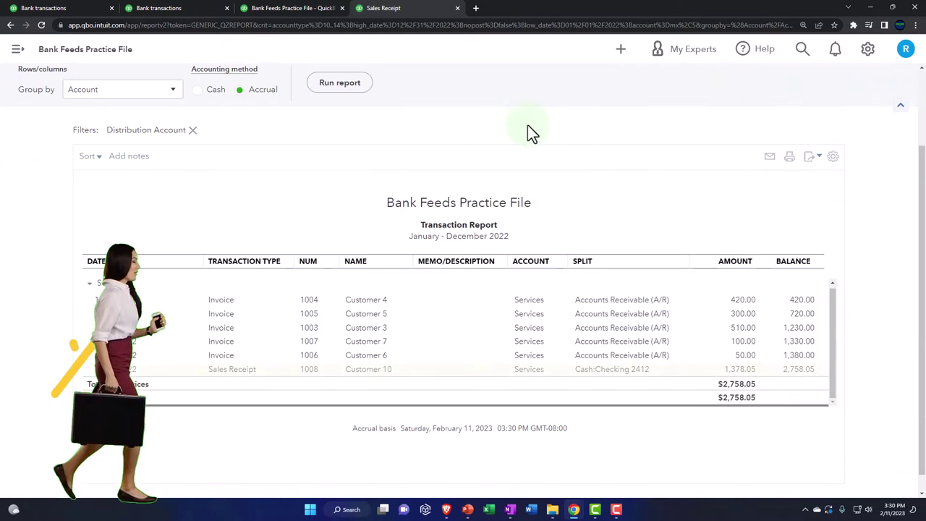
Step: Go back to the Profit and Loss summary and duplicate its browser tab
scroll(125, 77, "up", 2)
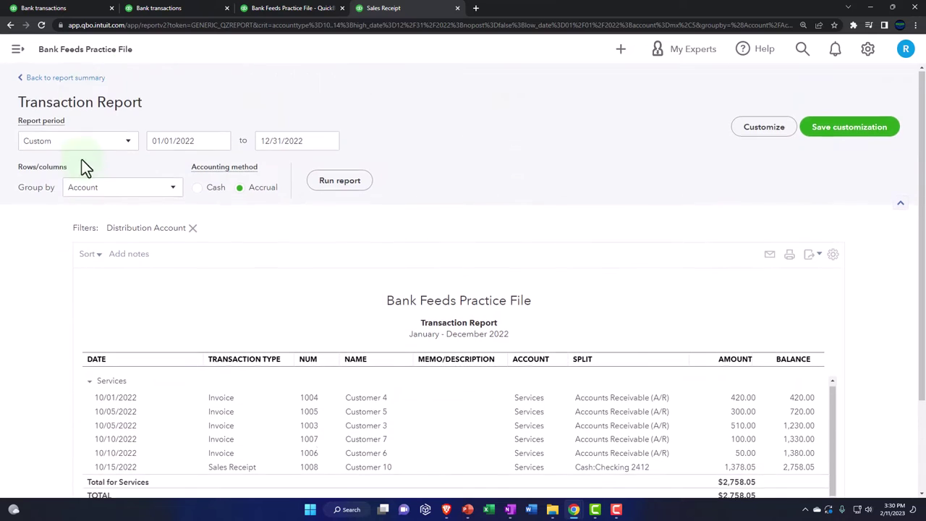
left_click(83, 78)
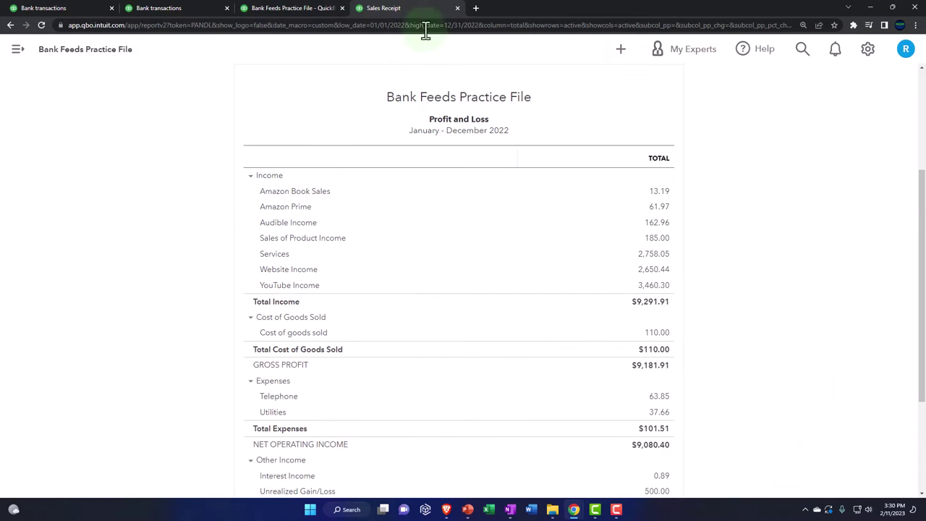
right_click(413, 8)
left_click(443, 80)
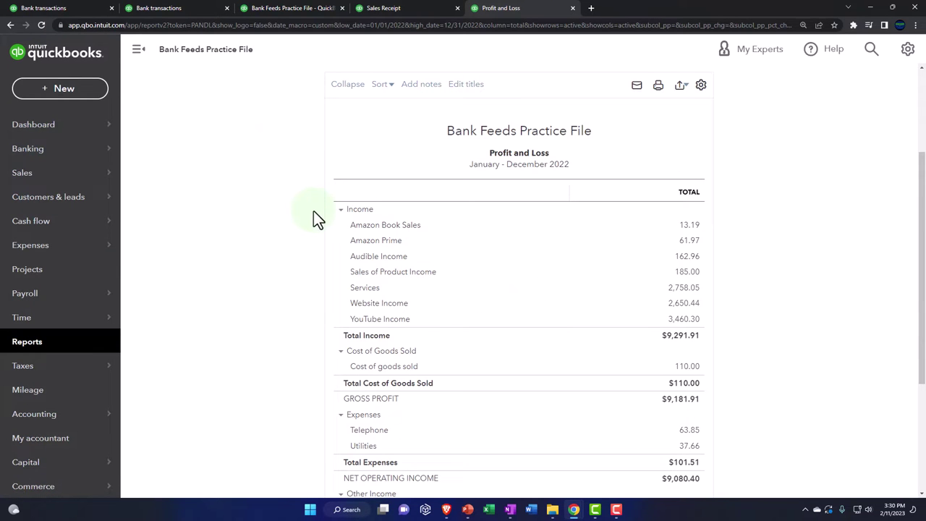
Step: Search the report list for "sales" and open the Sales by Customer Summary report
left_click(29, 348)
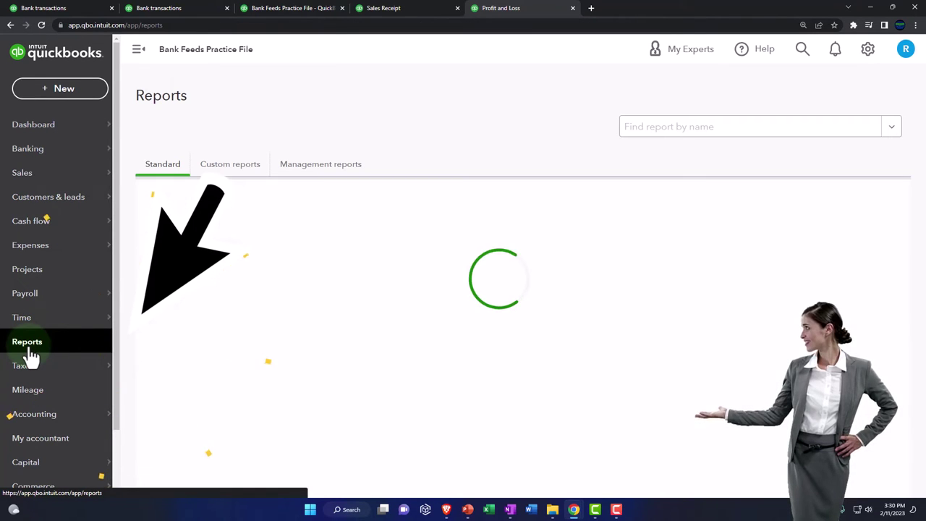
left_click(655, 134)
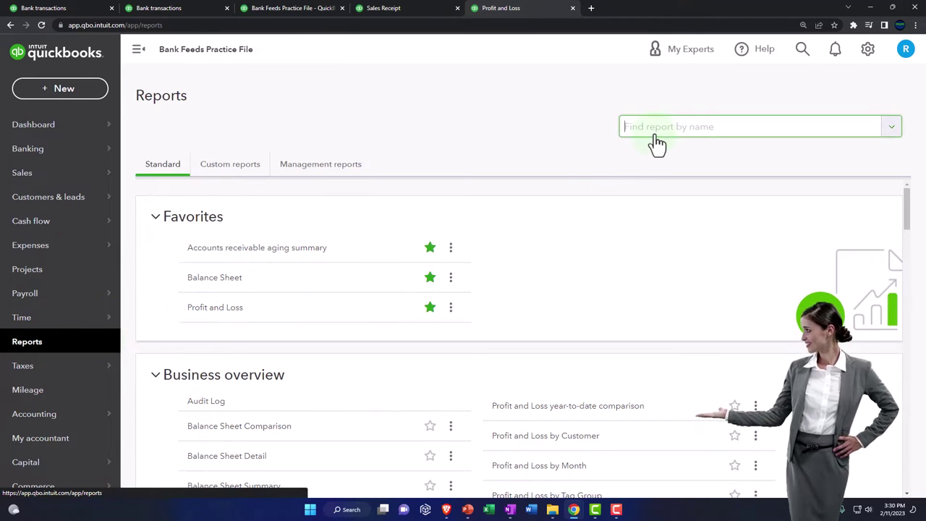
type("sales")
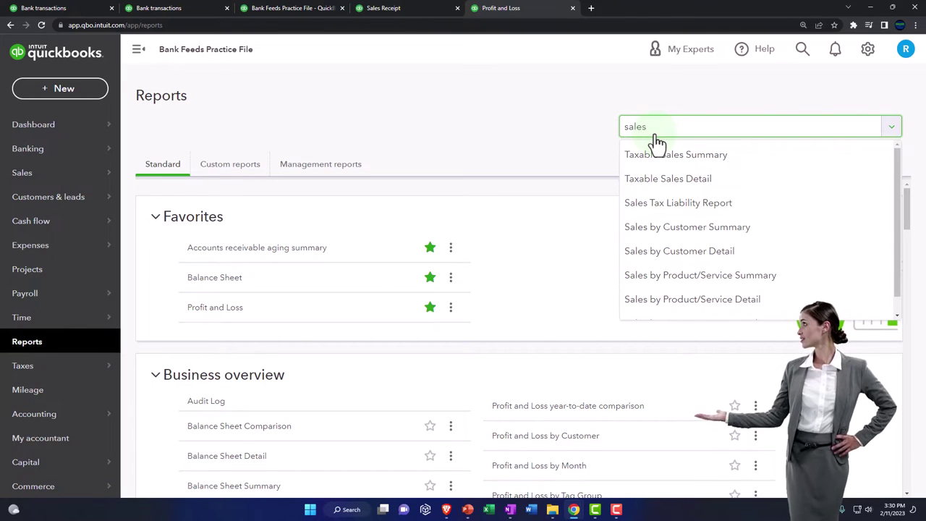
key("Down")
key("Down")
key("Down")
key("Down")
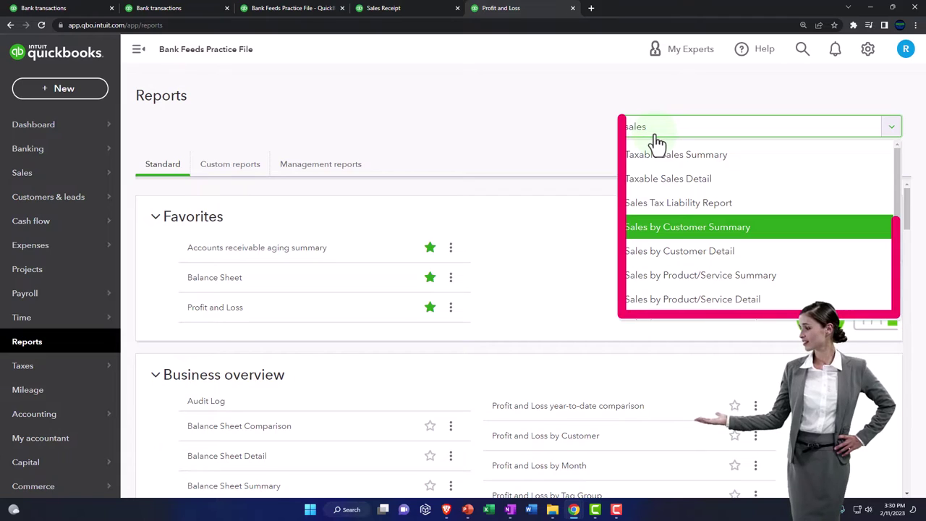
key("Return")
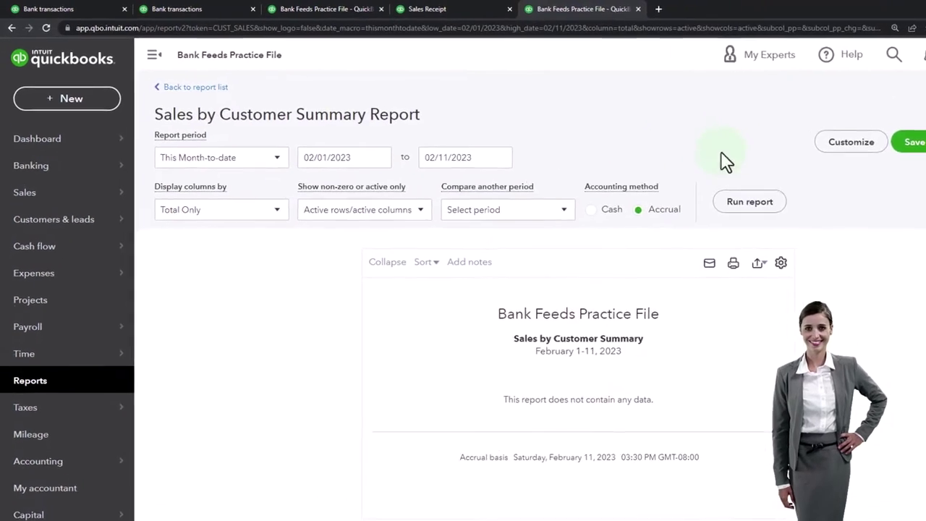
Step: Set the Sales by Customer Summary period to 01/01/2022 through 12/31/2022 and run the report
left_click(317, 147)
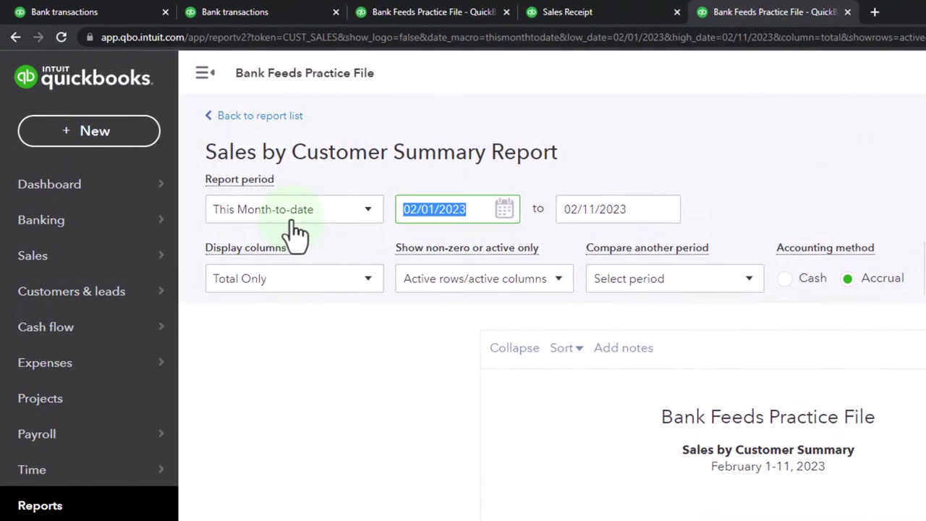
type("01/01/2")
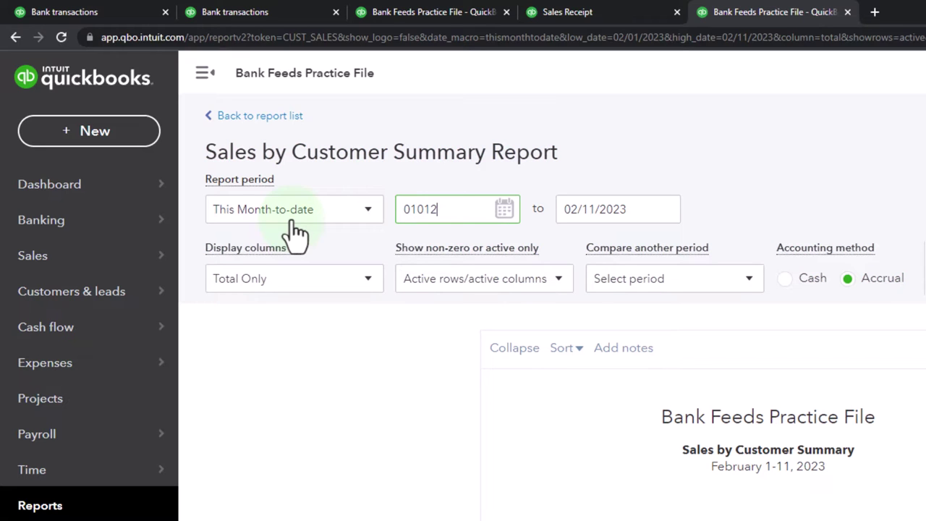
type("022")
key("Tab")
type("12")
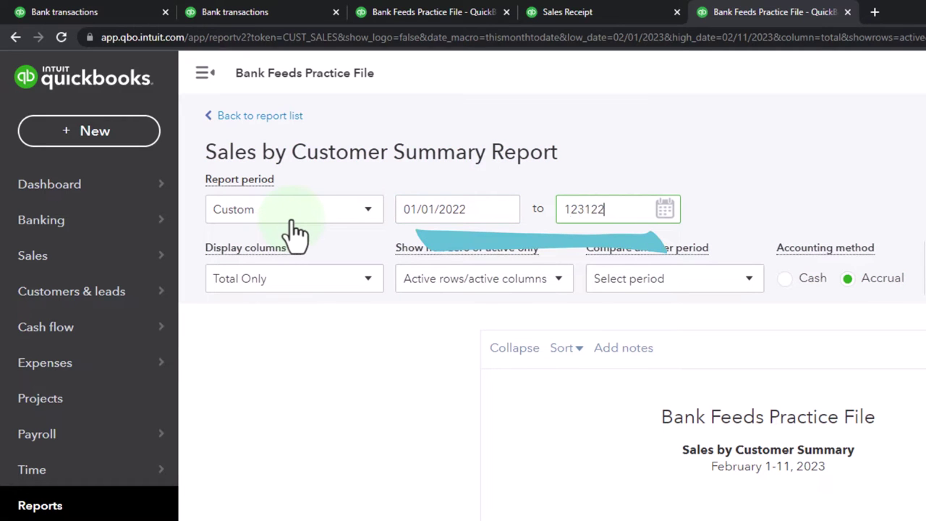
left_click(903, 253)
scroll(304, 154, "down", 2)
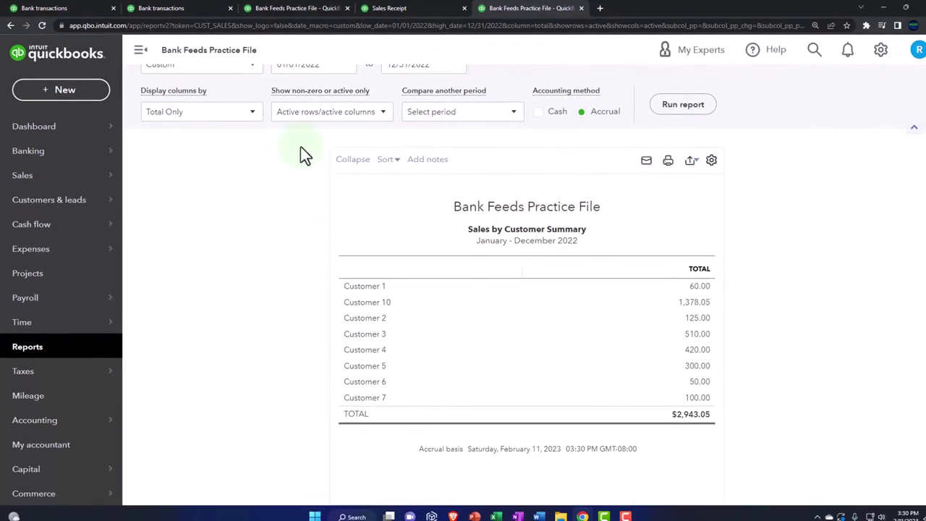
Step: Review the Sales by Customer Summary totals with the navigation menu hidden, and compare them with the Profit and Loss income lines
left_click(140, 50)
key("ctrl+plus")
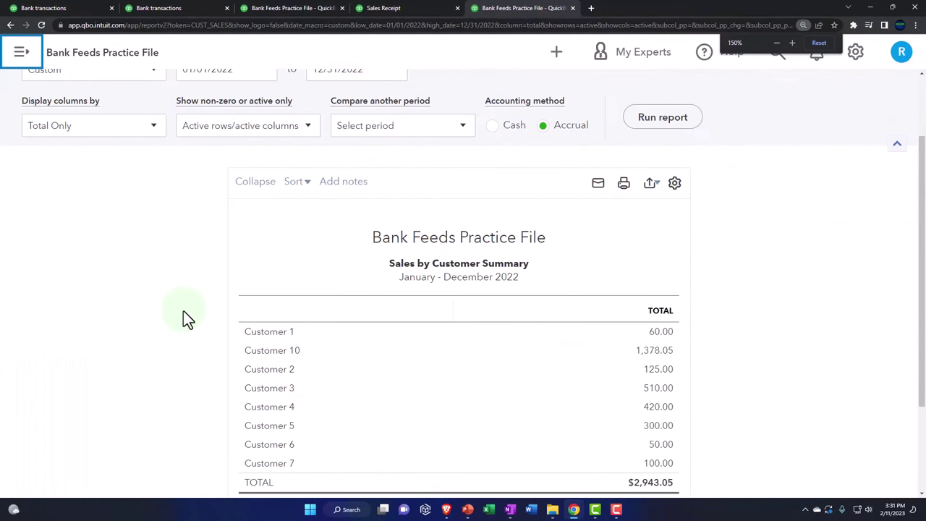
scroll(182, 318, "down", 2)
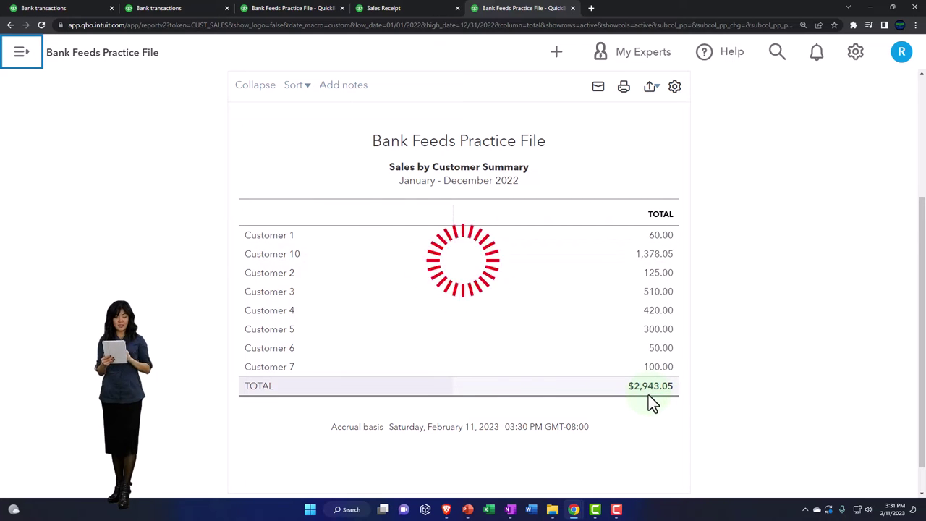
left_click(425, 12)
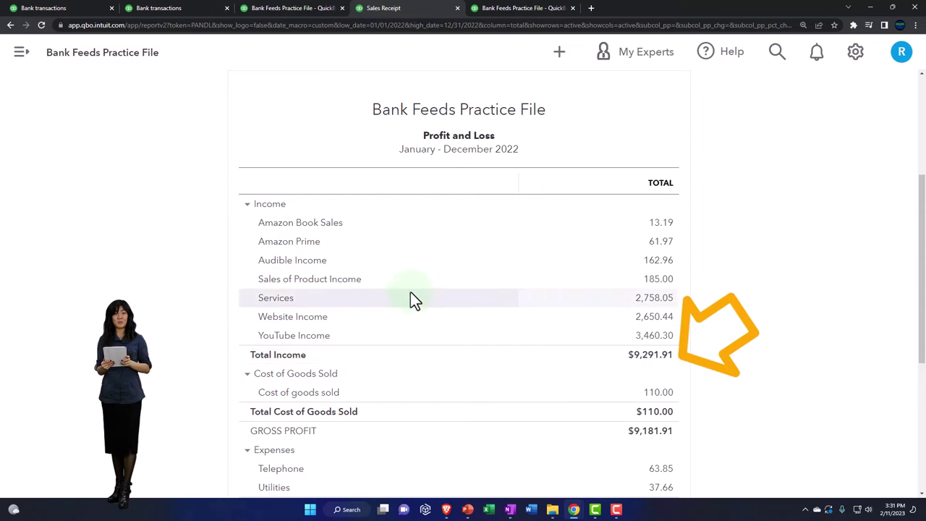
key("ctrl+plus")
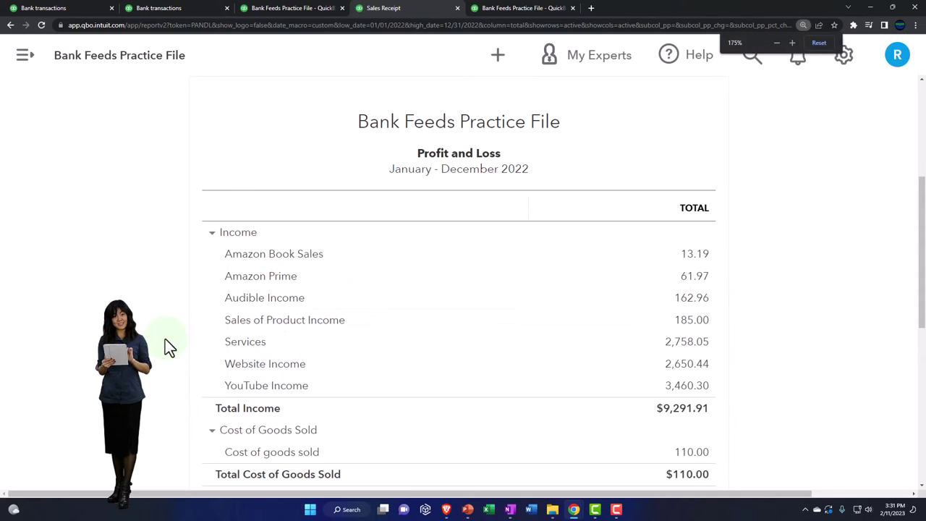
Step: Open the transaction detail behind Amazon Book Sales income, view its transaction type, and go back to the Profit and Loss summary
left_click(692, 255)
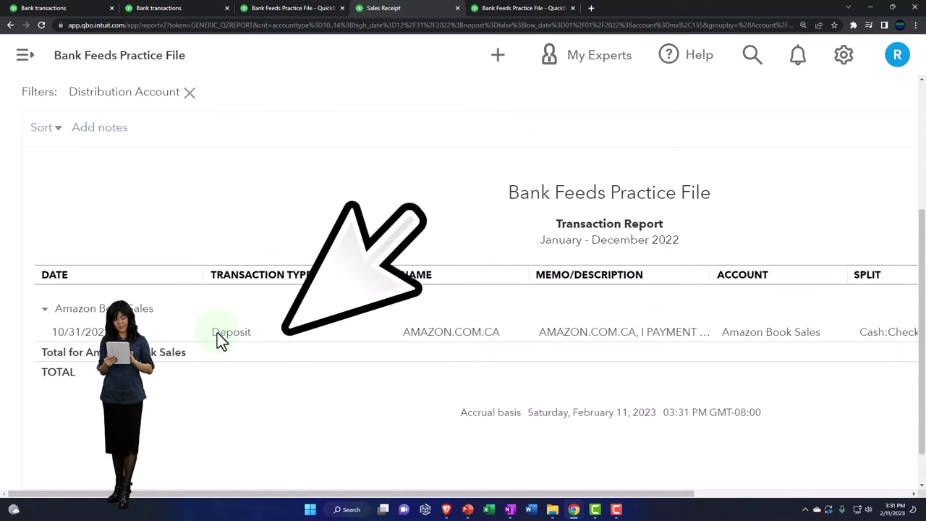
scroll(170, 329, "up", 3)
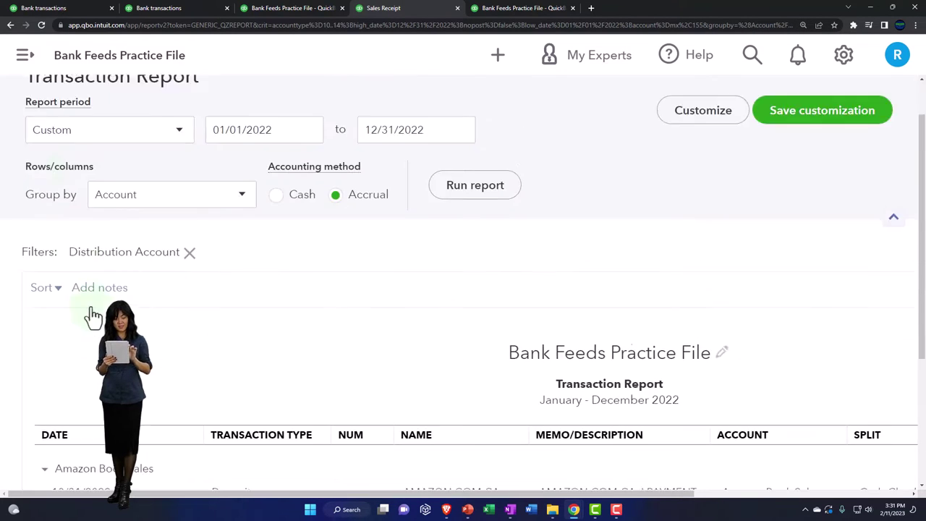
left_click(73, 99)
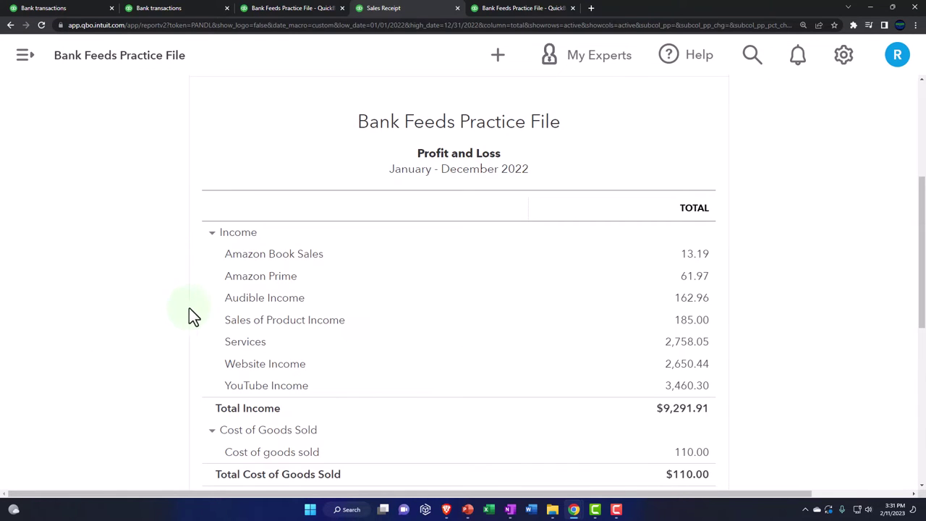
Step: Open the transaction detail behind Services income, review the transaction types, and return to the Profit and Loss summary
left_click(686, 344)
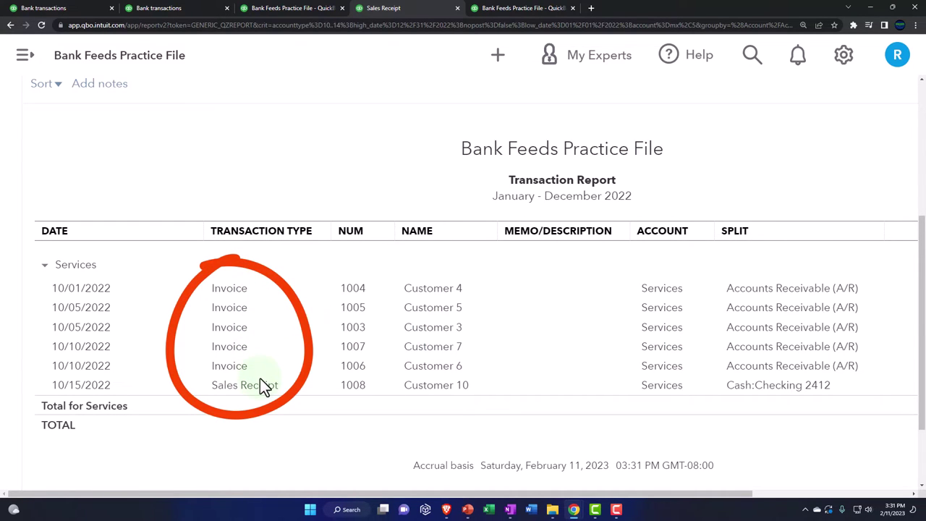
scroll(167, 390, "up", 3)
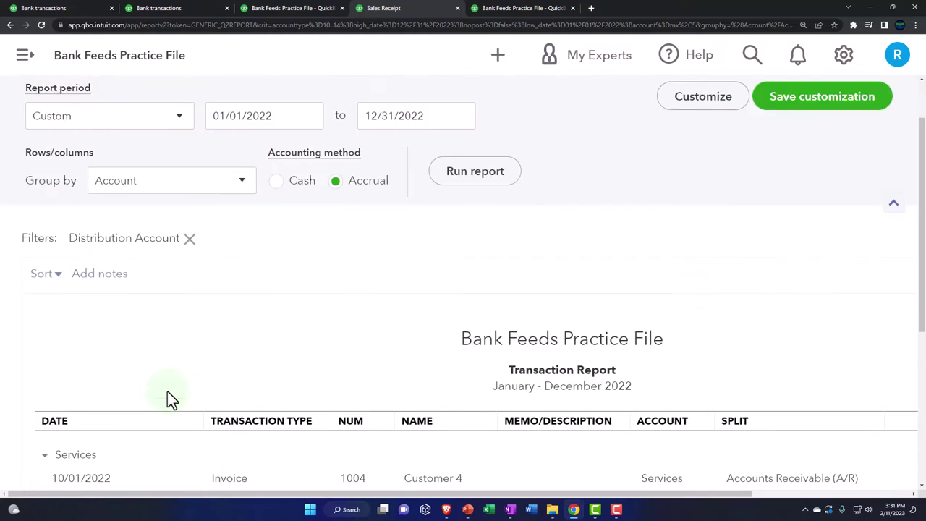
scroll(89, 180, "up", 2)
left_click(87, 104)
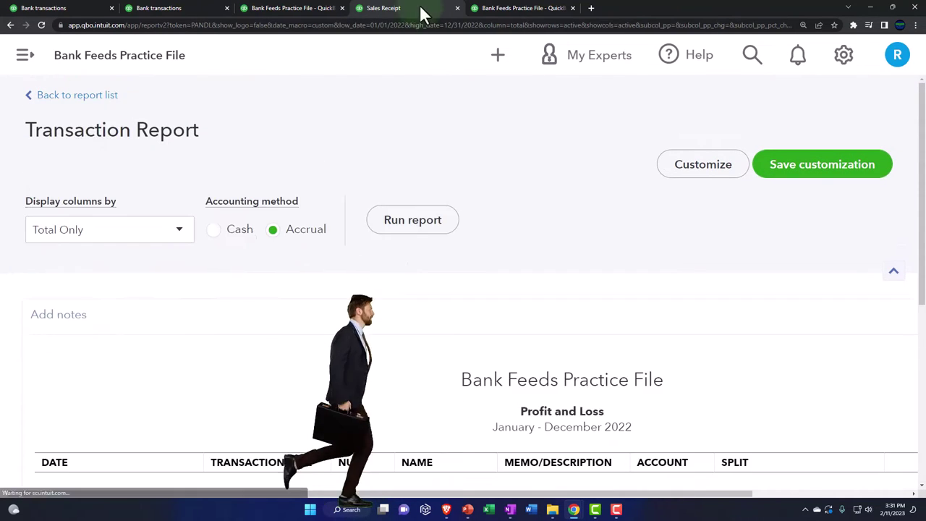
Step: Duplicate the browser tab of the Sales by Customer Summary report, and view the Balance Sheet and Profit and Loss while it loads
left_click(513, 10)
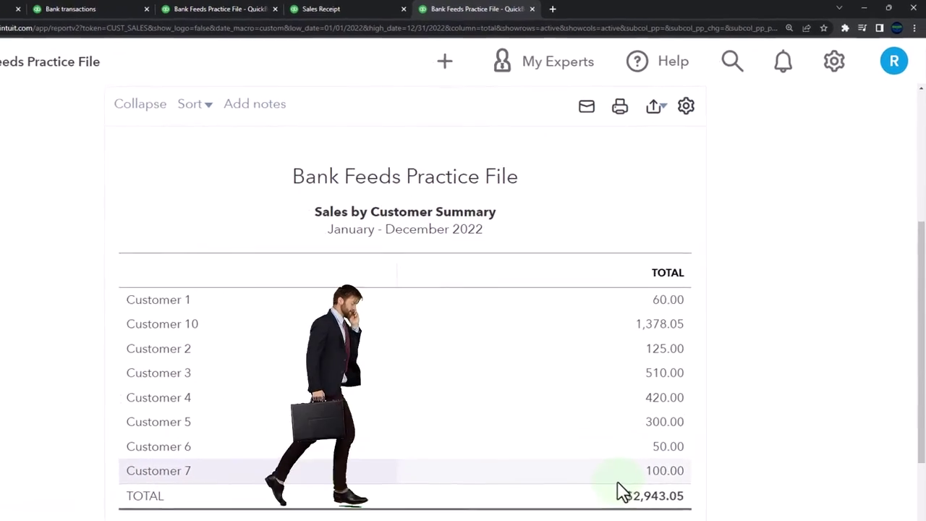
right_click(335, 8)
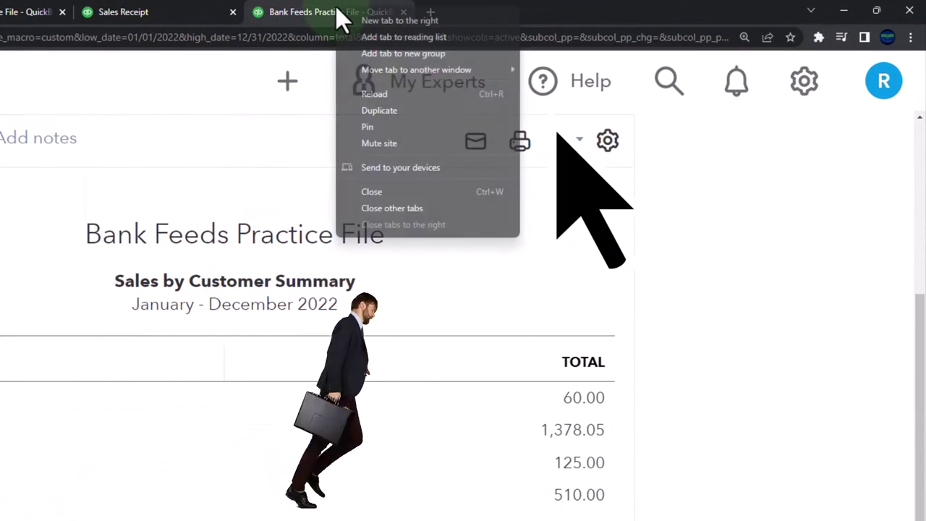
left_click(383, 110)
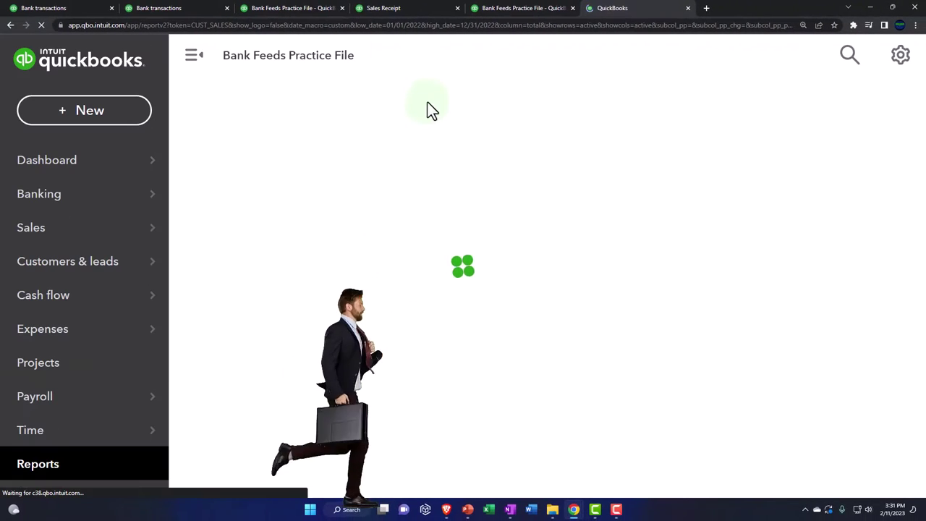
left_click(334, 9)
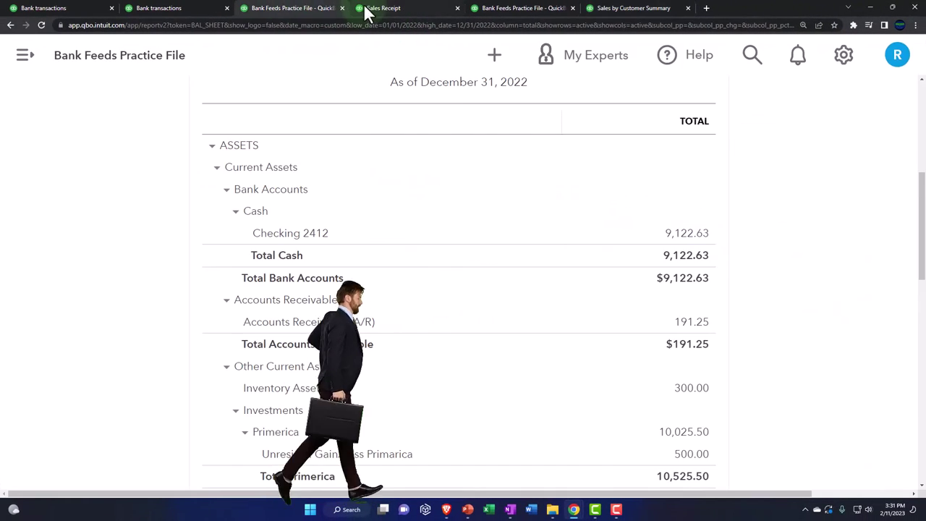
left_click(366, 8)
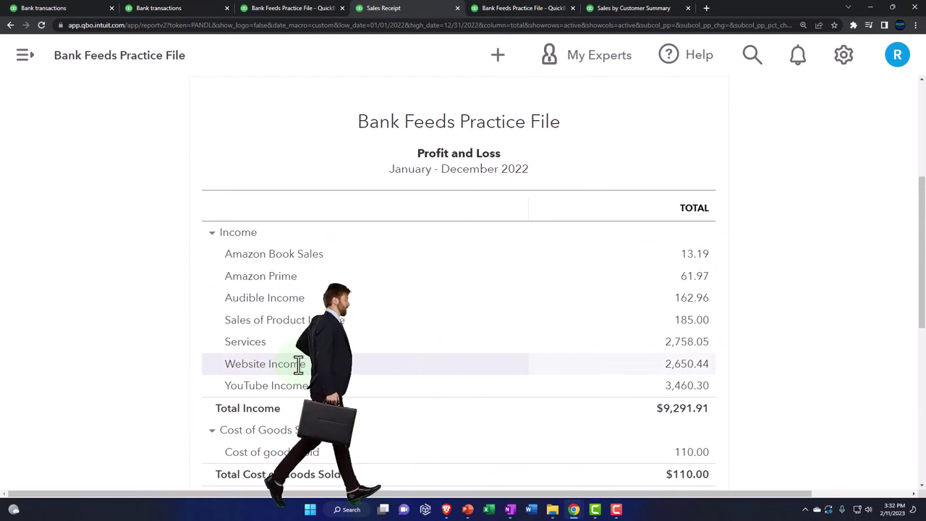
Step: In the duplicated tab, search the report list for "sales" and open the Sales by Product/Service Summary report
left_click(612, 11)
scroll(104, 326, "down", 2)
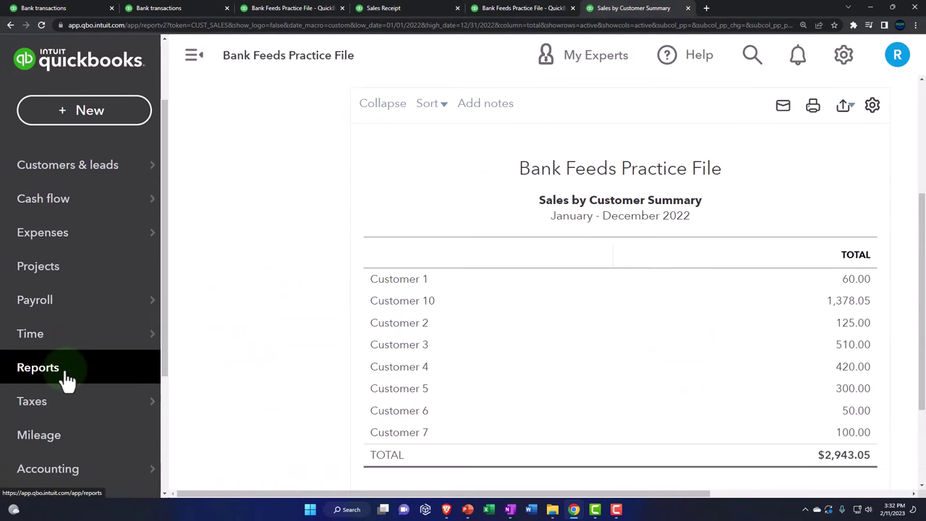
left_click(65, 380)
left_click(682, 172)
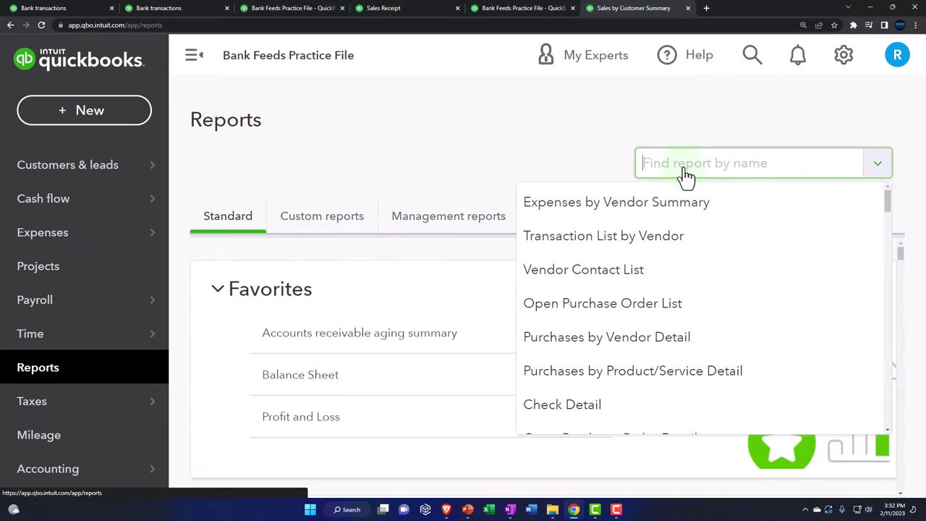
type("sales")
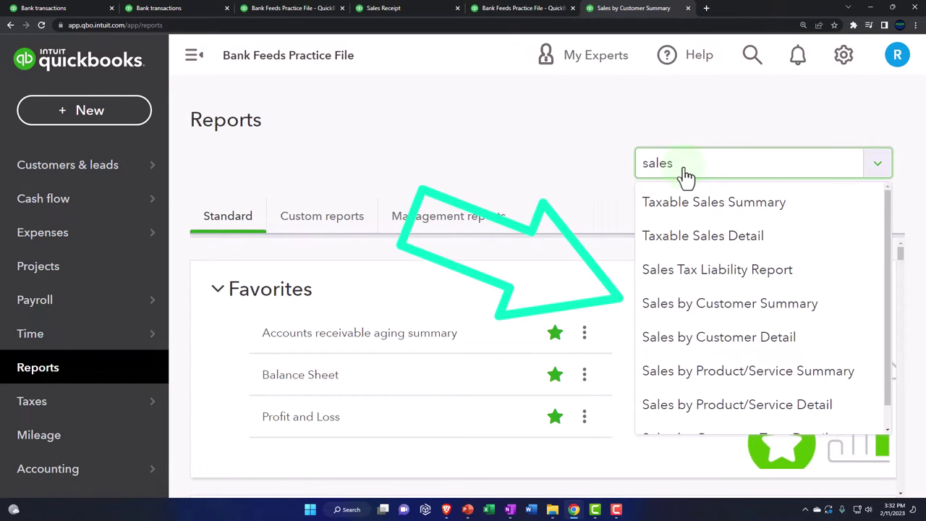
key("Down")
key("Down")
key("Down")
key("Down")
key("Down")
key("Down")
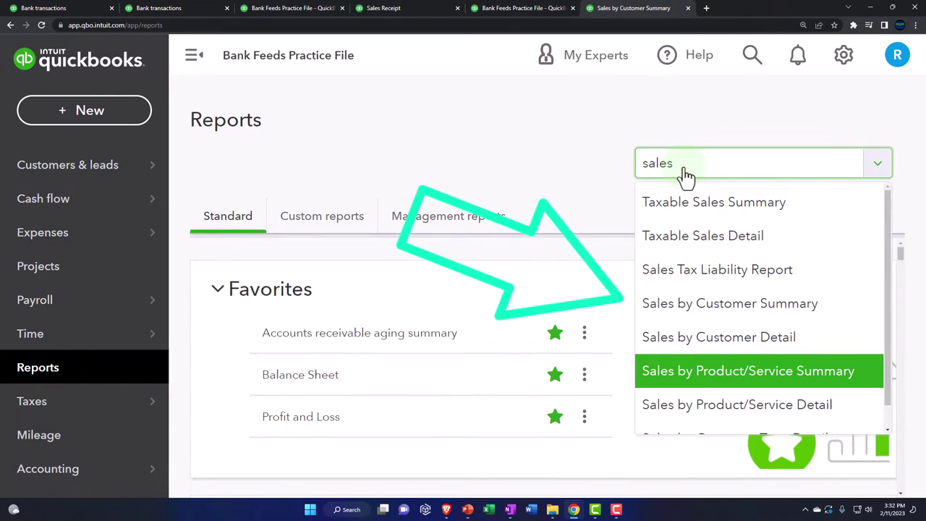
key("Return")
Step: Hide the navigation menu, set the Sales by Product/Service Summary period to 01/01/2022 through 12/31/2022, and run the report
left_click(193, 55)
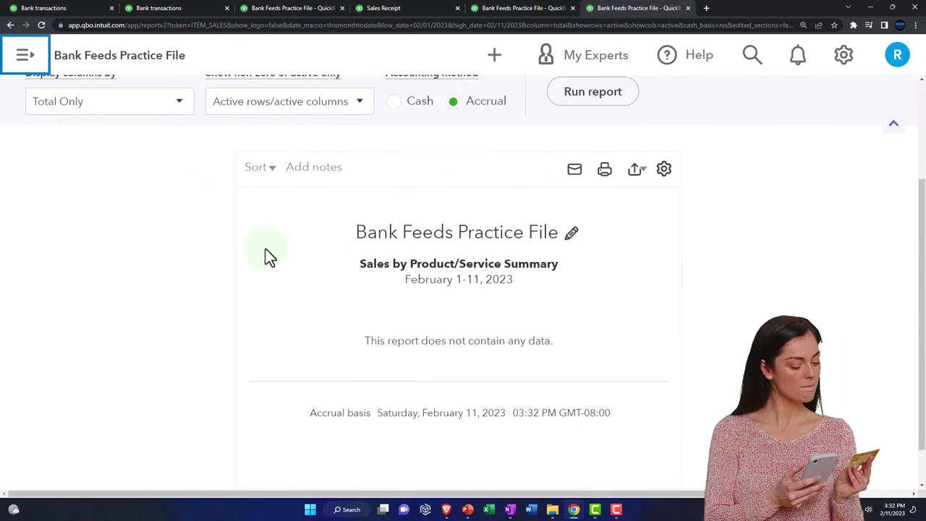
scroll(265, 250, "up", 2)
left_click_drag(280, 176, 120, 186)
type("01")
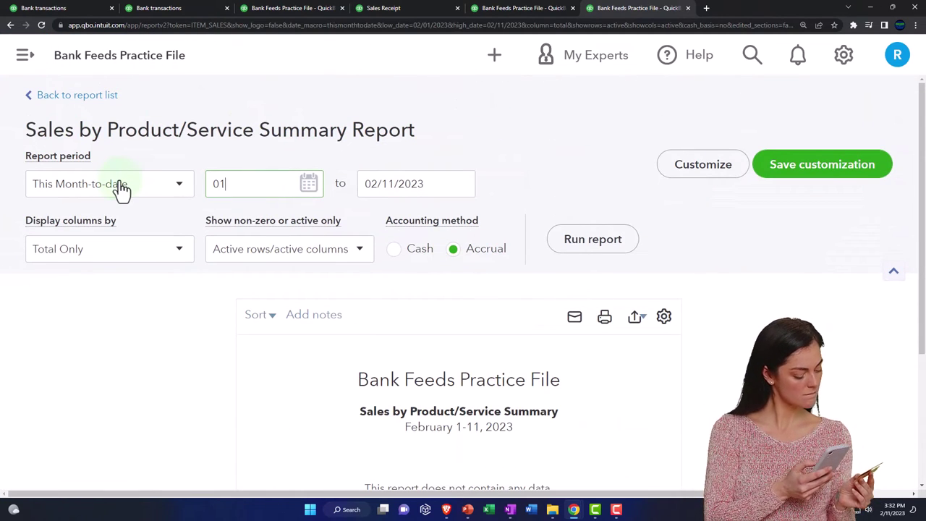
type("/01/2022")
key("Tab")
type("1231")
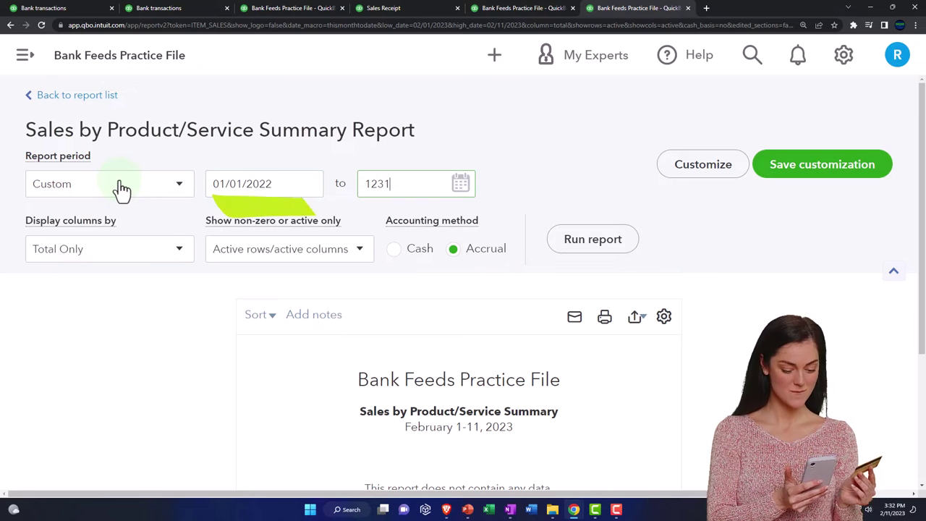
type("2022")
left_click(569, 265)
scroll(533, 319, "down", 3)
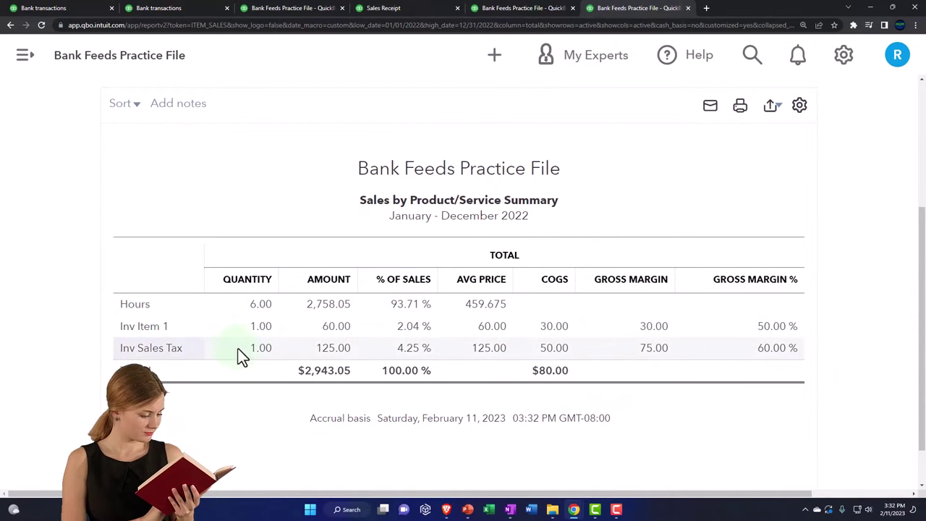
Step: Return to the bank transactions page, reload it, and look through the For review list of Cash:Checking 2412
left_click(386, 10)
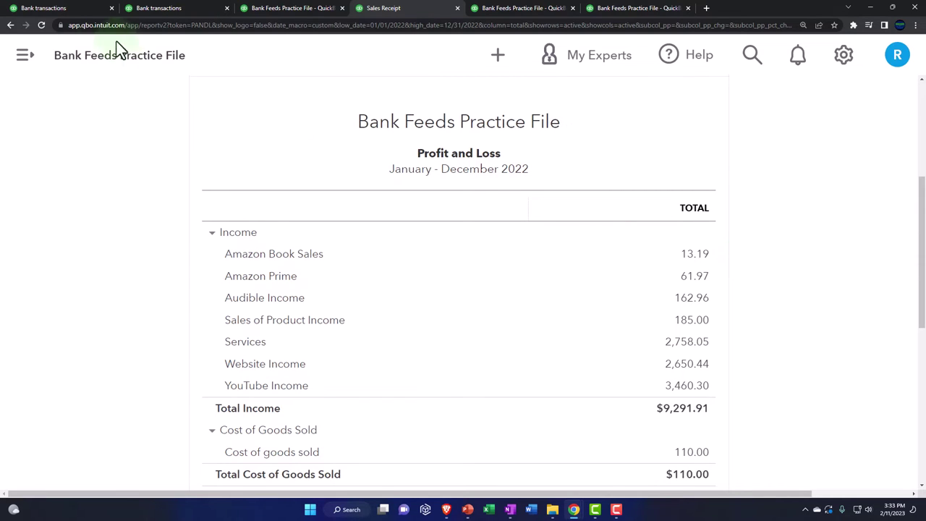
left_click(151, 10)
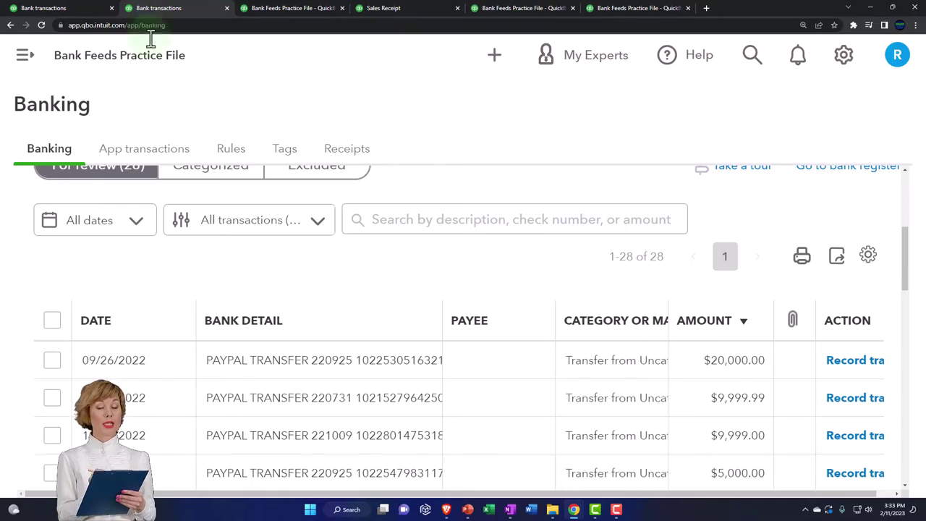
key("ctrl+minus")
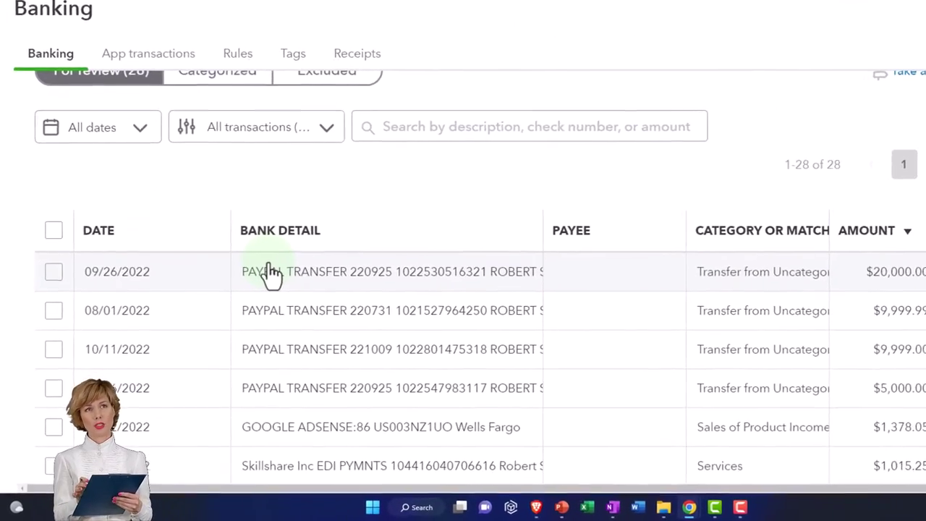
scroll(271, 274, "down", 1)
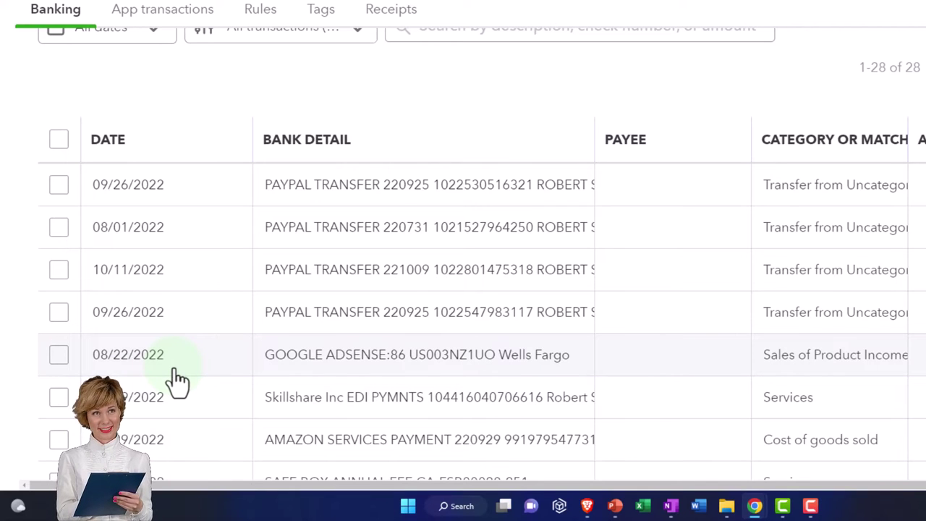
scroll(170, 384, "up", 5)
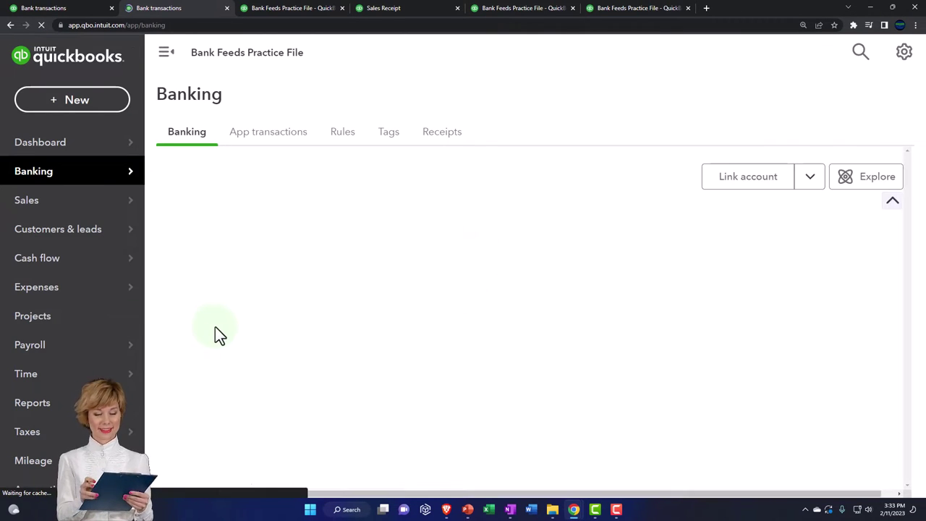
left_click(166, 52)
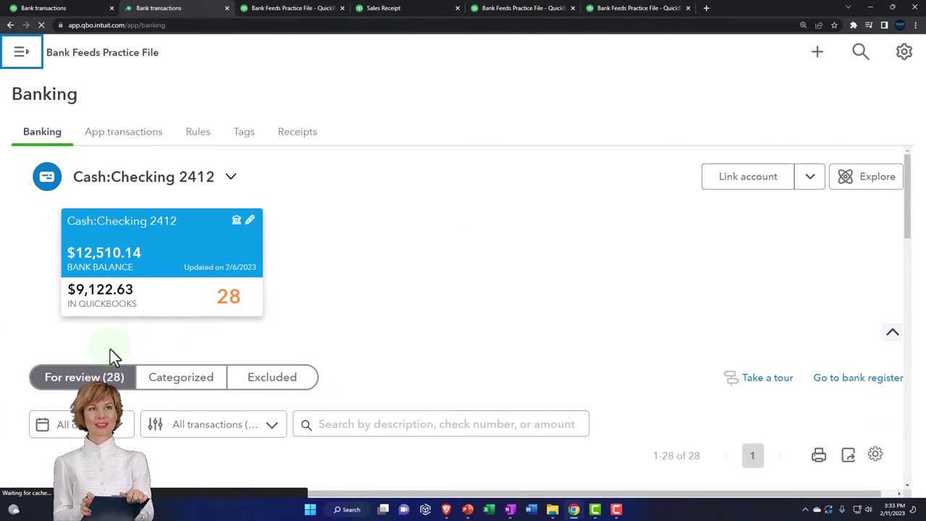
scroll(112, 347, "down", 1)
scroll(115, 342, "down", 5)
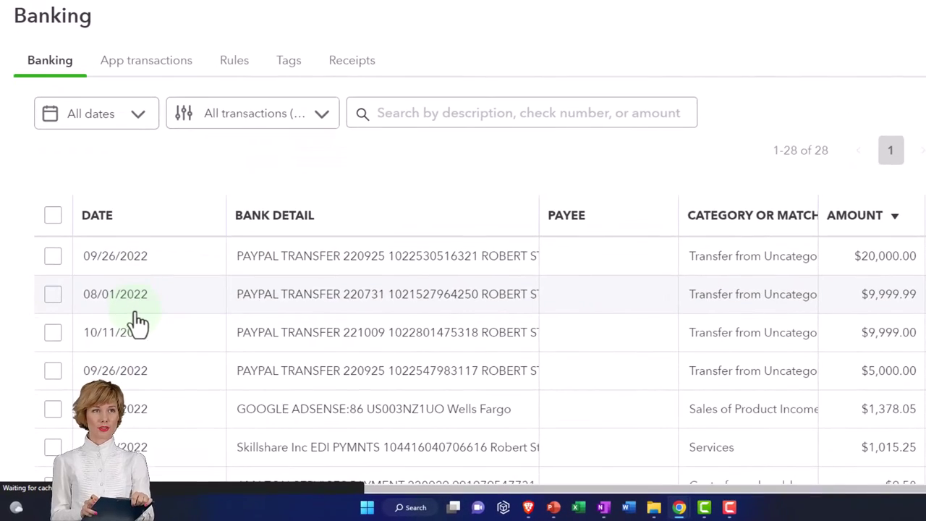
scroll(138, 322, "down", 1)
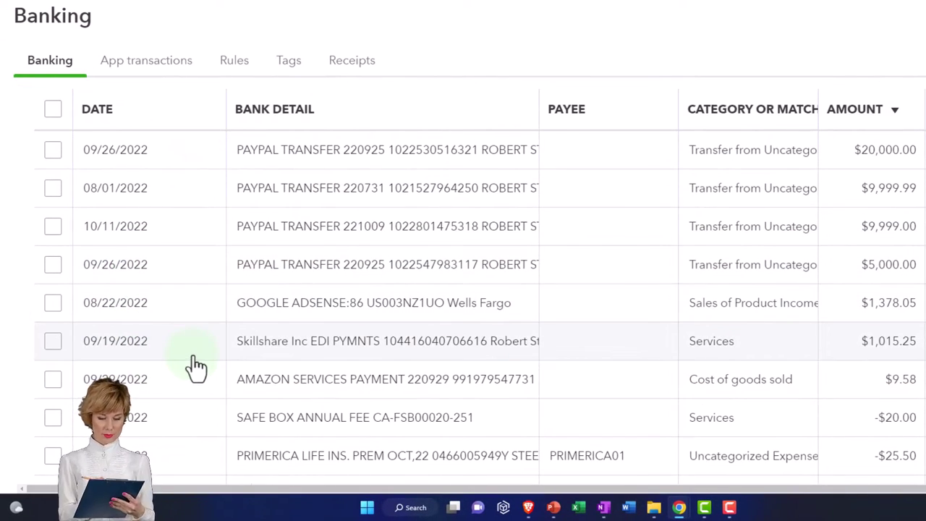
left_click(890, 355)
scroll(780, 367, "down", 3)
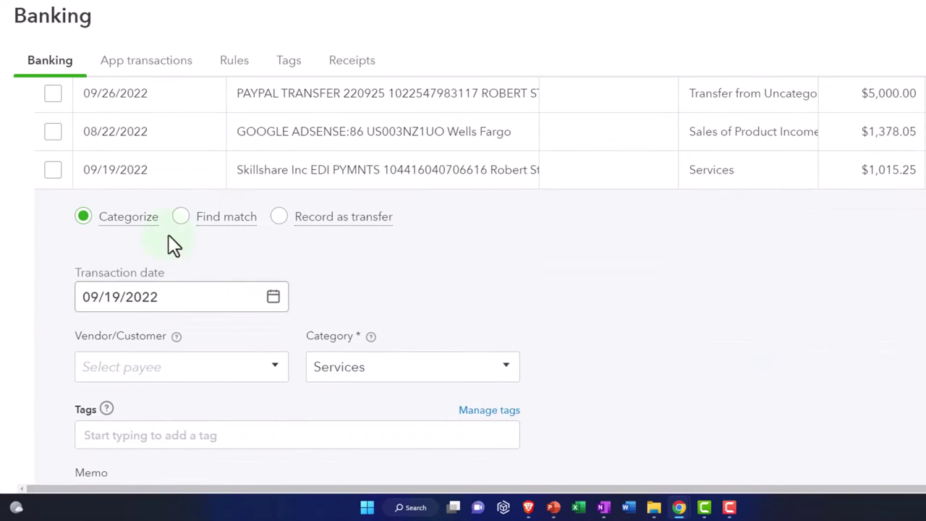
left_click(180, 217)
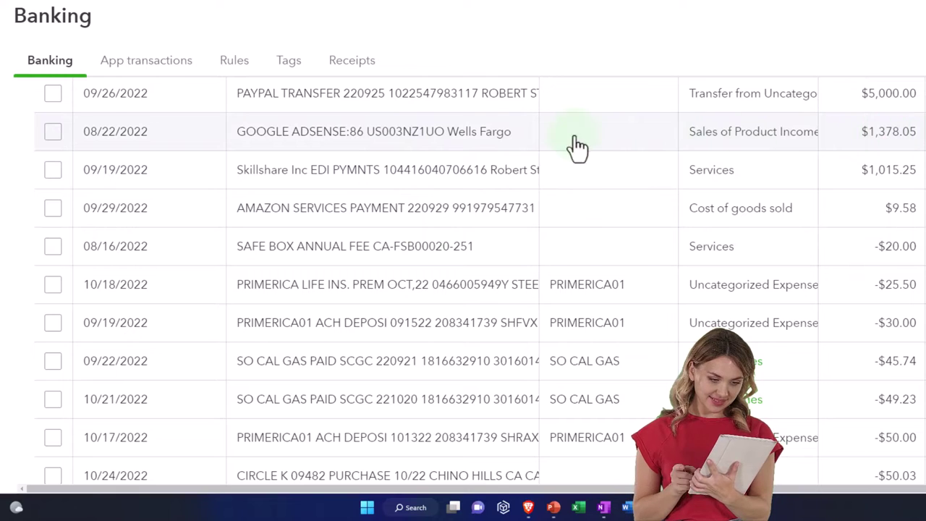
Step: Find a match for the 08/22/2022 Google Adsense deposit, extending the search period's end date to 10/31/2022, and examine the candidate transactions
left_click(373, 144)
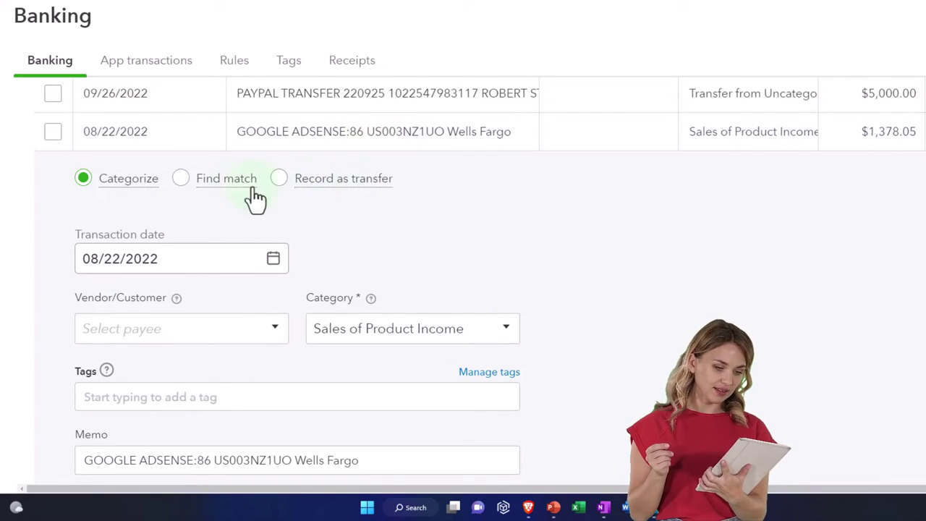
left_click(204, 179)
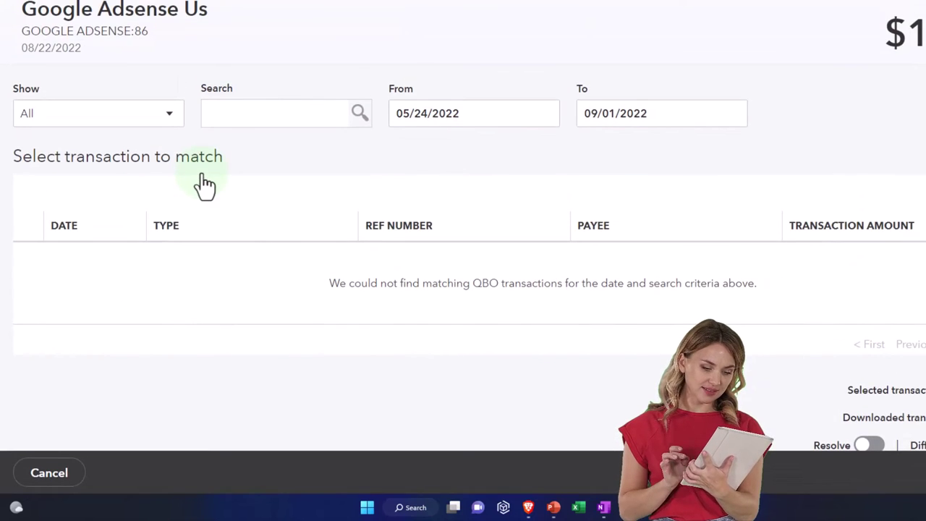
left_click(420, 120)
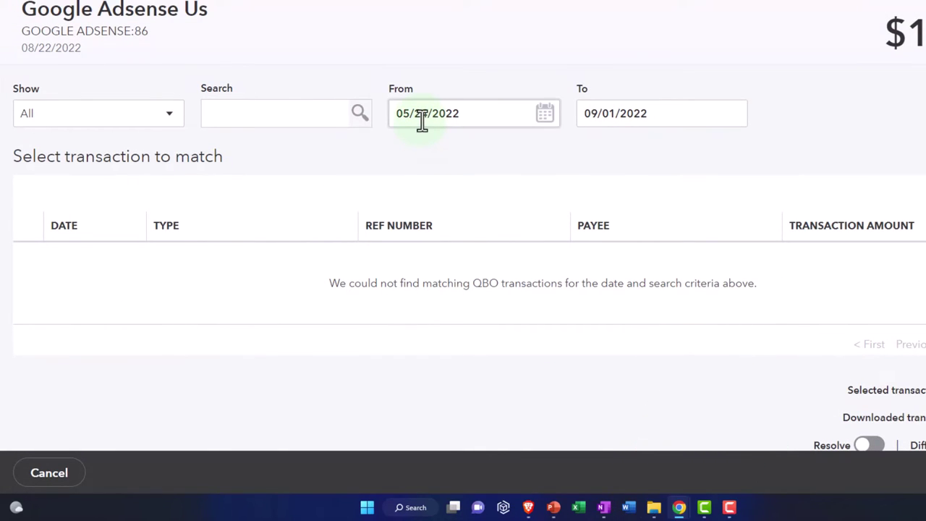
left_click(653, 116)
left_click(732, 115)
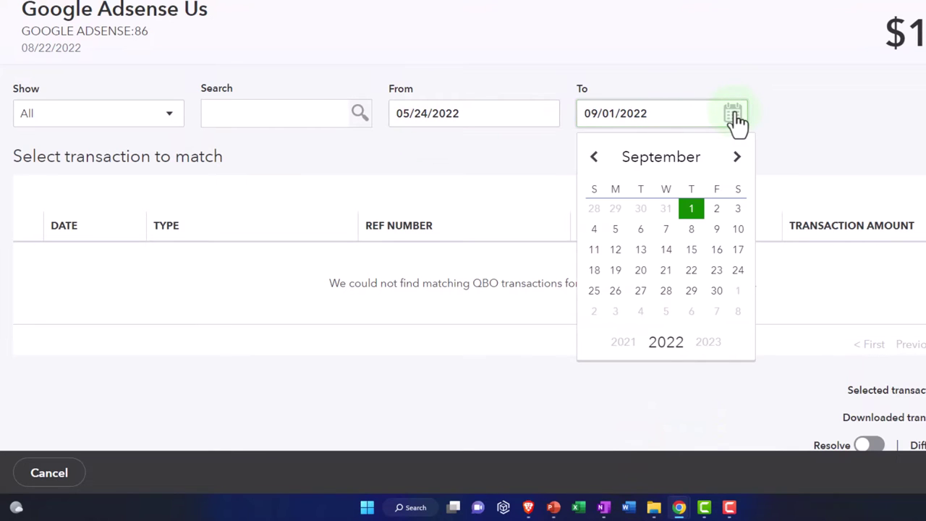
left_click(737, 161)
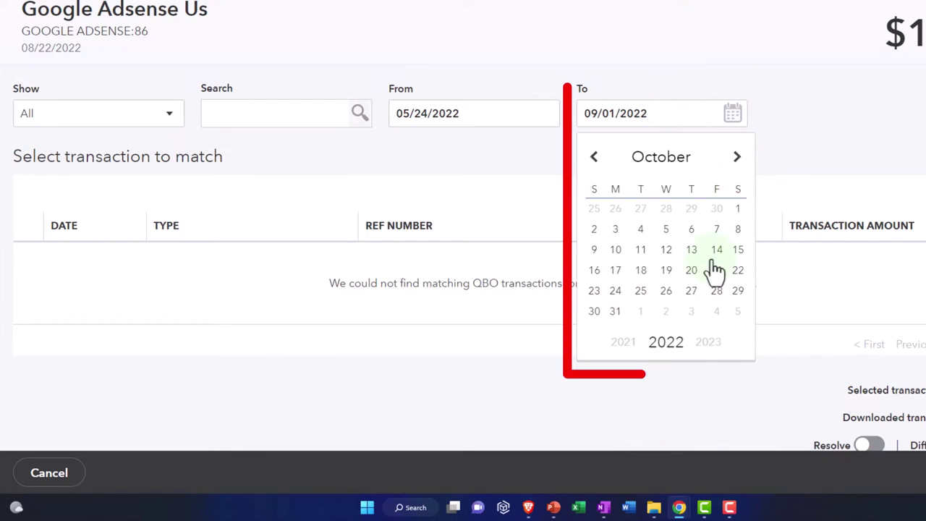
left_click(610, 318)
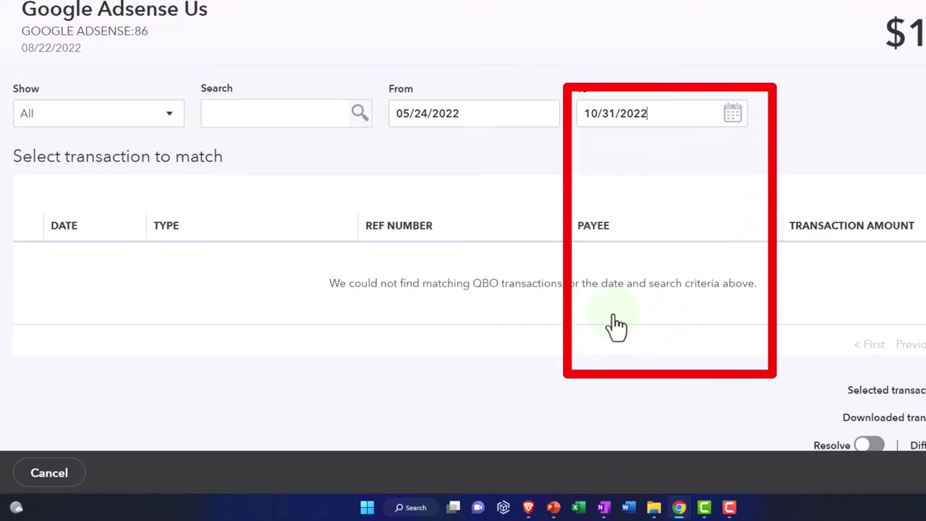
scroll(604, 297, "down", 1)
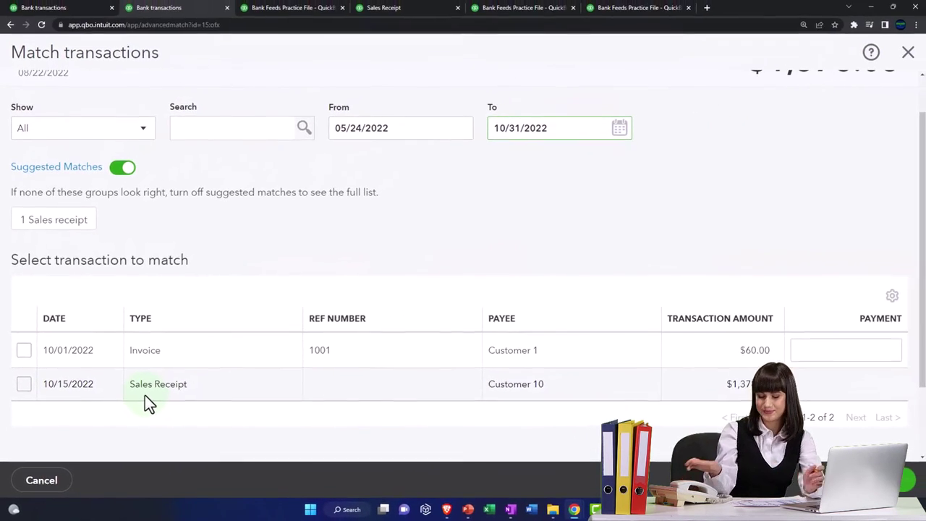
Step: Switch to the Transaction Report for Services and open the Customer 10 sales receipt dated 10/15/2022
left_click(502, 8)
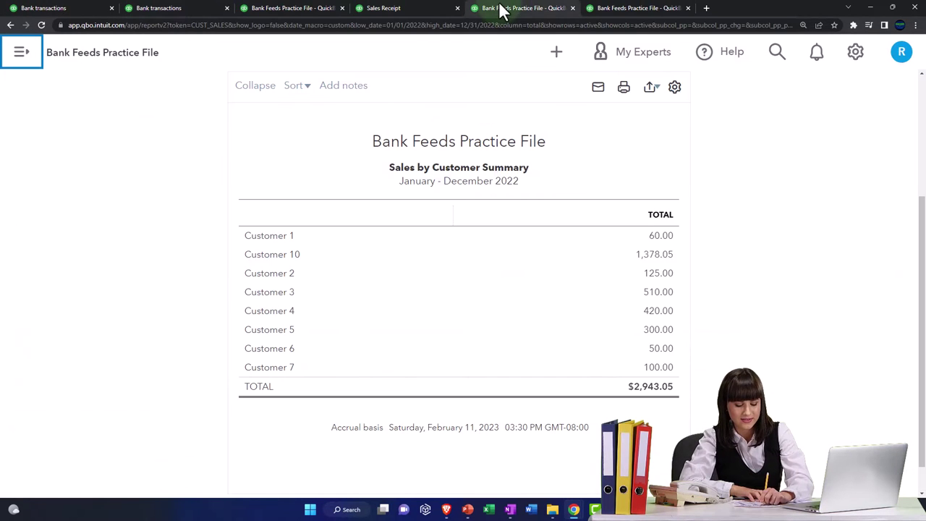
left_click(402, 9)
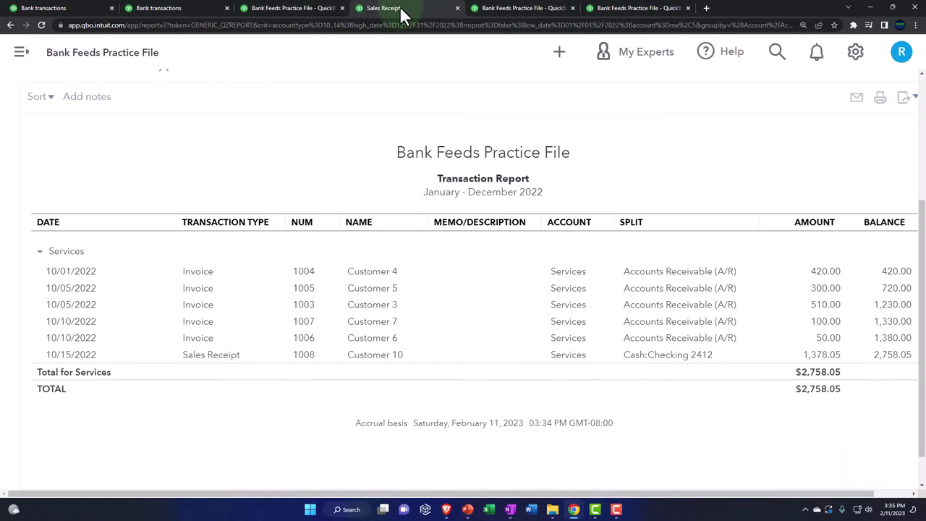
left_click(811, 357)
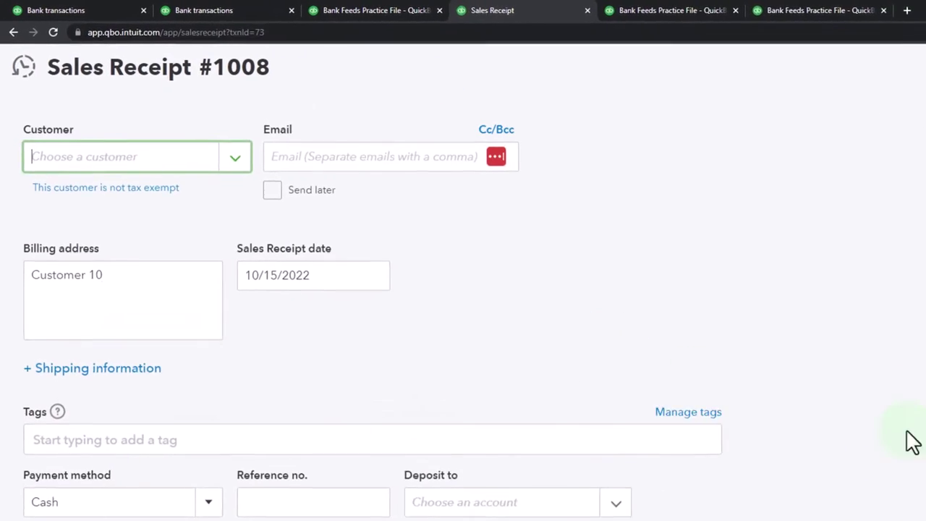
Step: Set the sales receipt's date to 08/01/2022, acknowledge the sales tax notice, and save and close the receipt
left_click(348, 308)
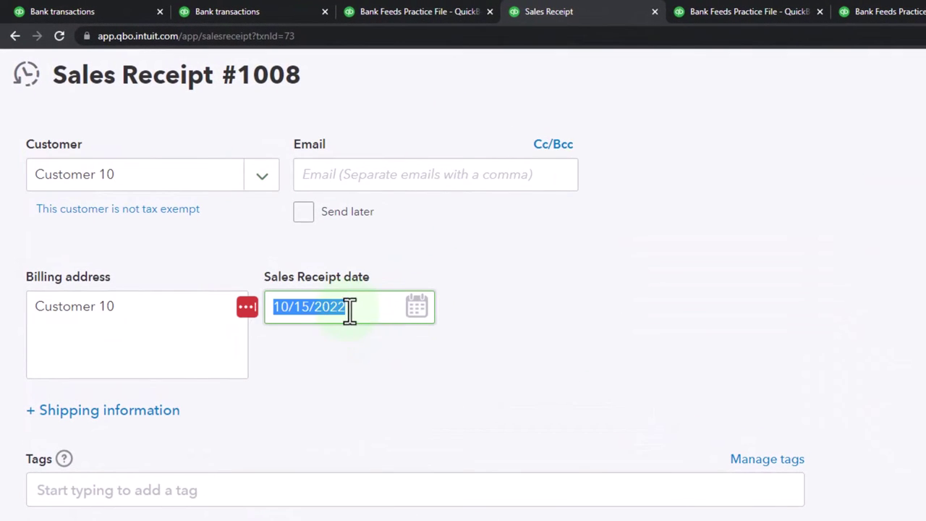
left_click(290, 309)
key("BackSpace")
key("BackSpace")
type("8")
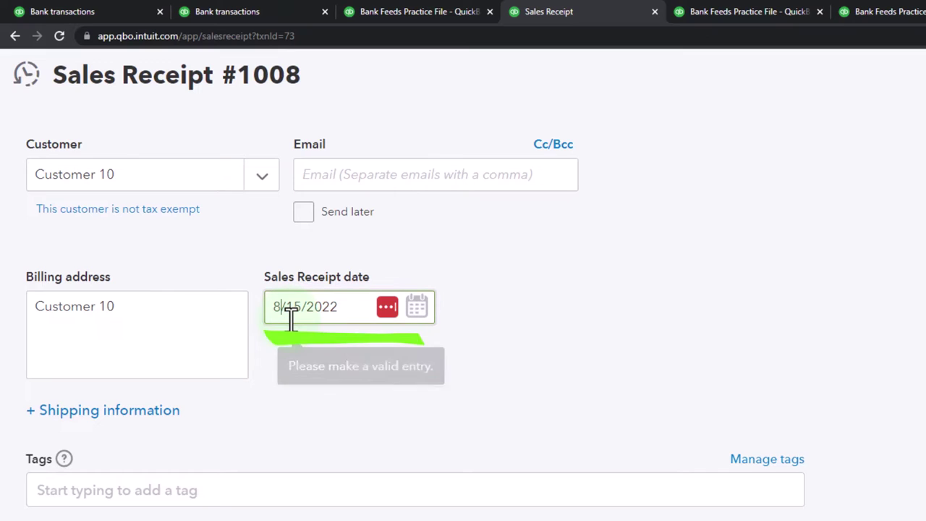
key("BackSpace")
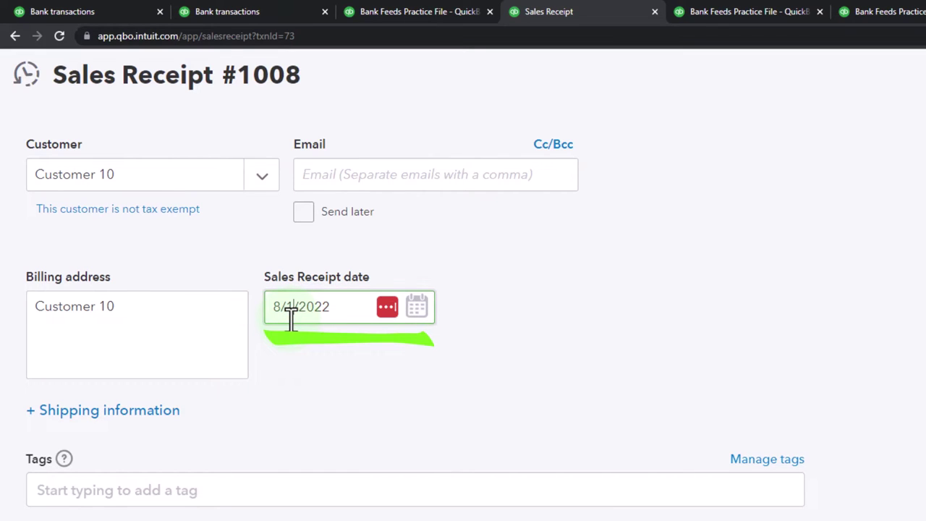
key("Tab")
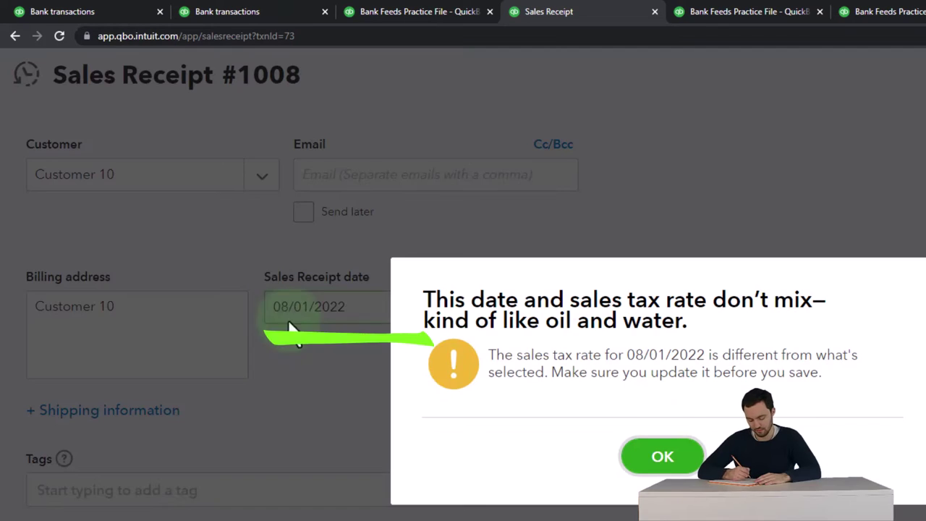
left_click(662, 457)
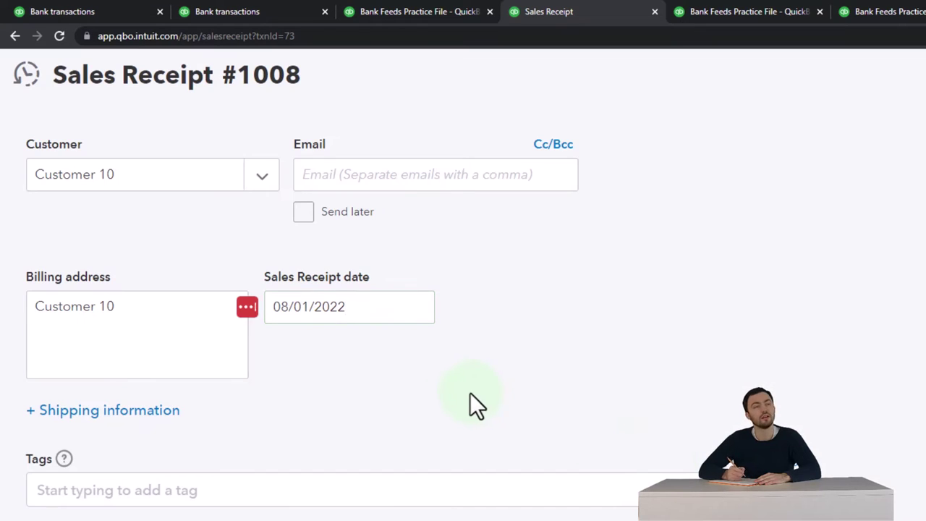
scroll(451, 403, "down", 1)
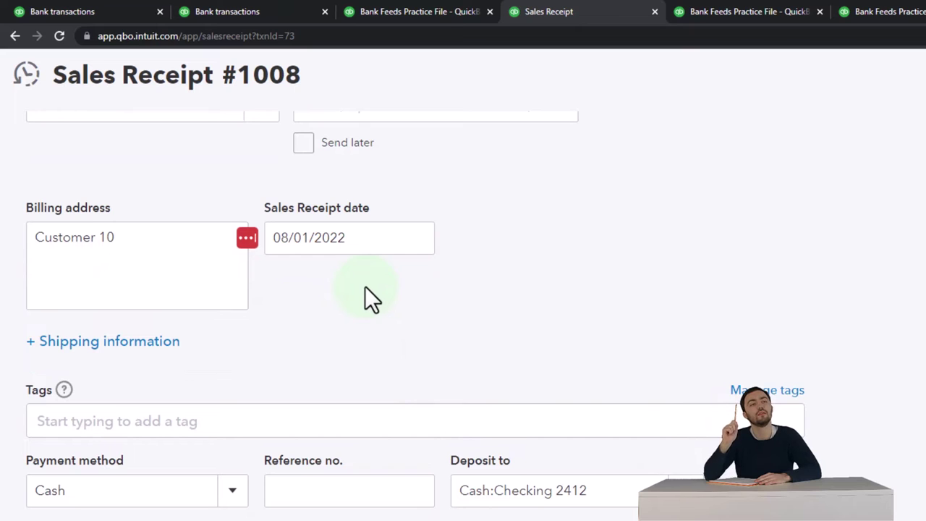
scroll(557, 351, "up", 1)
scroll(557, 351, "down", 3)
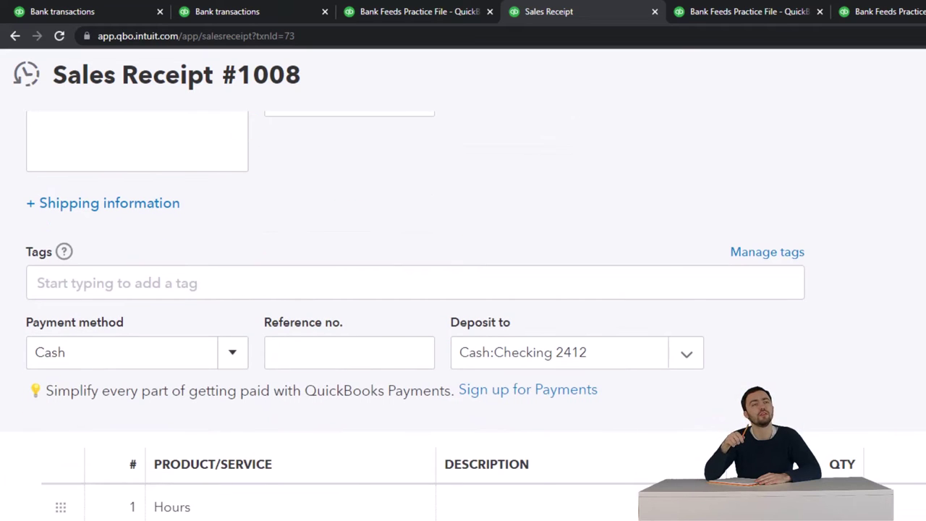
key("ctrl+alt+d")
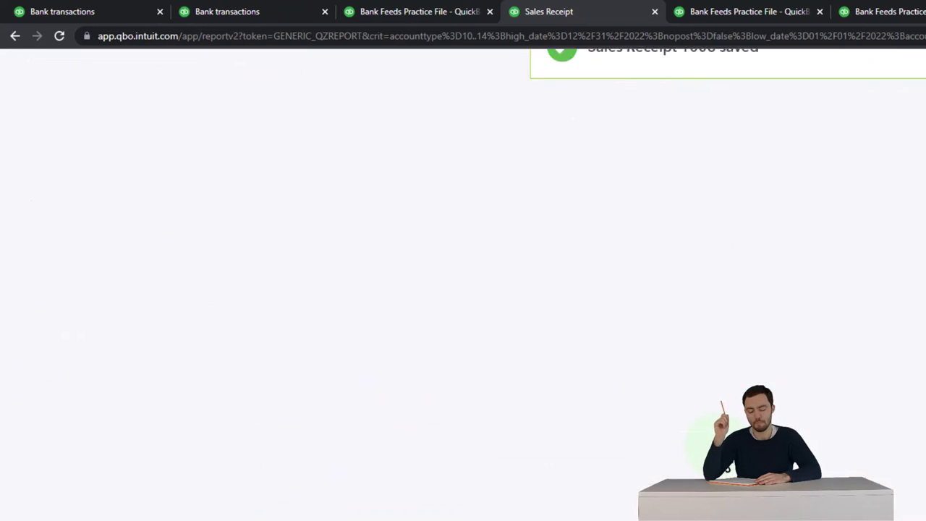
Step: Return to the bank transactions, leave the match search without matching anything, and reload the page
left_click(269, 13)
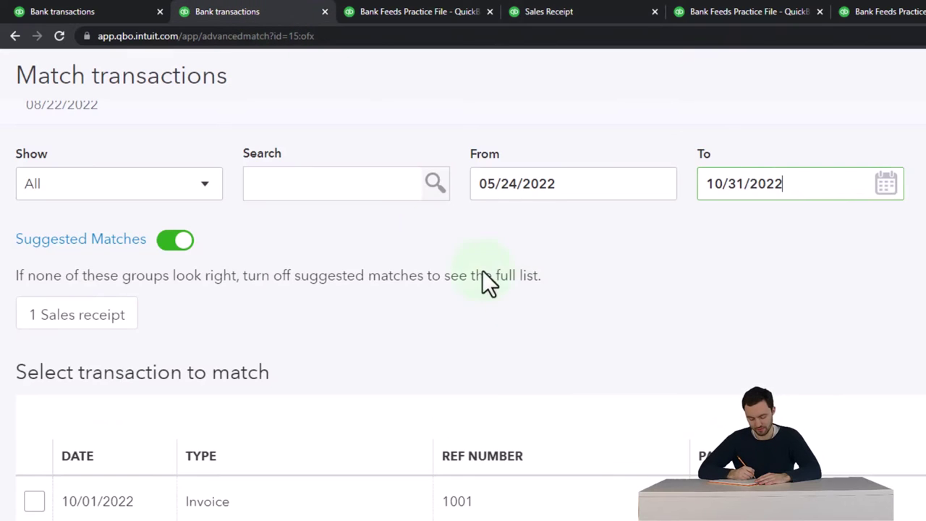
scroll(542, 326, "up", 1)
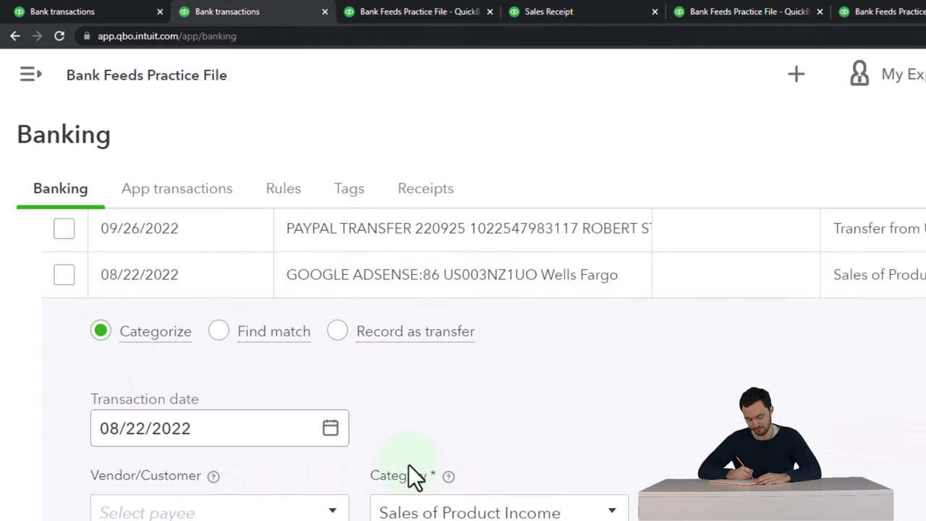
scroll(401, 452, "up", 10)
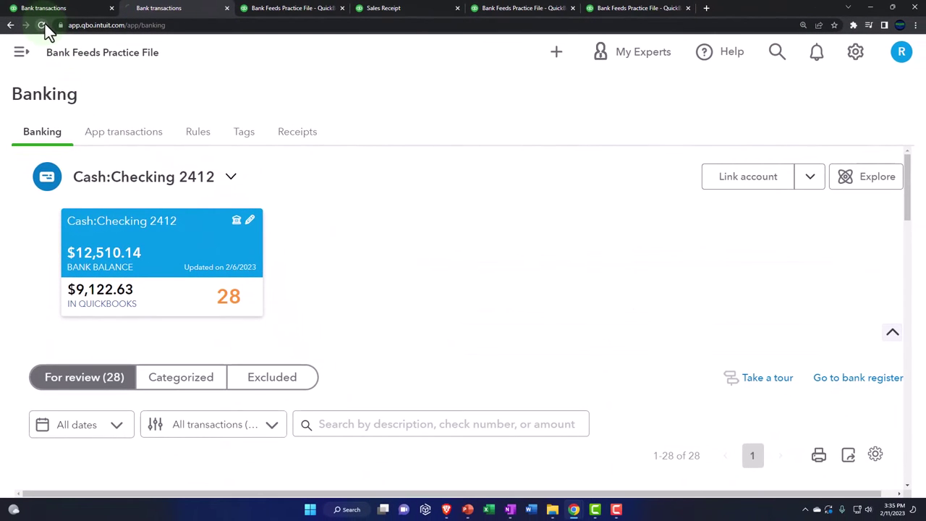
left_click(44, 24)
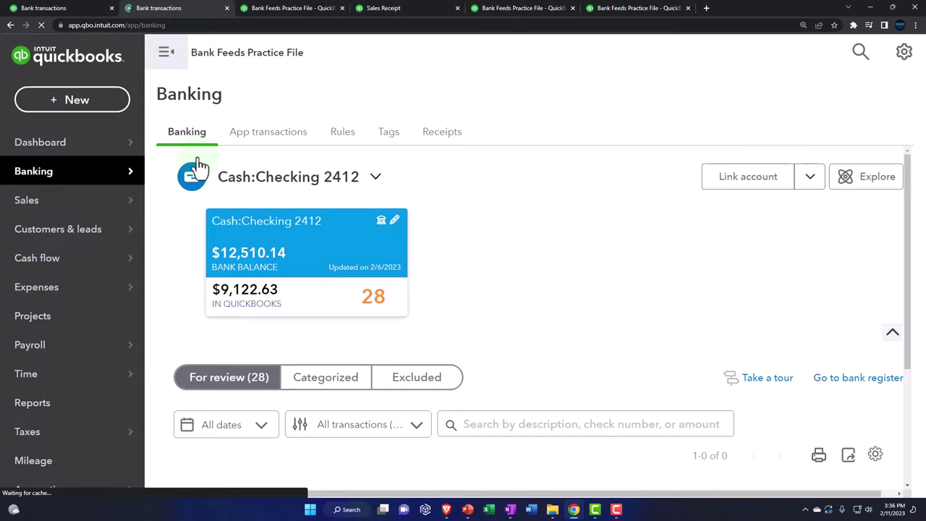
Step: Match the 08/22/2022 Google Adsense deposit to the suggested Customer 10 sales receipt
scroll(263, 254, "down", 2)
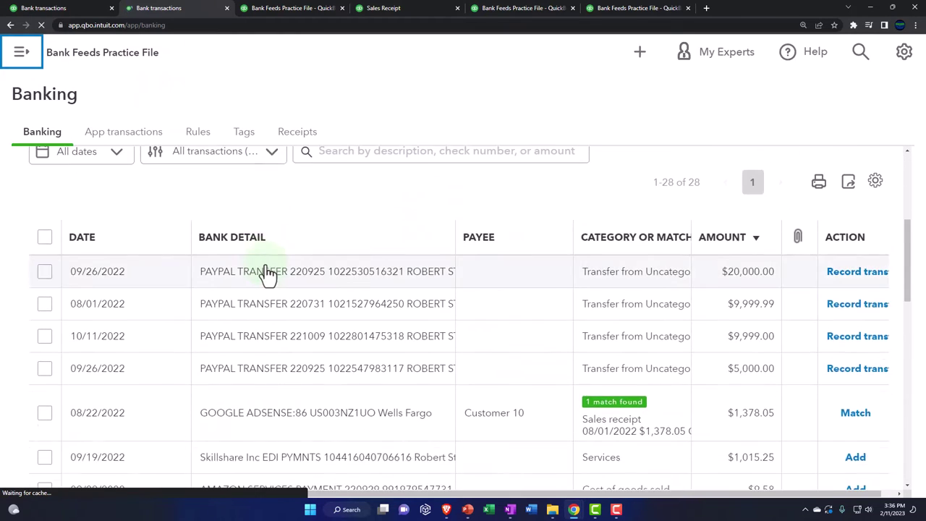
scroll(265, 271, "down", 1)
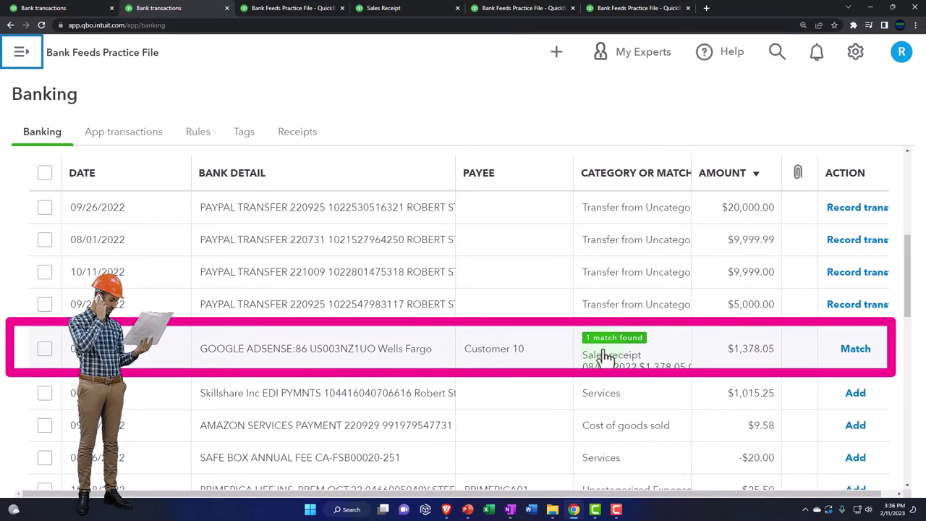
left_click(425, 364)
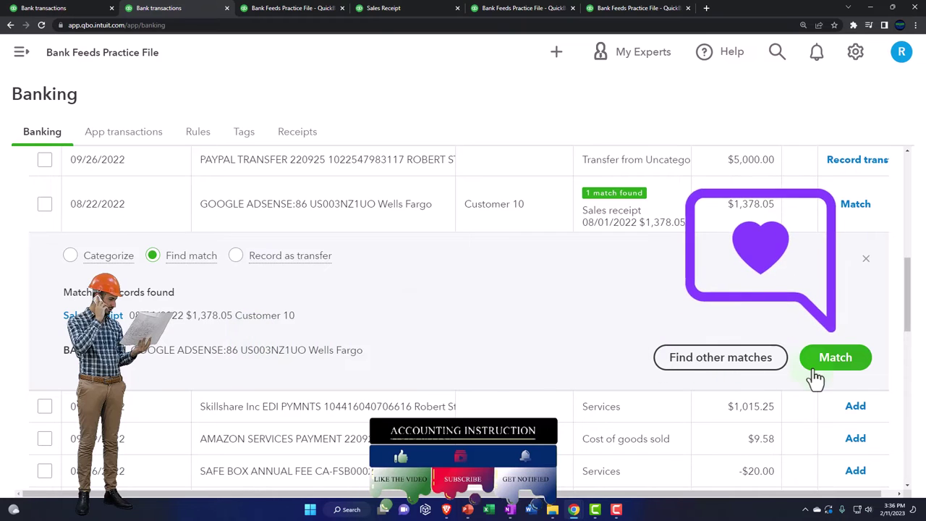
left_click(845, 367)
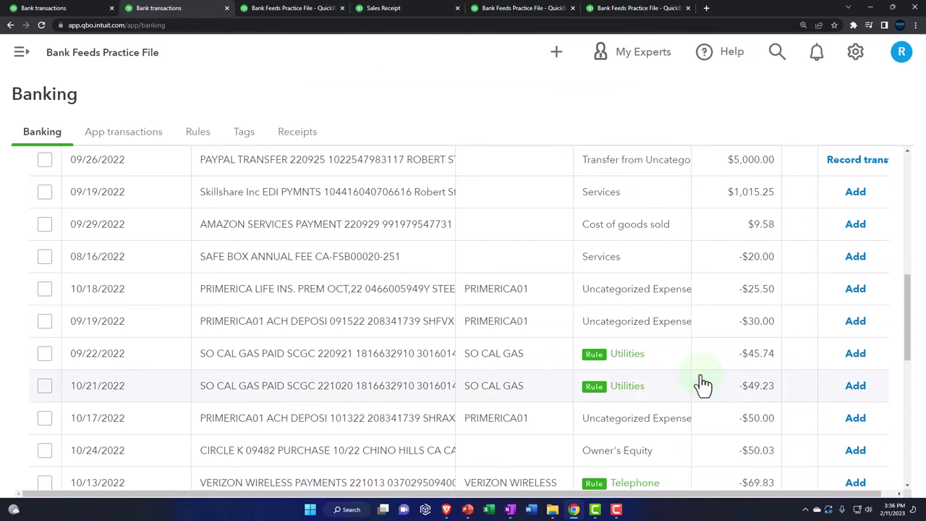
Step: Expand the 09/19/2022 Skillshare deposit in the For review list, zoom the page out to 125%, and examine its details
scroll(699, 383, "up", 5)
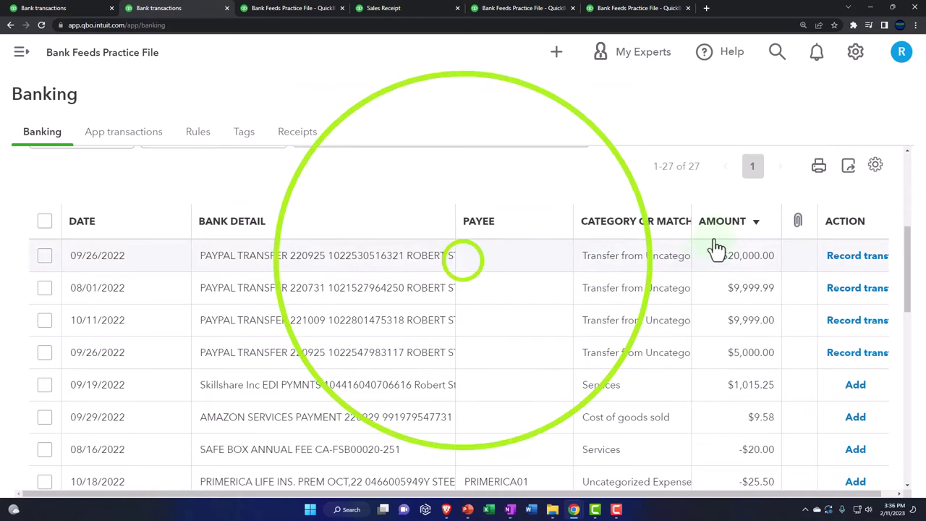
left_click(396, 393)
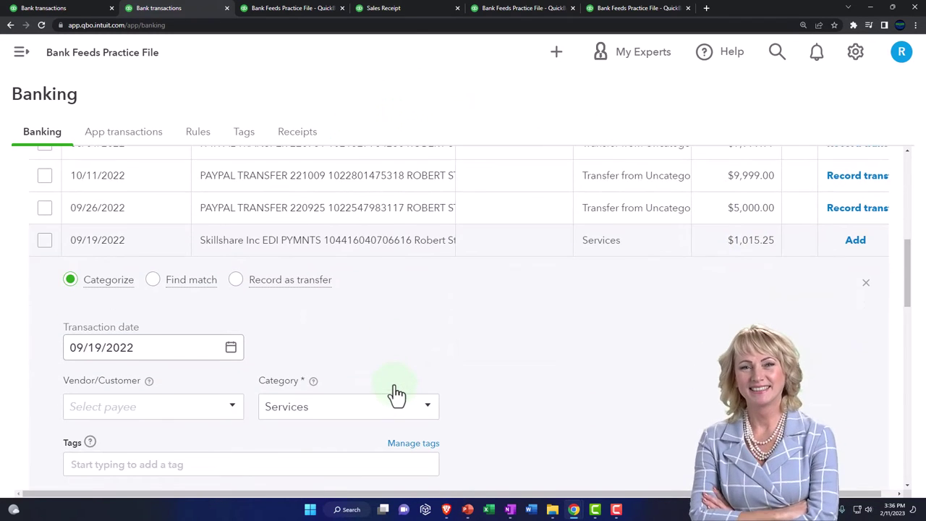
key("ctrl+minus")
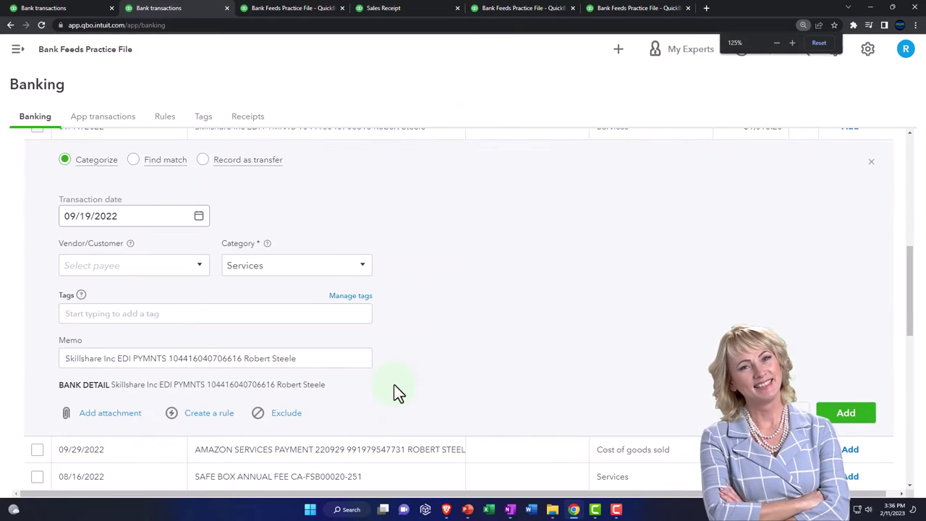
scroll(394, 385, "up", 1)
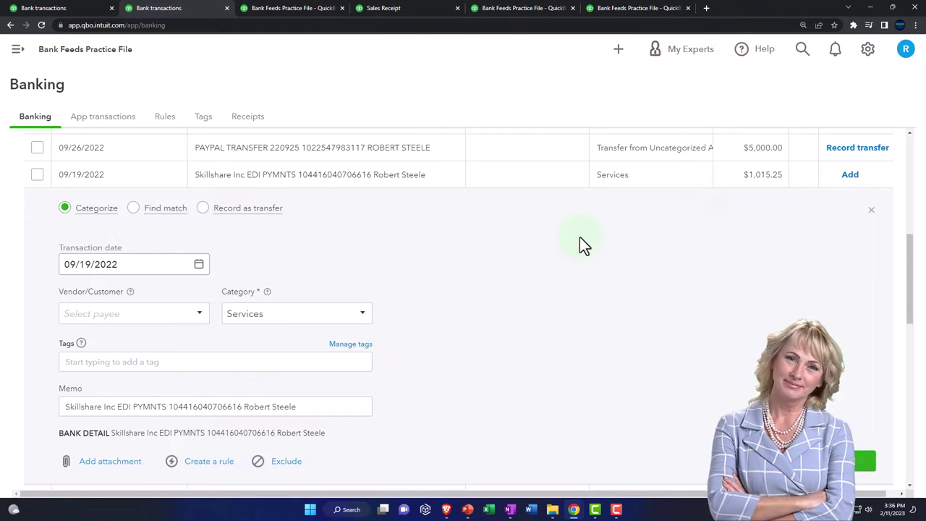
Step: Create a new sales receipt and choose Customer 10 as the customer
left_click(67, 8)
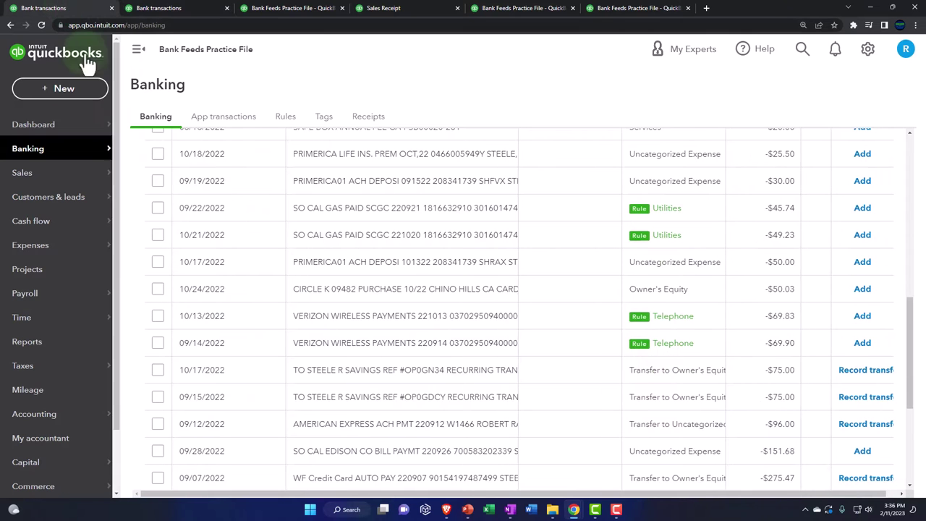
left_click(86, 91)
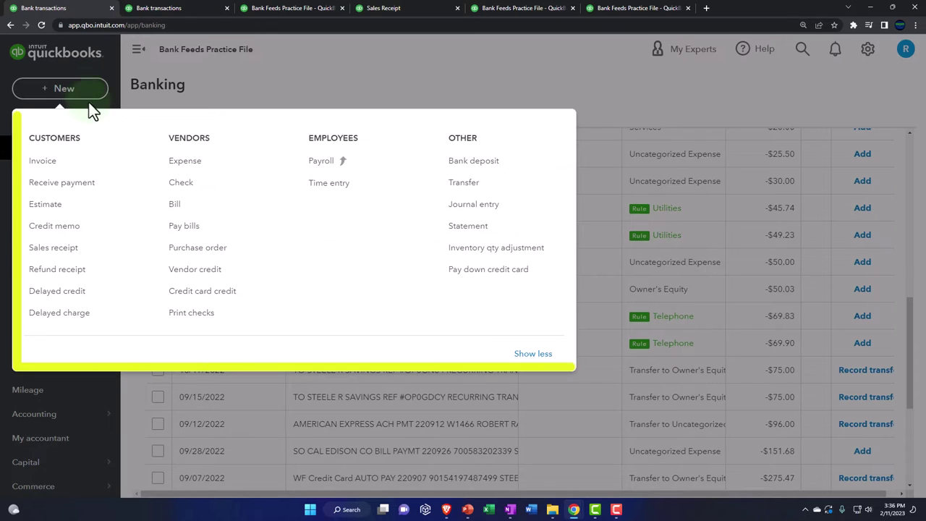
left_click(67, 246)
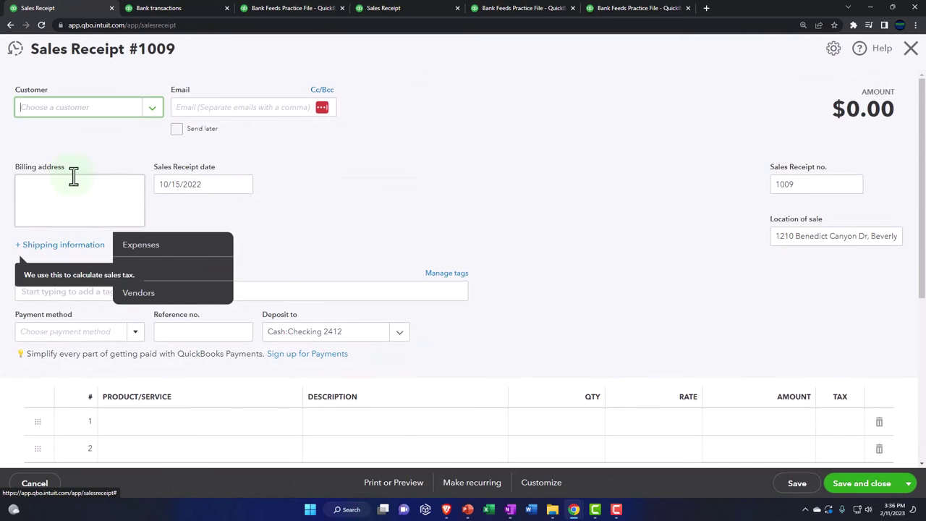
left_click(127, 115)
type("Customer ")
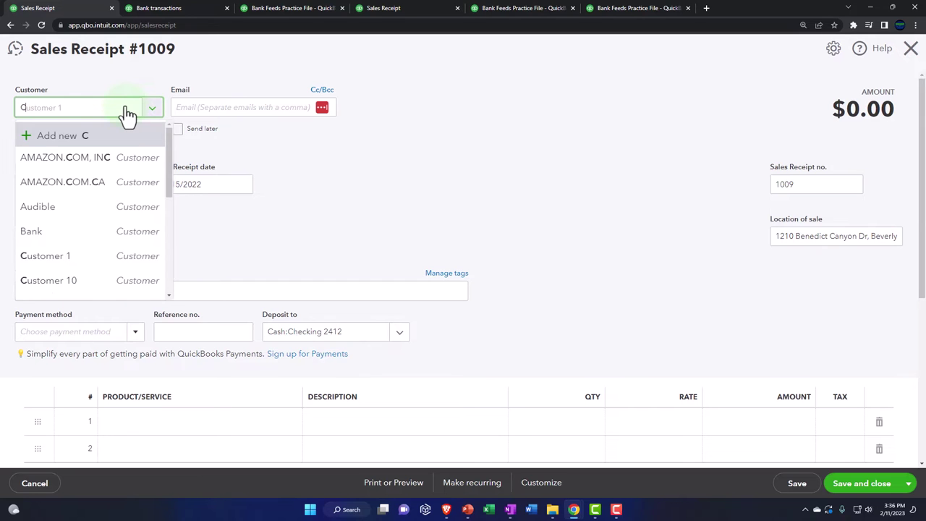
type("10")
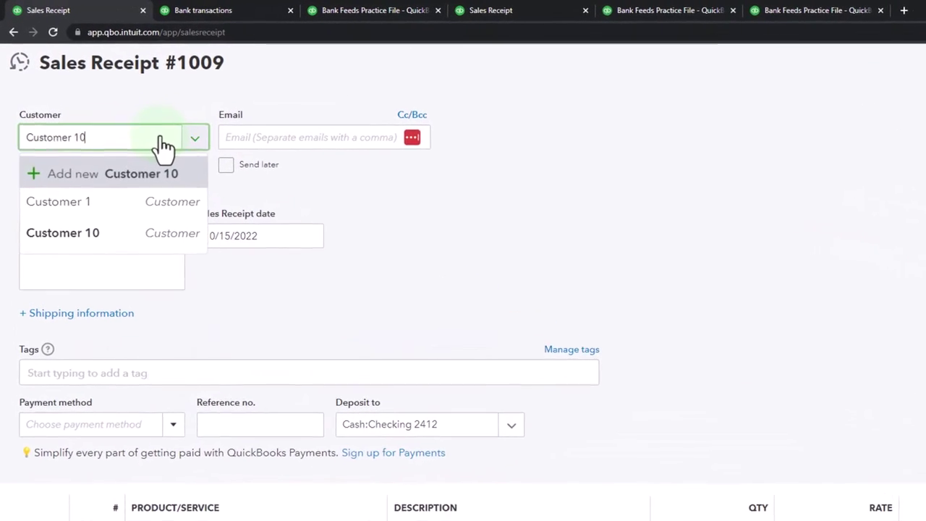
key("Return")
Step: Check the Skillshare deposit's date in the bank transactions, and set the sales receipt's date to 09/01/2022
left_click(228, 14)
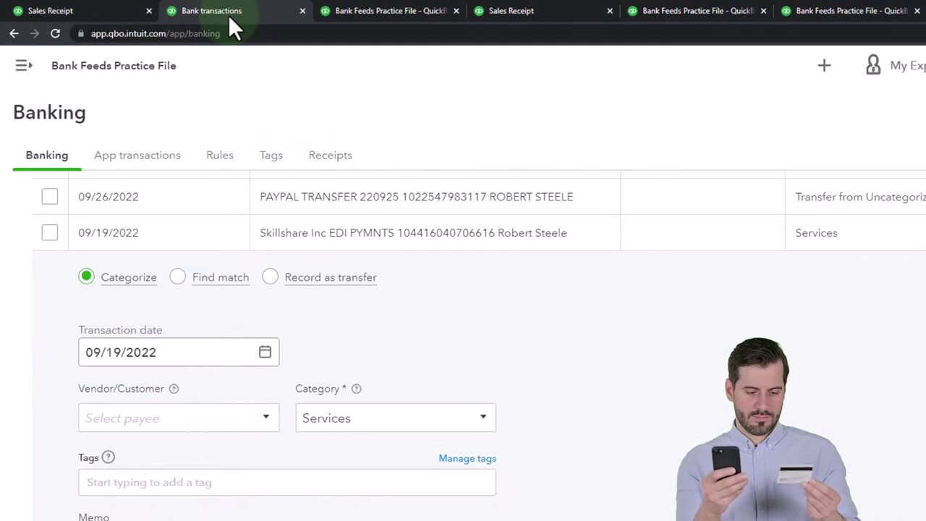
left_click(88, 10)
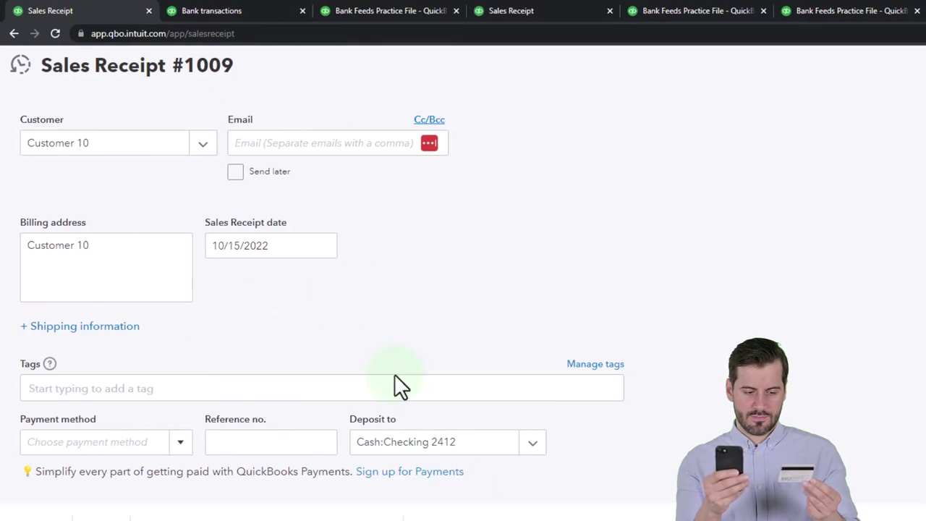
left_click(286, 246)
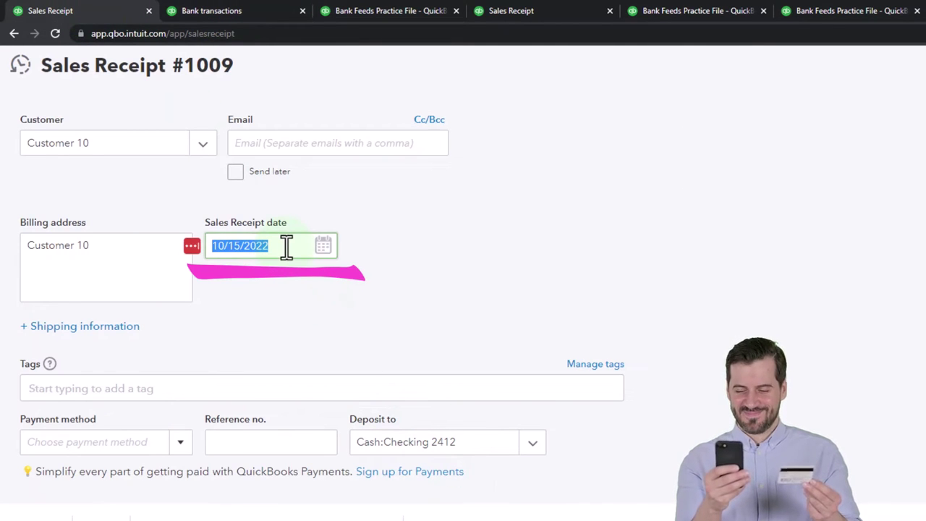
type("9")
key("BackSpace")
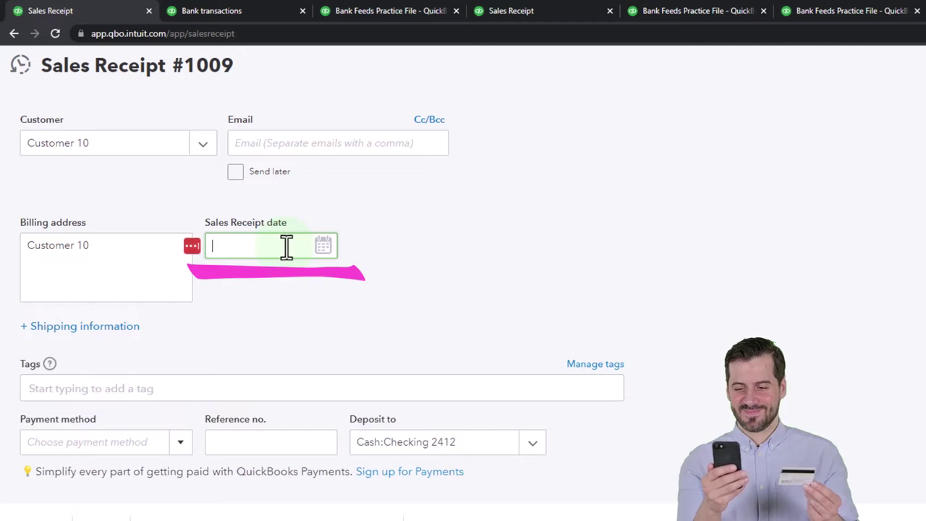
type("09")
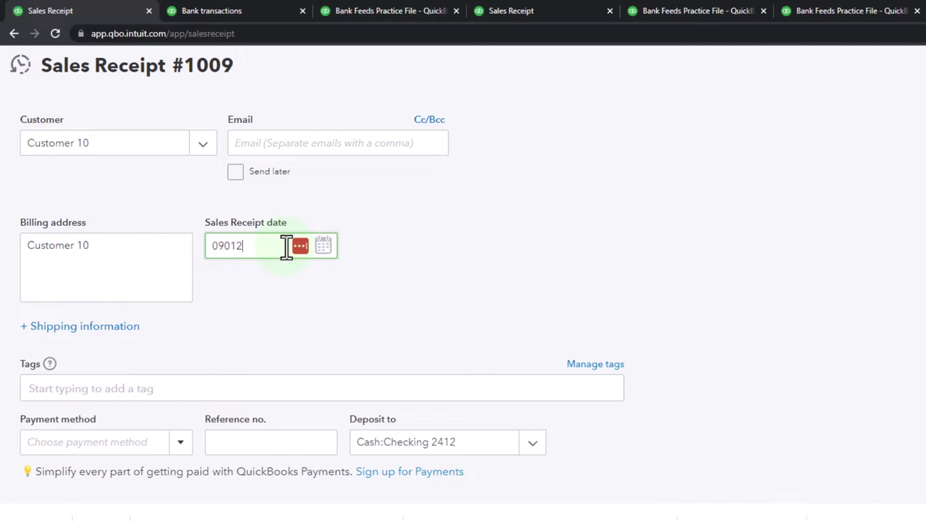
type("/01/2022")
Step: Set the receipt's payment method to Cash and its deposit account to Payments to deposit
scroll(337, 320, "down", 1)
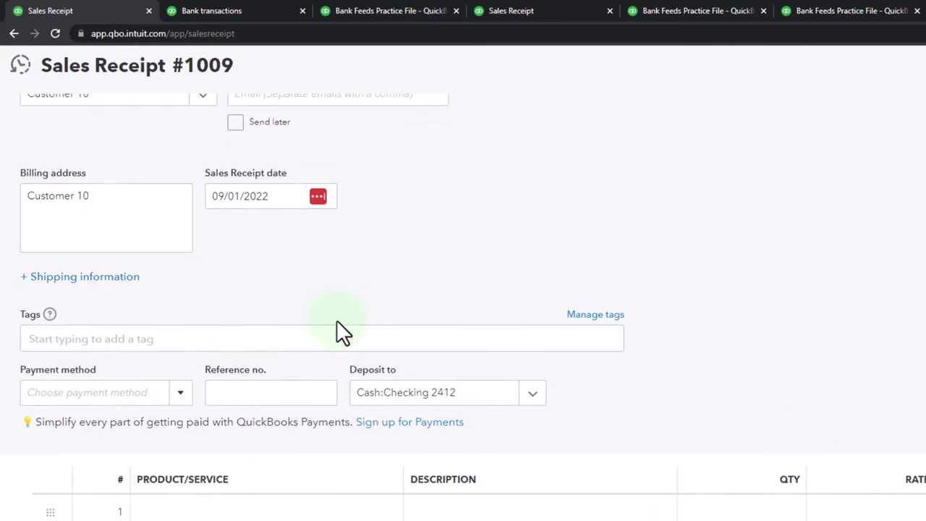
left_click(181, 377)
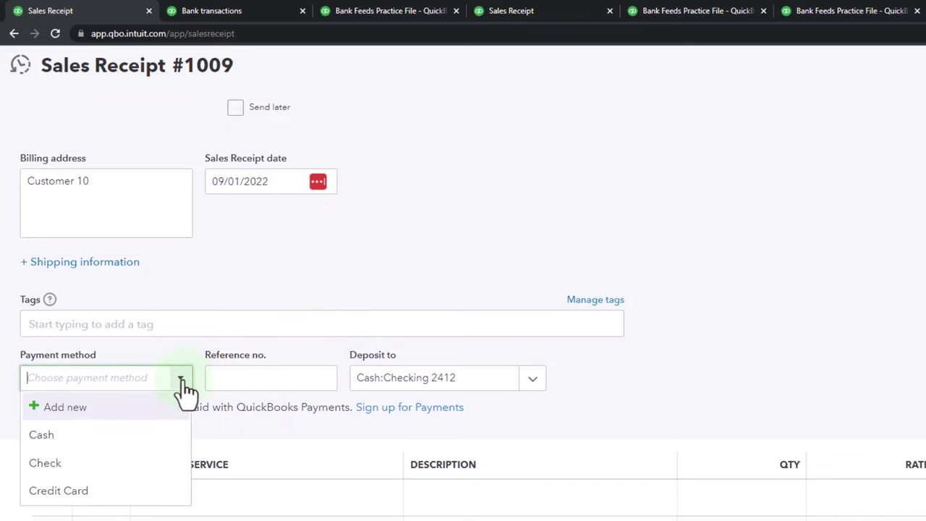
left_click(89, 441)
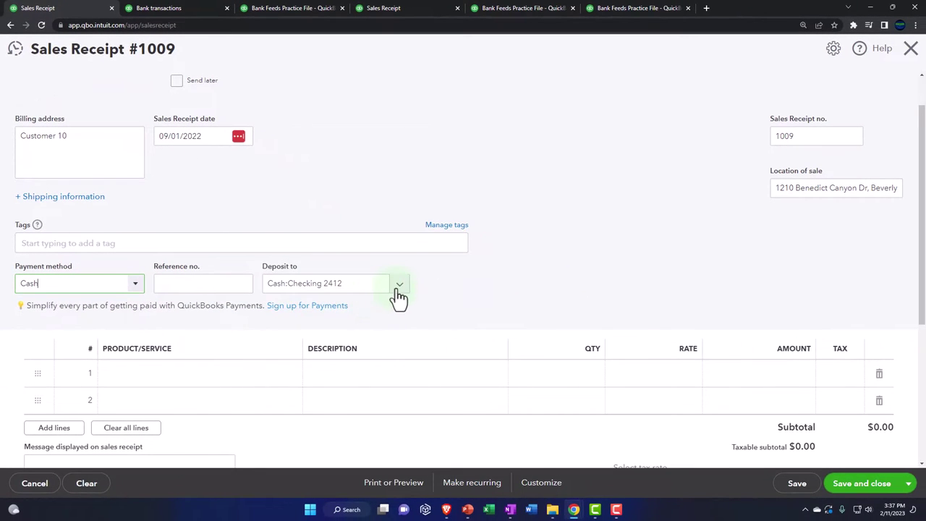
left_click(442, 314)
scroll(405, 369, "down", 1)
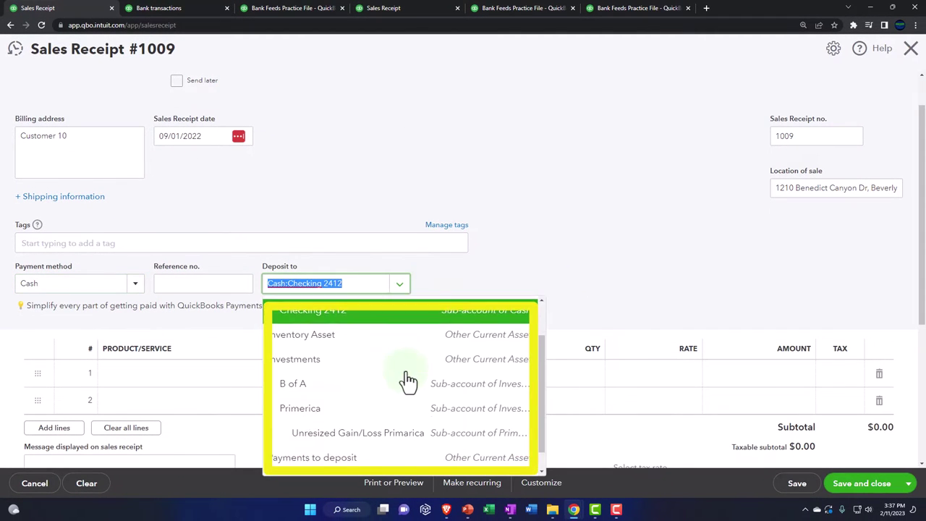
left_click(367, 439)
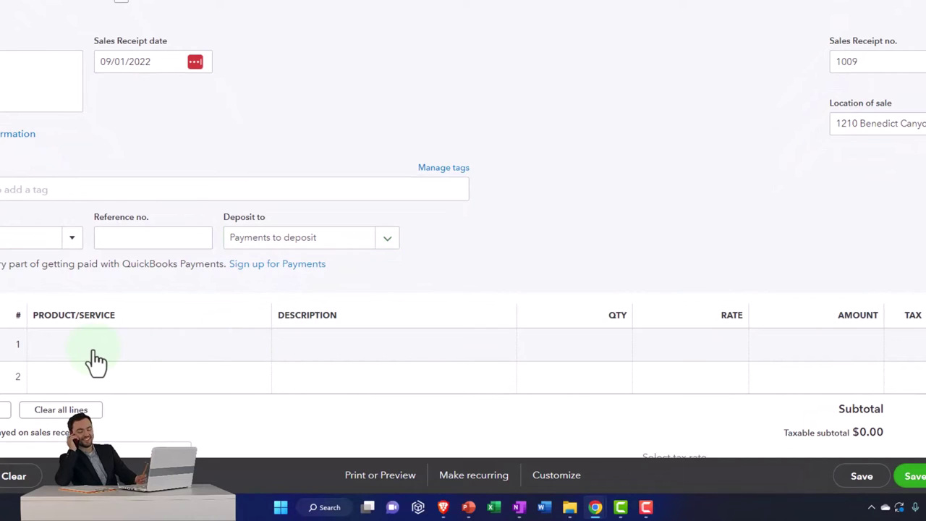
Step: Add an Hours line at a rate of 1,000, and save the receipt while starting a new one
left_click(102, 357)
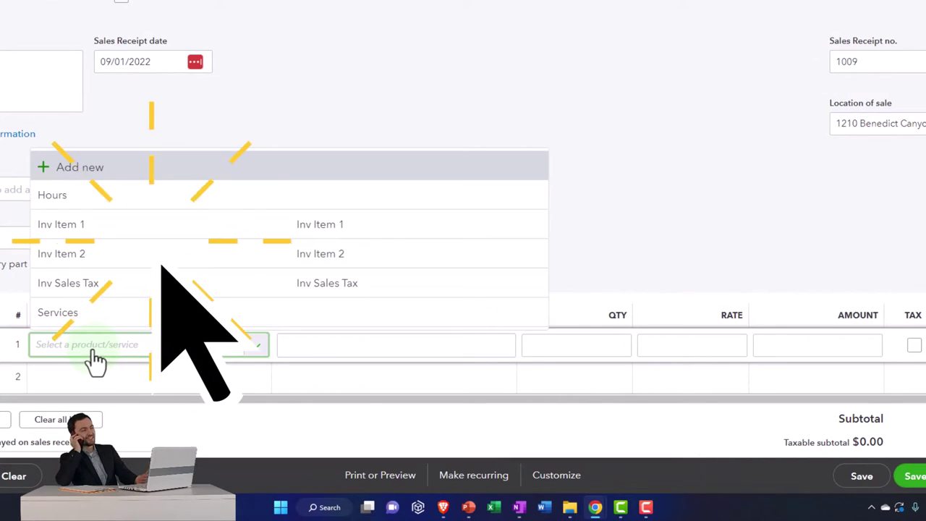
left_click(123, 195)
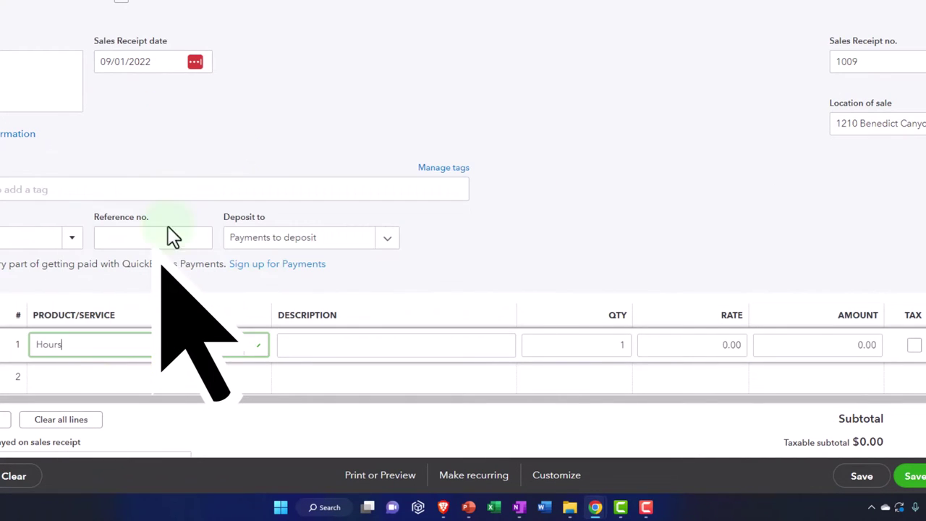
left_click(694, 346)
type("1,000")
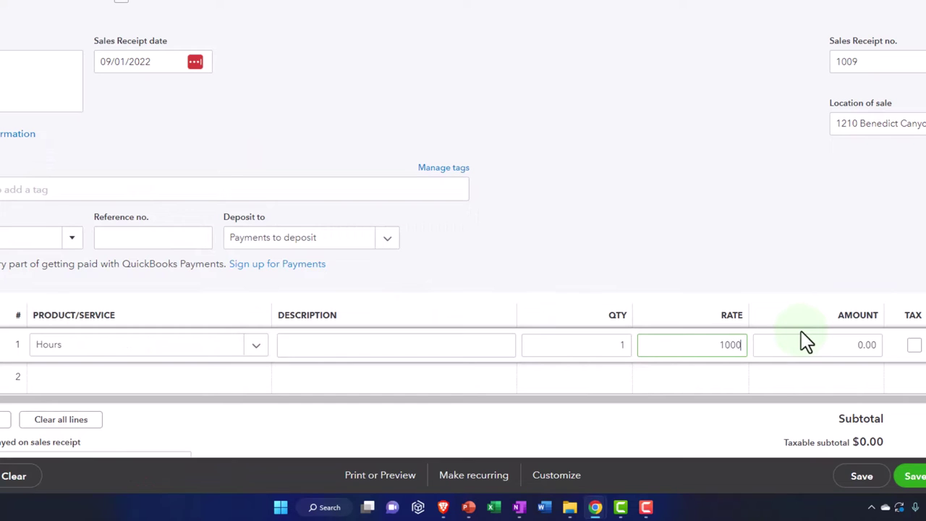
left_click(801, 330)
left_click(672, 387)
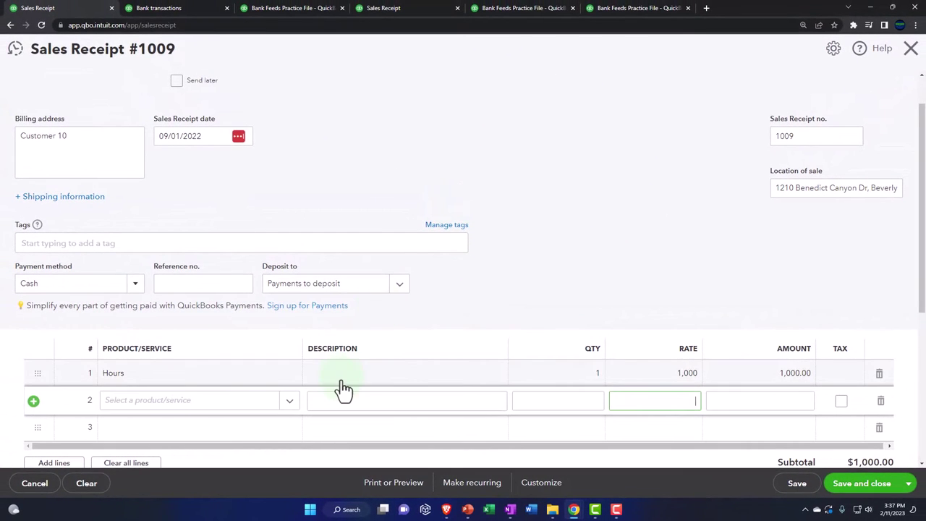
left_click(907, 483)
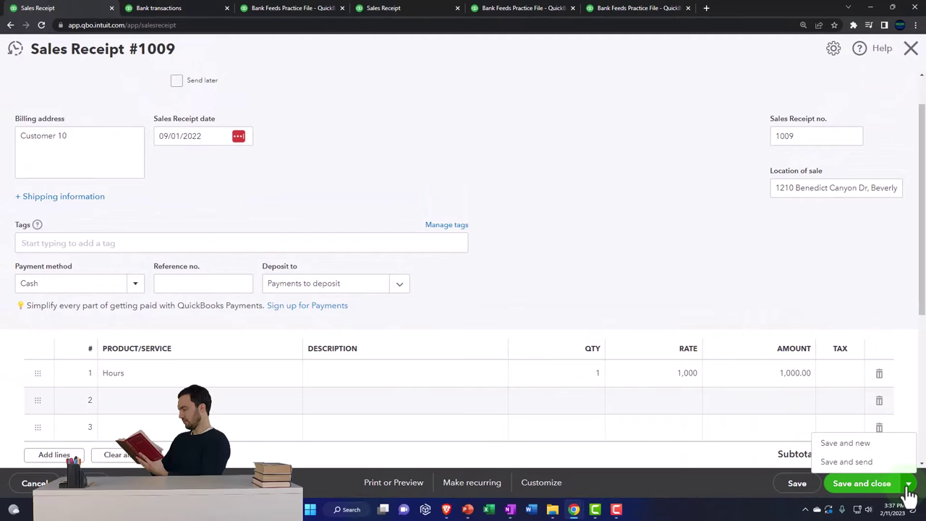
left_click(868, 447)
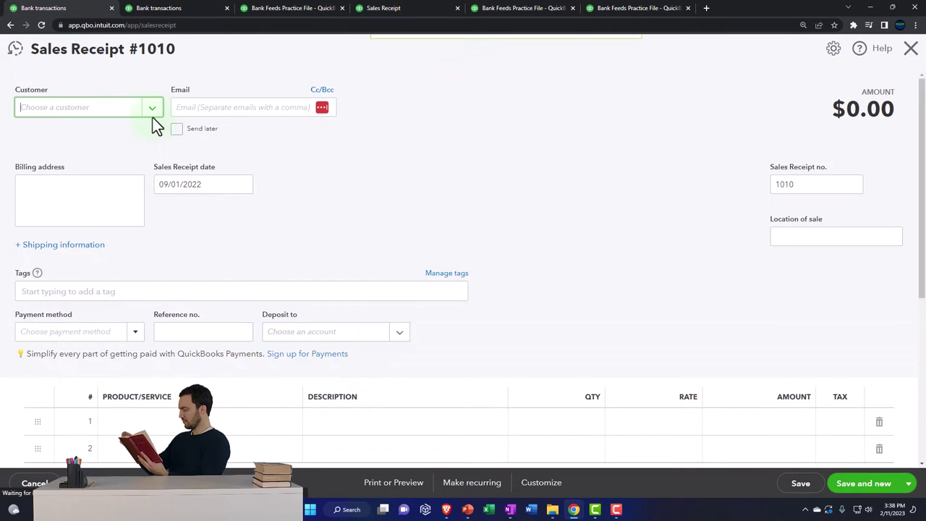
Step: Add customer 15 as a new customer on the sales receipt and save the customer record
left_click(152, 114)
left_click(106, 119)
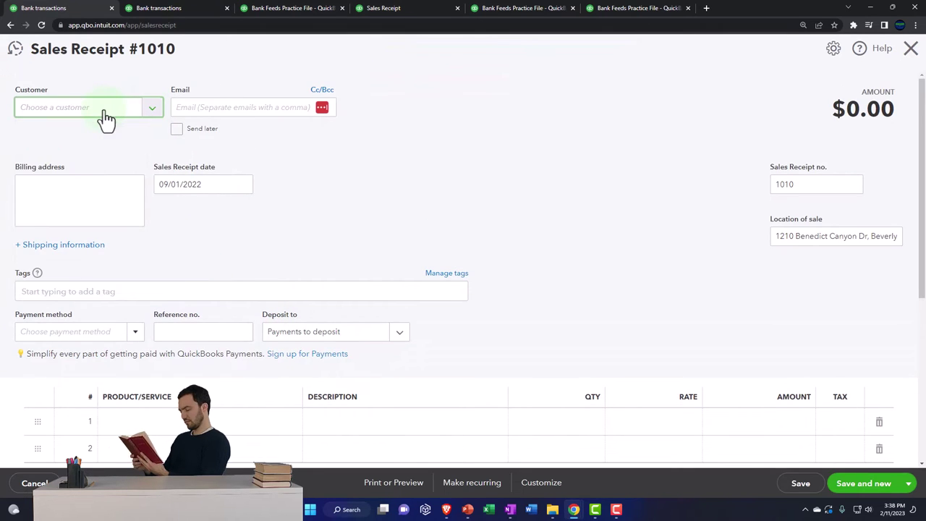
type("customer 1")
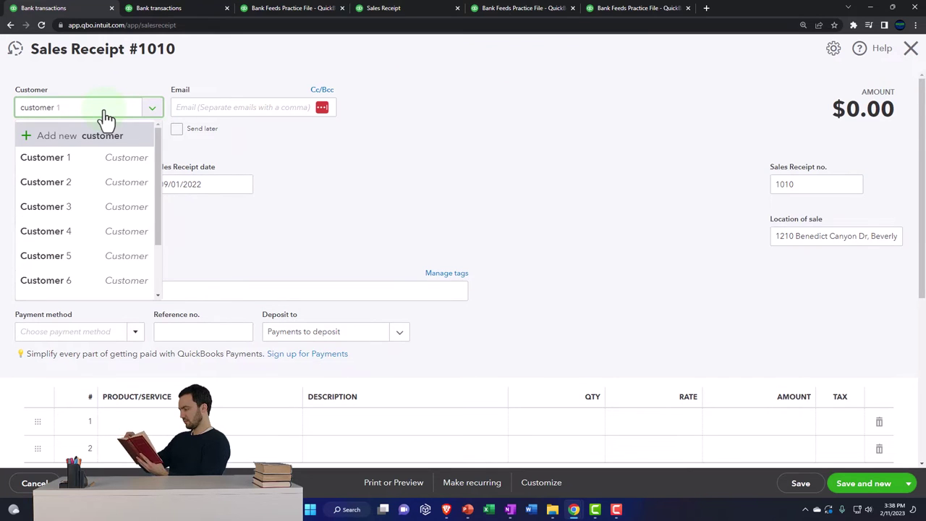
type("5")
key("Return")
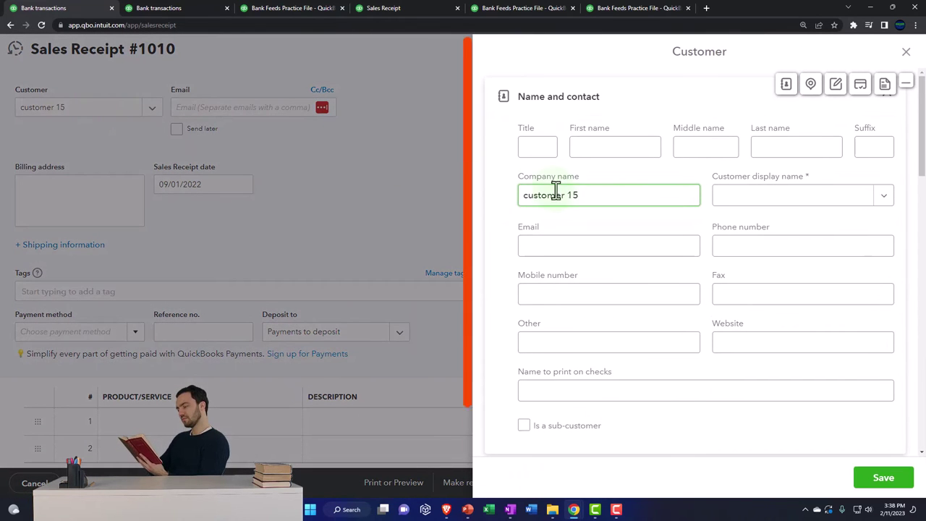
triple_click(534, 192)
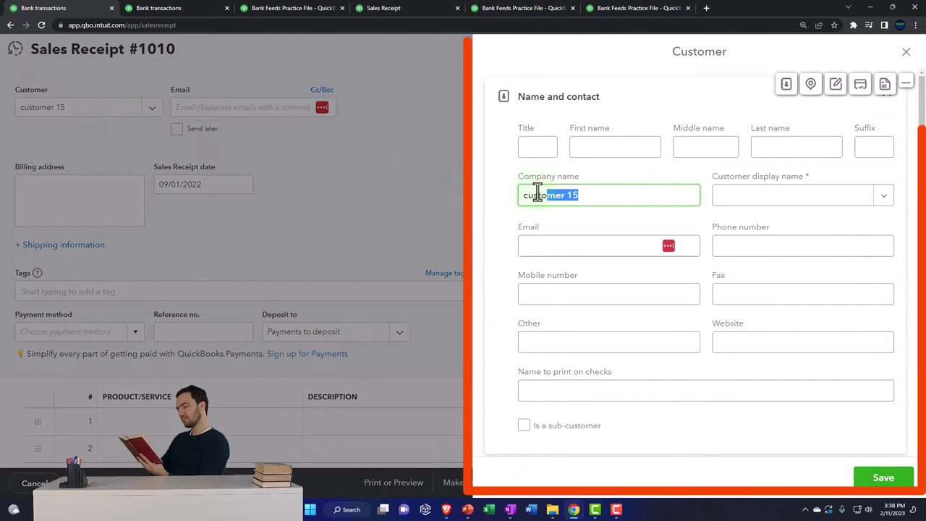
left_click(742, 203)
left_click(886, 478)
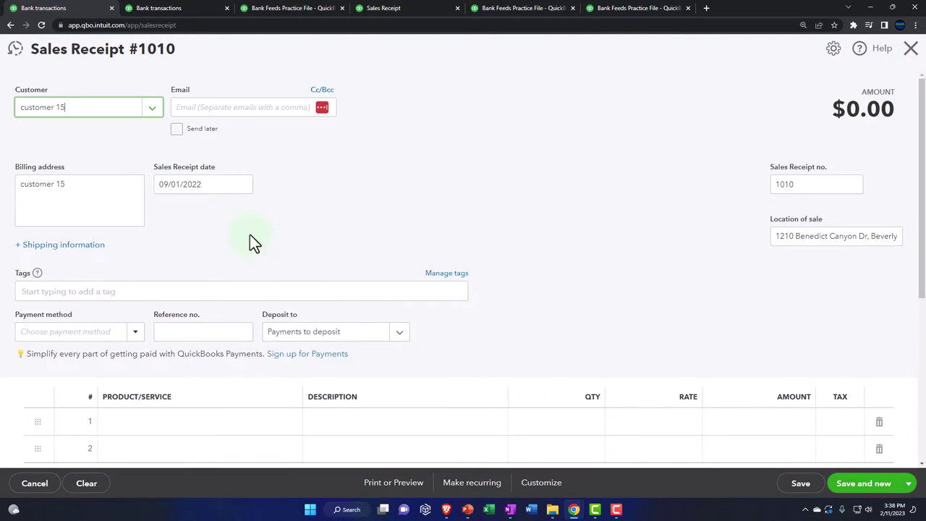
Step: Set the payment method to Cash and select Hours as the product on the receipt's first line
scroll(221, 190, "down", 2)
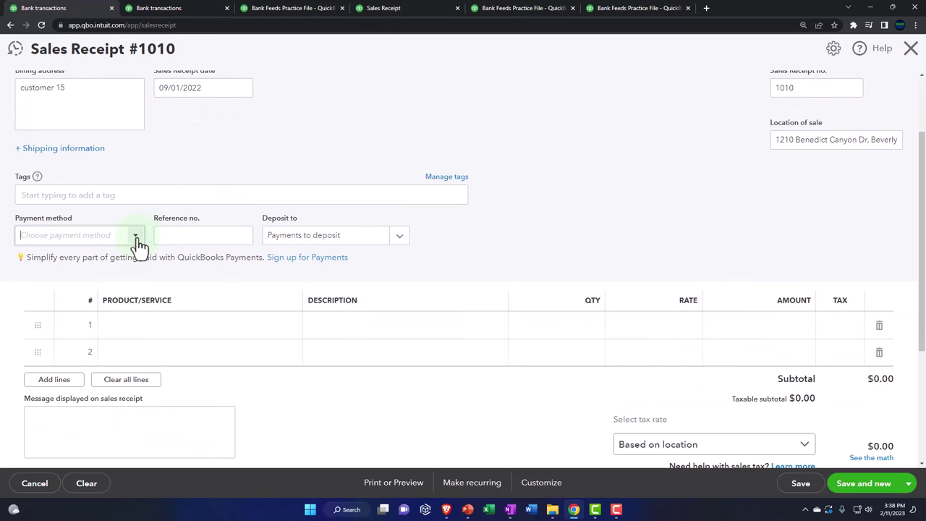
left_click(136, 238)
left_click(110, 278)
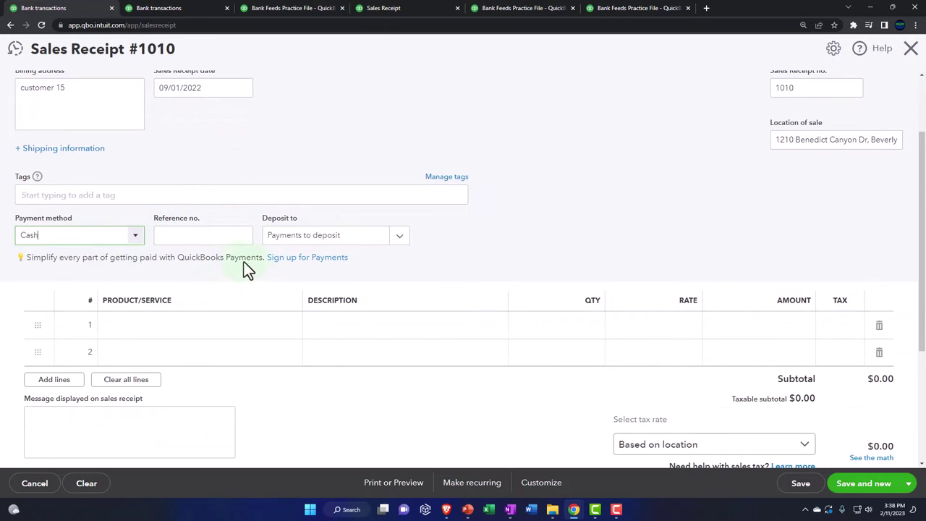
left_click(277, 327)
left_click(289, 326)
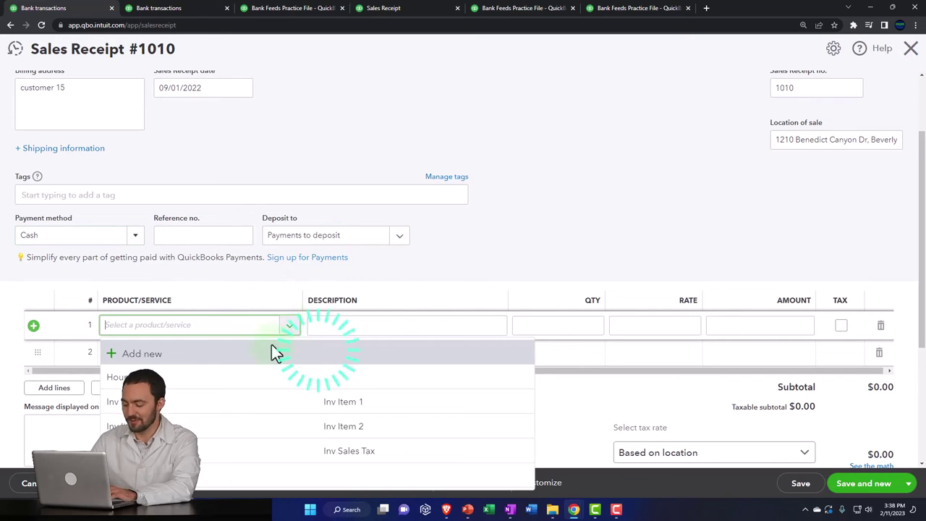
left_click(260, 384)
Step: Check the Skillshare deposit's amount in the bank transactions, and set the Hours line's rate to 15.25
left_click(665, 322)
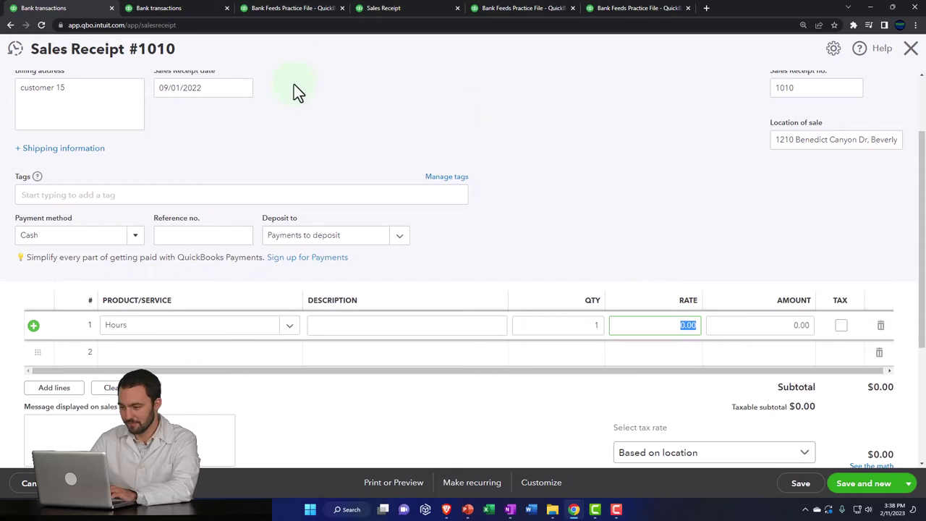
left_click(186, 8)
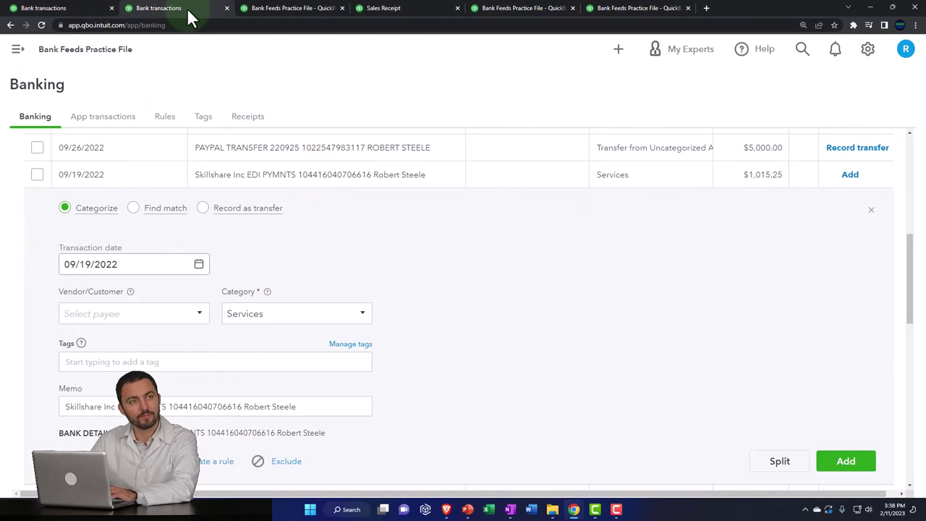
left_click(76, 7)
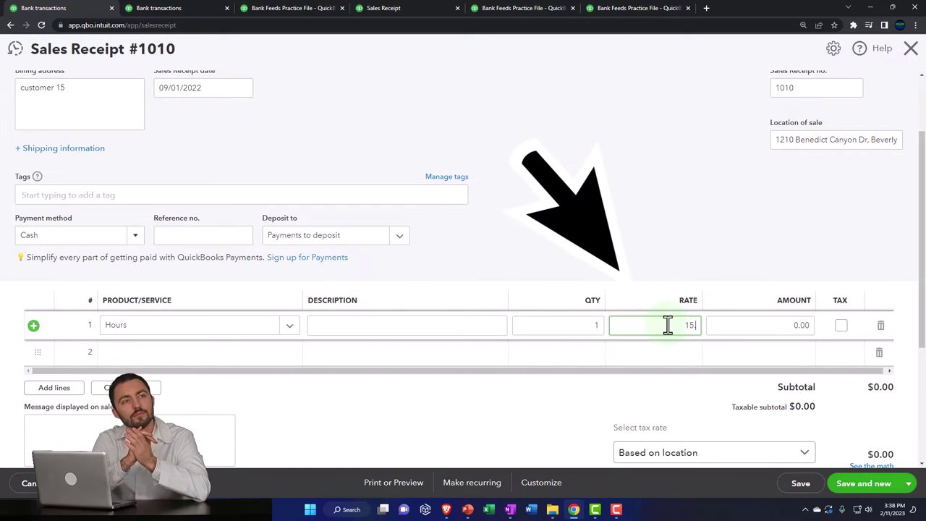
type(".25")
left_click(486, 180)
Step: Recheck the Skillshare deposit's amount in the bank transactions, and save and close customer 15's sales receipt
left_click(148, 8)
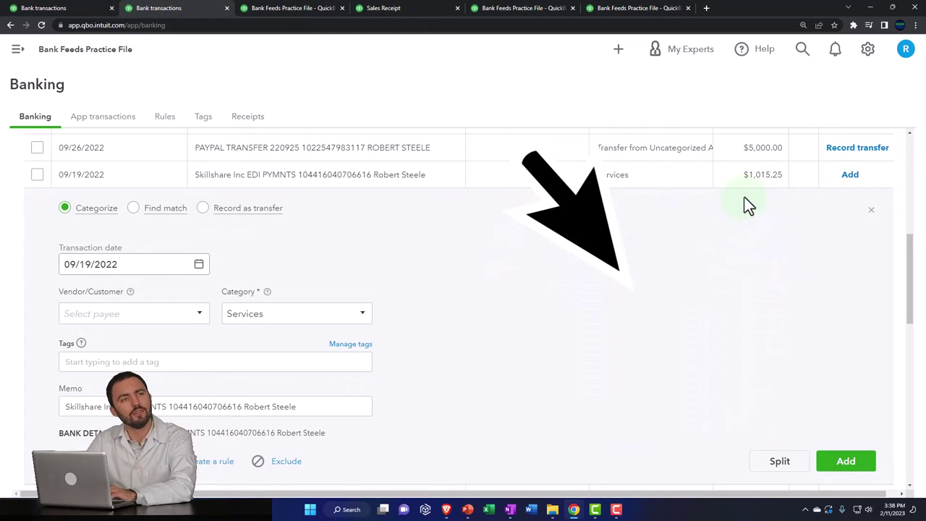
left_click(69, 8)
scroll(512, 370, "down", 1)
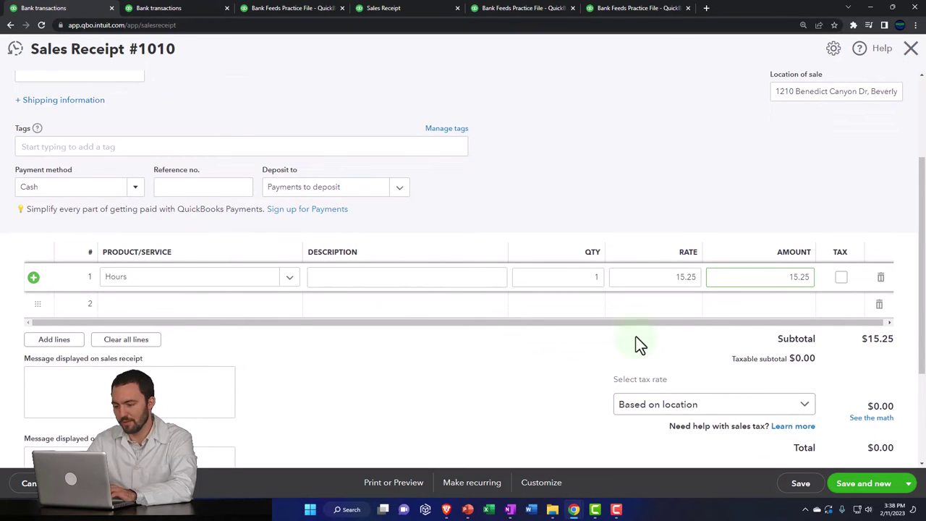
left_click(906, 483)
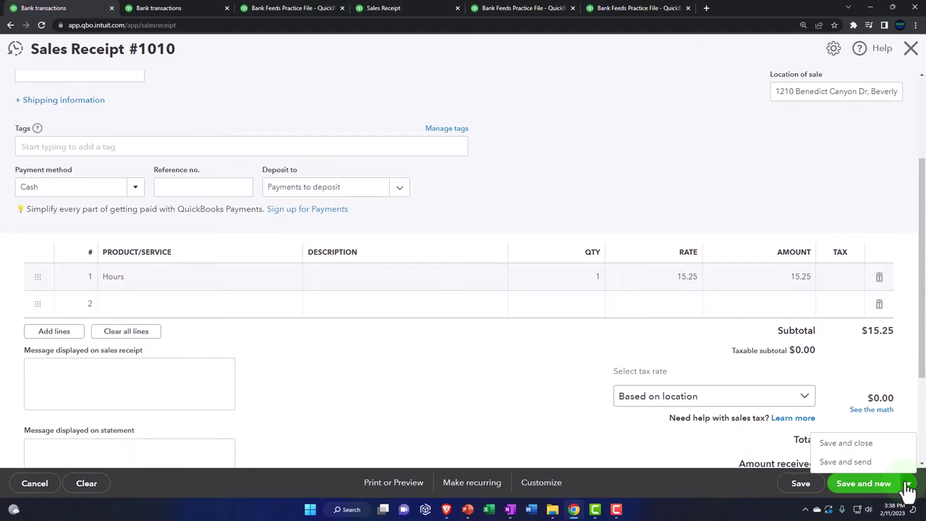
left_click(867, 447)
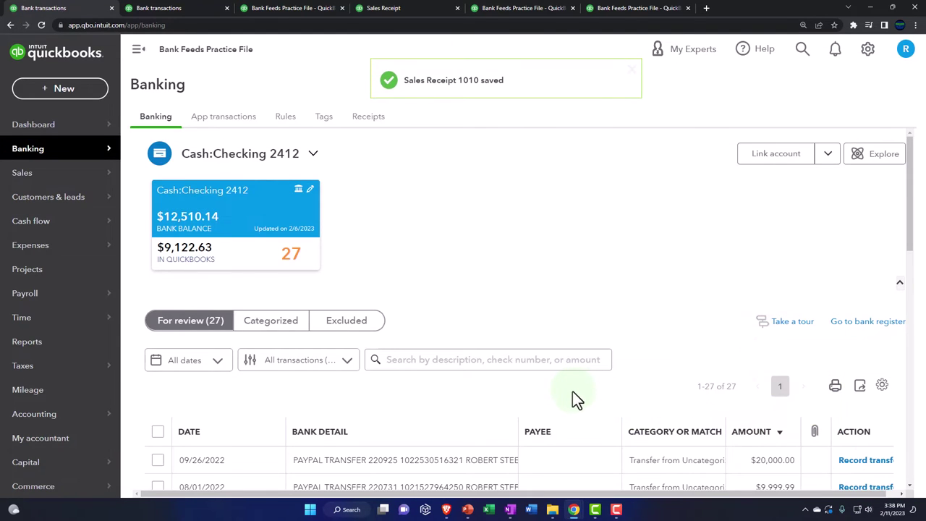
Step: Rerun the 2022 Balance Sheet report and examine the Checking 2412 and Payments to deposit balances
left_click(191, 15)
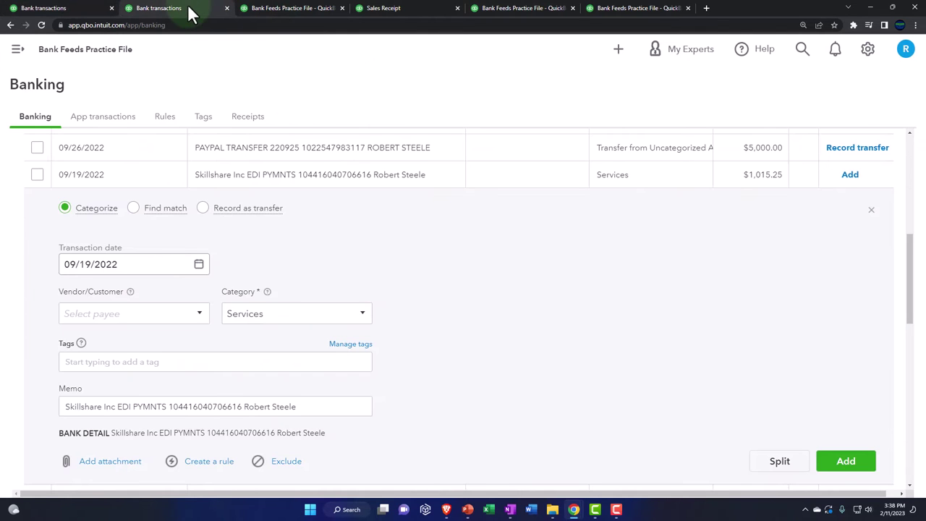
left_click(289, 8)
scroll(409, 253, "up", 4)
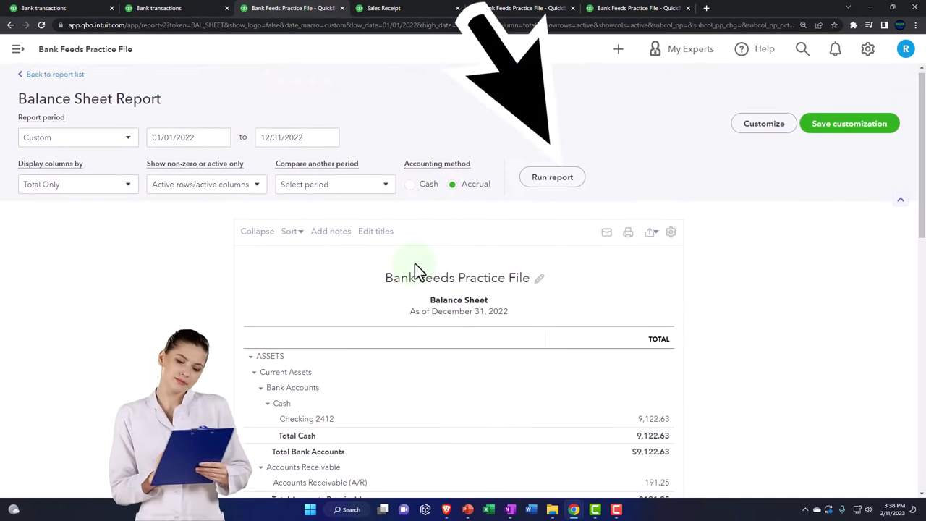
left_click(555, 183)
scroll(569, 324, "down", 2)
scroll(570, 324, "up", 4)
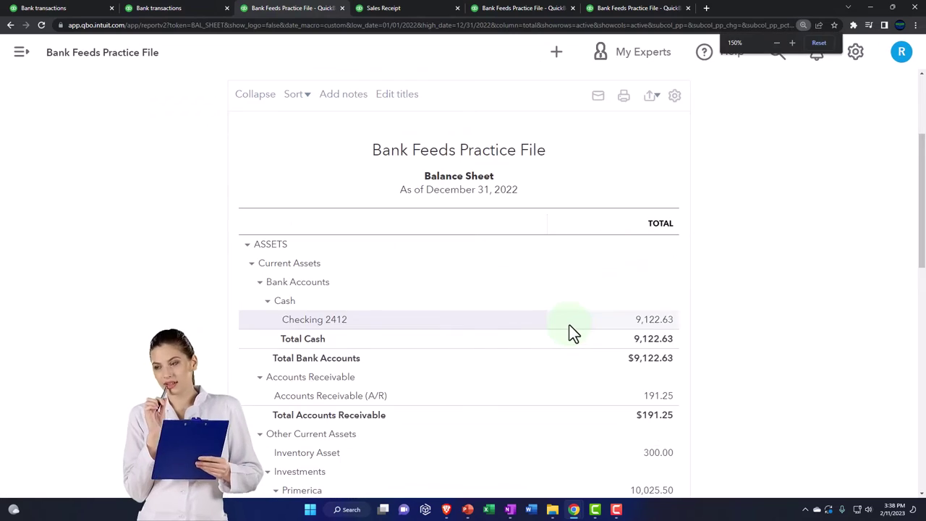
scroll(550, 315, "down", 1)
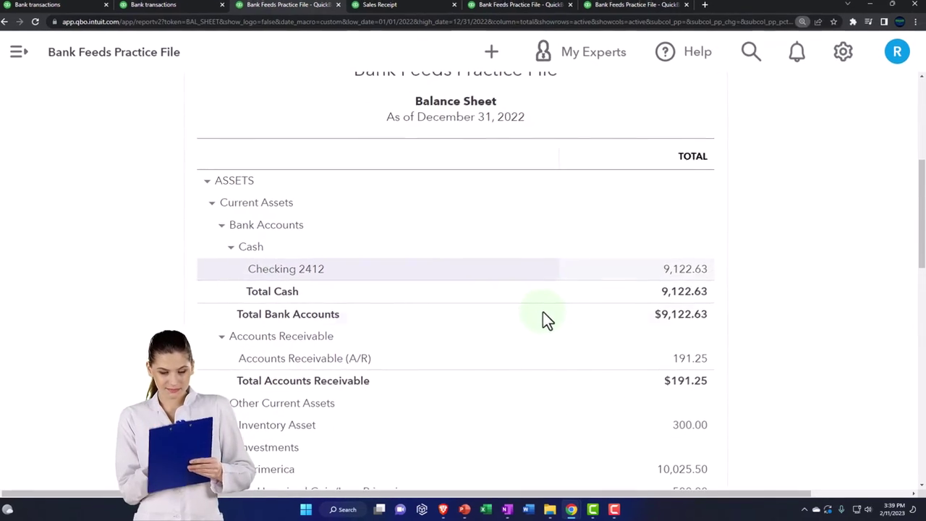
scroll(534, 311, "down", 3)
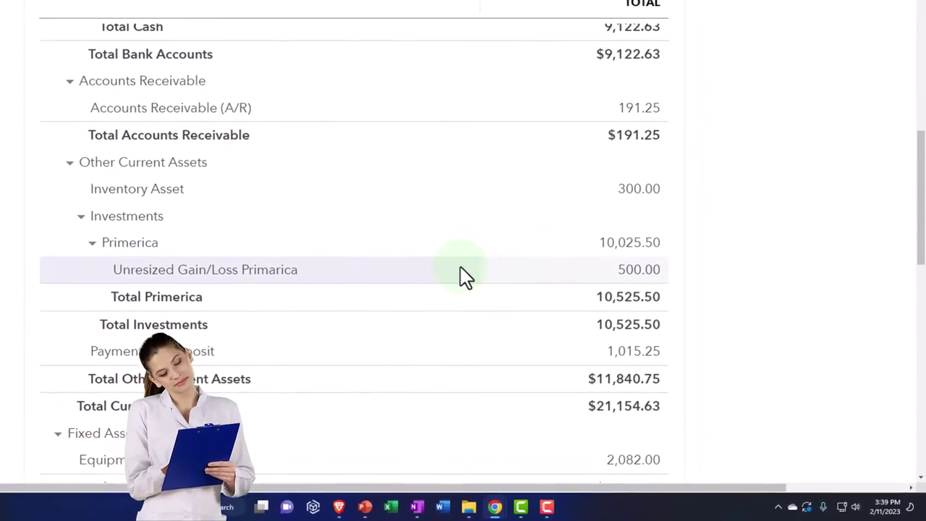
scroll(454, 271, "down", 1)
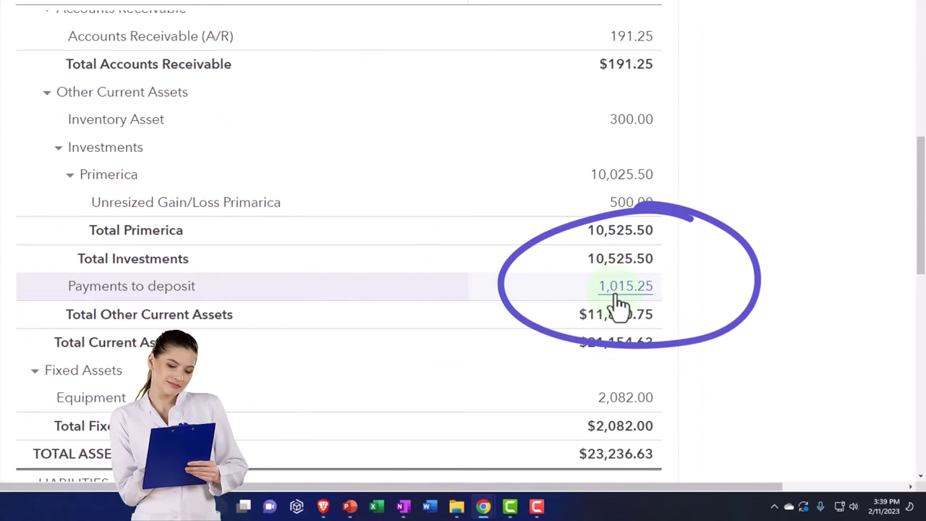
Step: Open the transactions behind the Payments to deposit balance, compare them with the Skillshare bank deposit, and return to the Balance Sheet
left_click(618, 289)
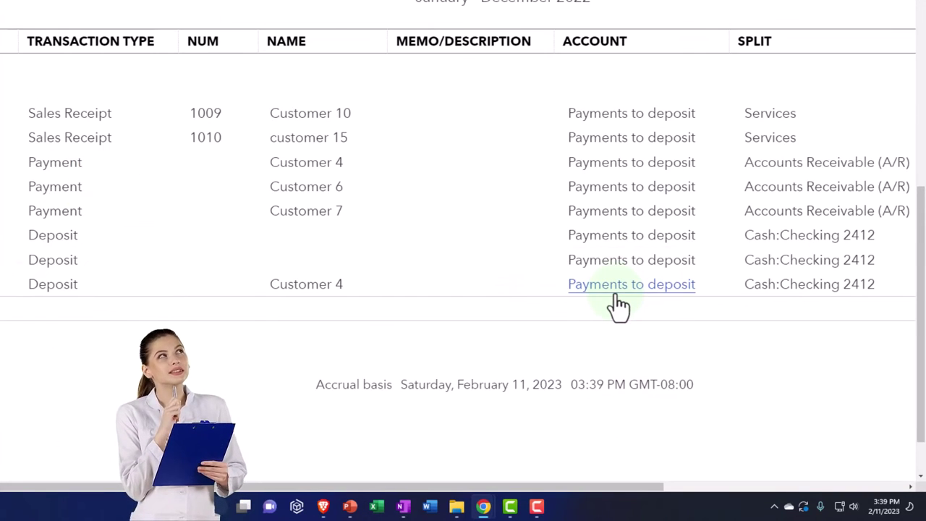
key("ctrl+minus")
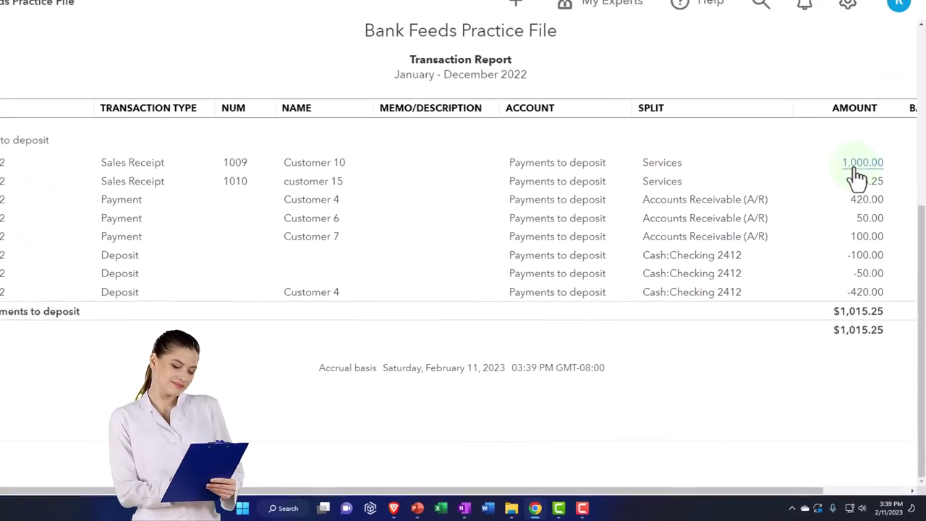
left_click(172, 8)
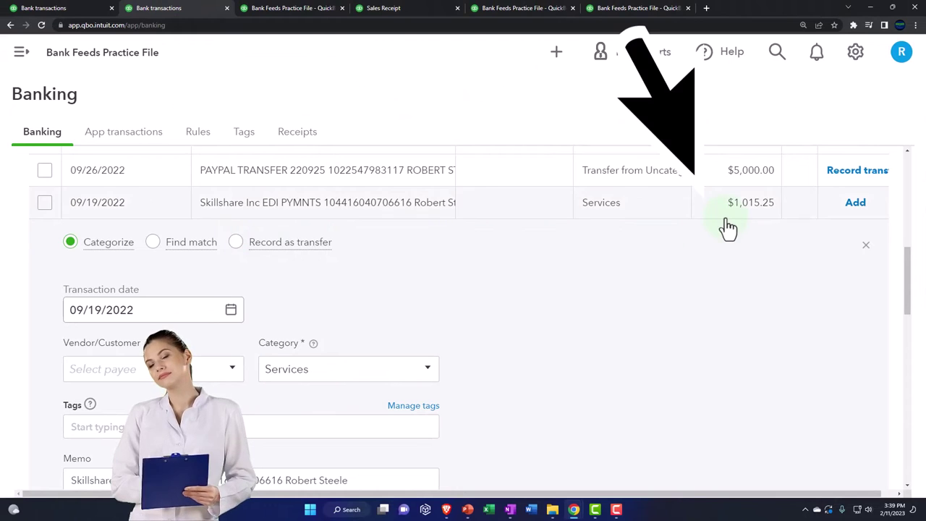
left_click(306, 9)
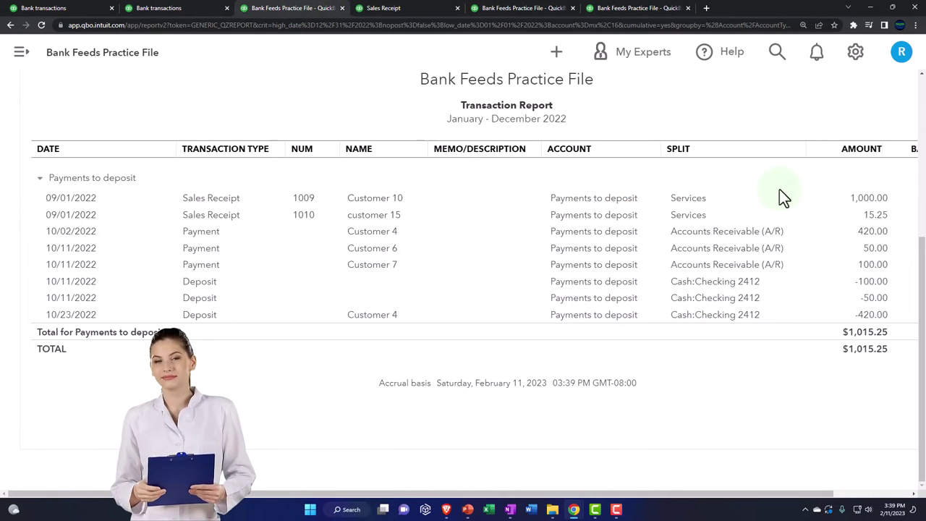
scroll(139, 363, "up", 4)
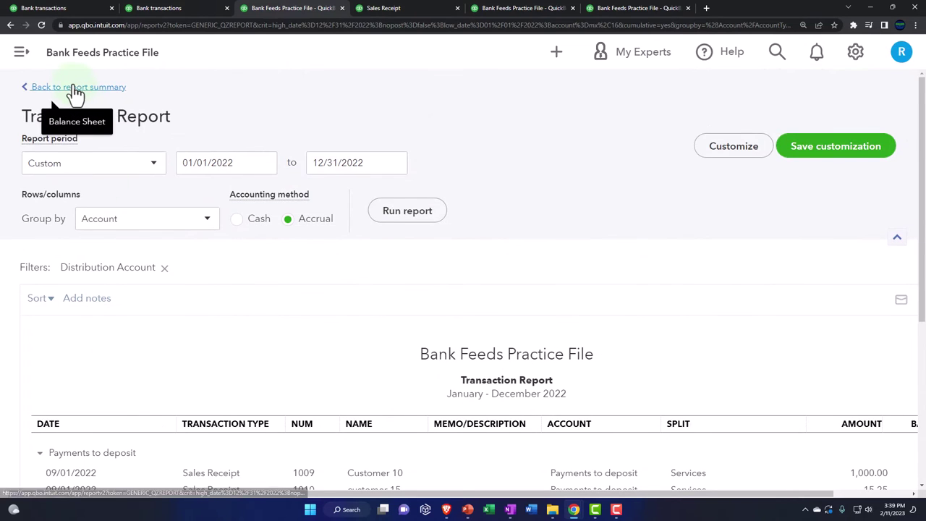
left_click(73, 87)
scroll(366, 278, "down", 8)
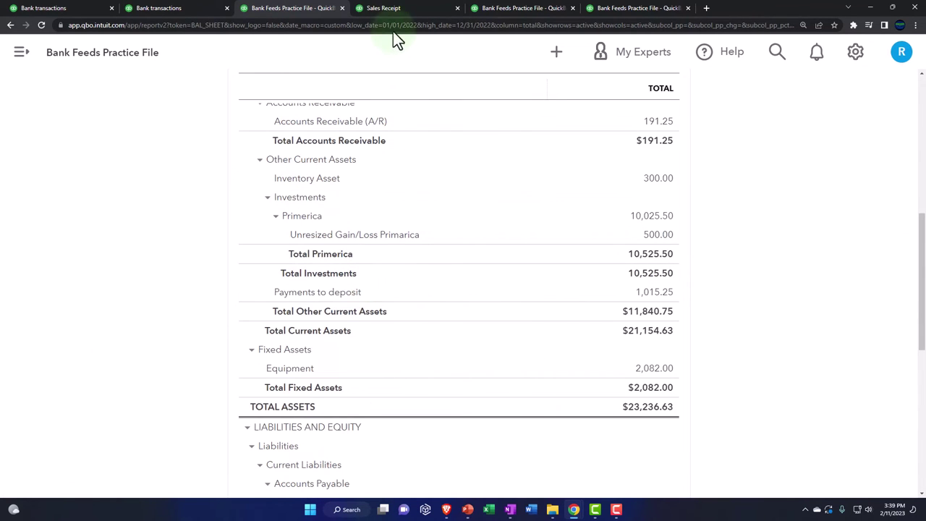
Step: Return from the Services transaction detail to the Profit and Loss report and examine the Services income line
scroll(141, 181, "up", 2)
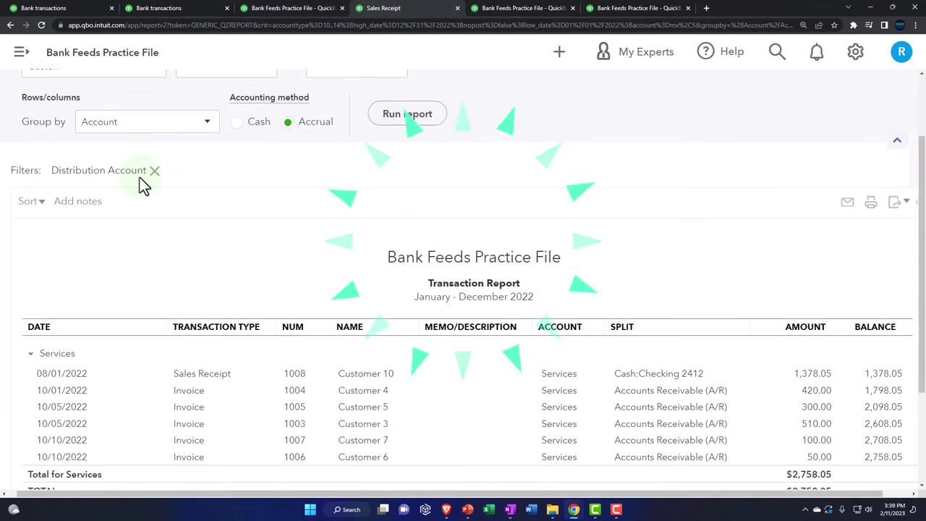
left_click(94, 86)
scroll(197, 271, "down", 3)
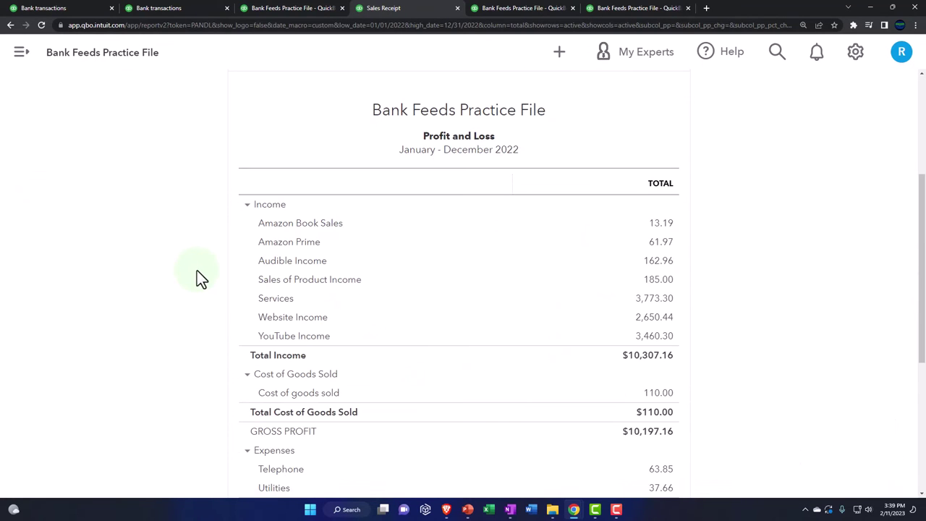
scroll(404, 281, "up", 2)
scroll(672, 340, "down", 2)
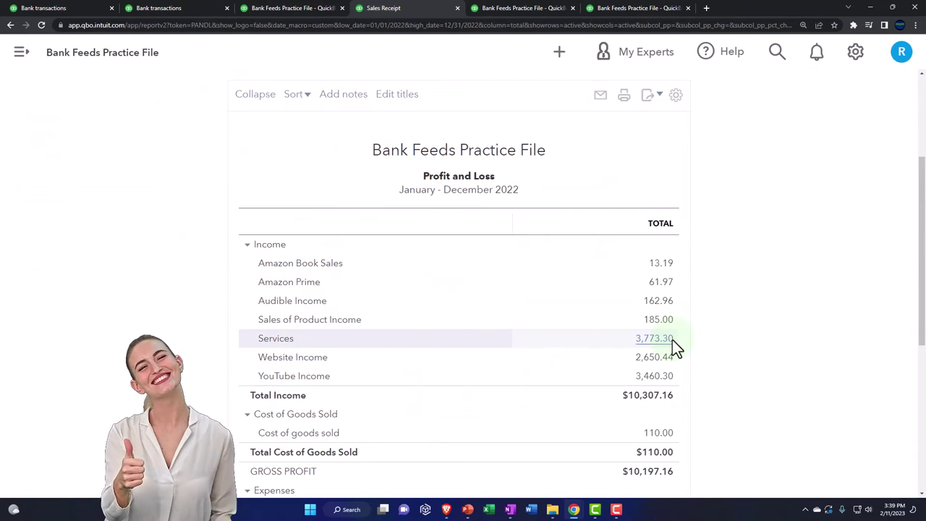
key("ctrl+plus")
scroll(681, 378, "down", 1)
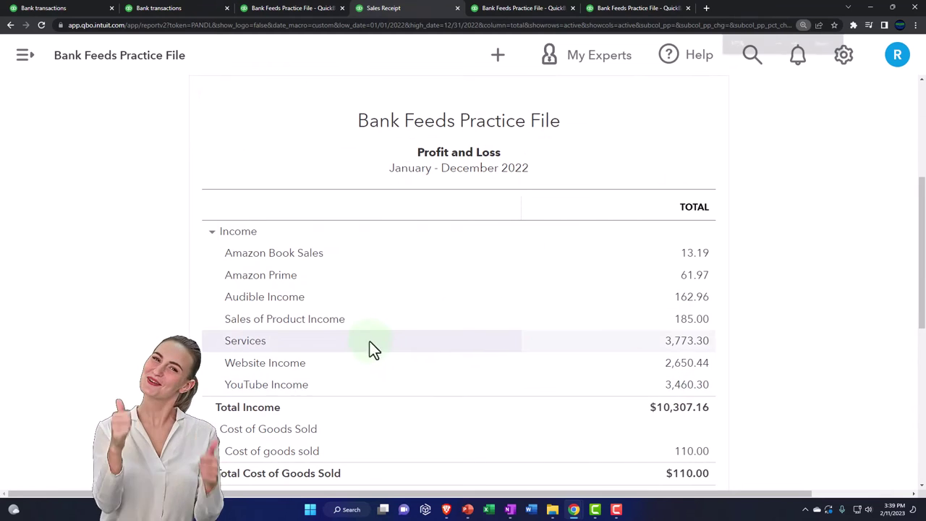
Step: Open the transactions behind Services income, examine sales receipts 1009 and 1010, and return to the Profit and Loss report
left_click(675, 341)
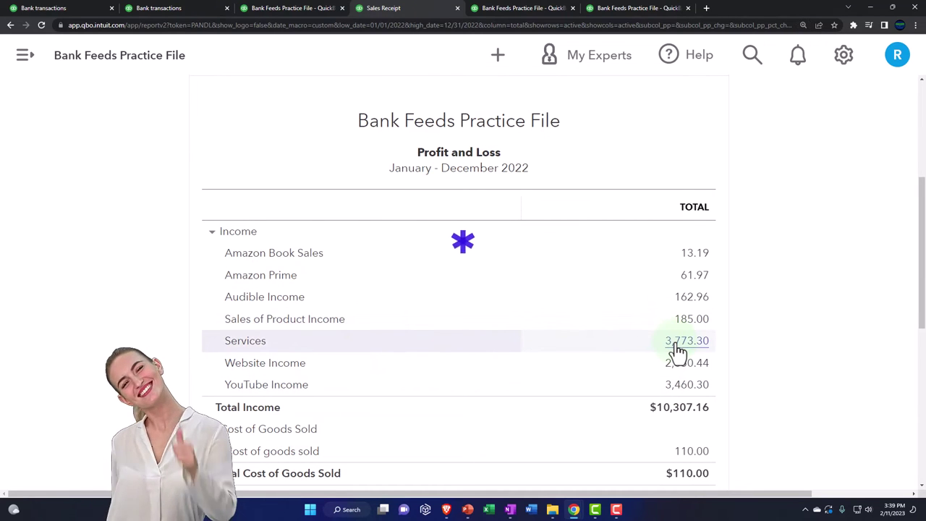
key("ctrl+minus")
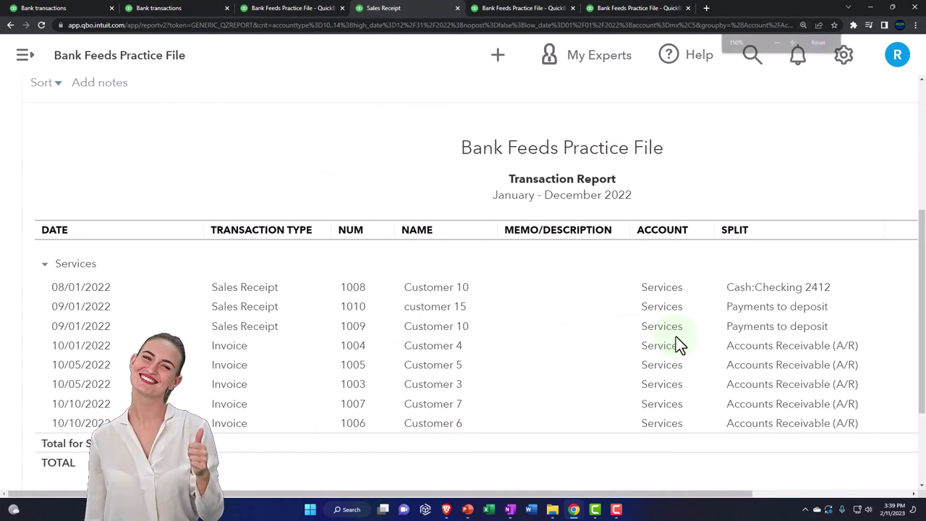
key("ctrl+minus")
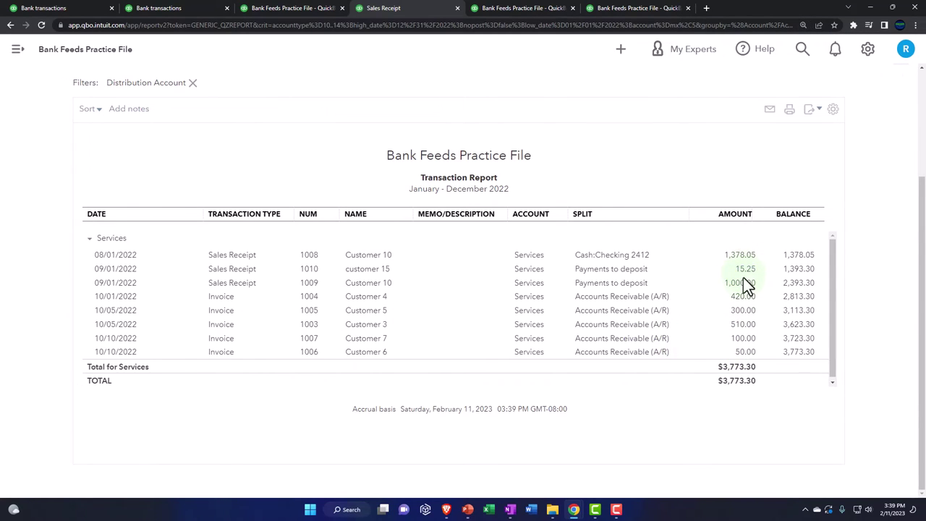
scroll(111, 358, "up", 3)
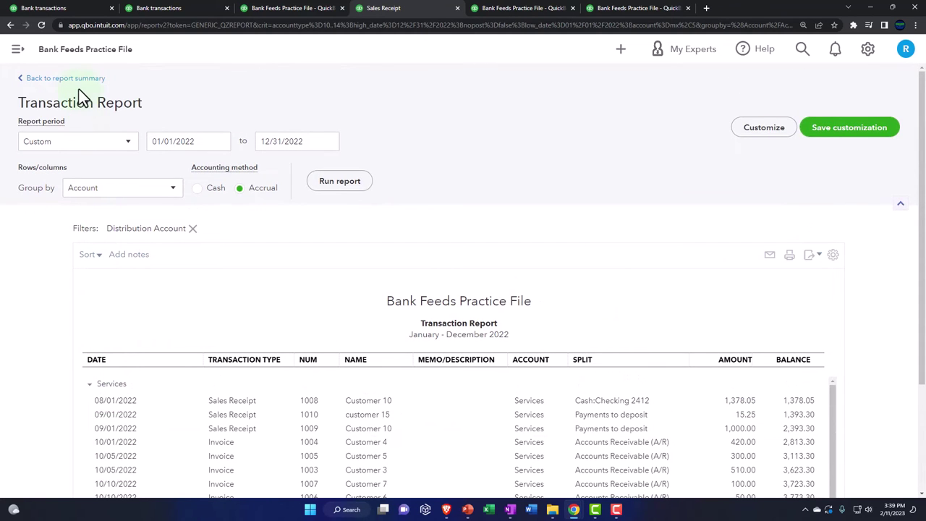
left_click(75, 80)
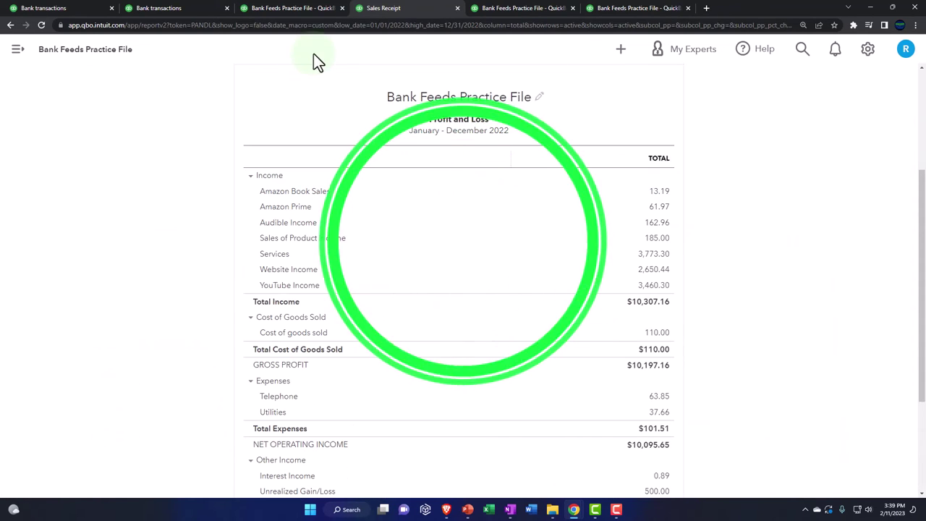
Step: Compare the Payments to deposit and Checking 2412 balances on the Balance Sheet
left_click(301, 10)
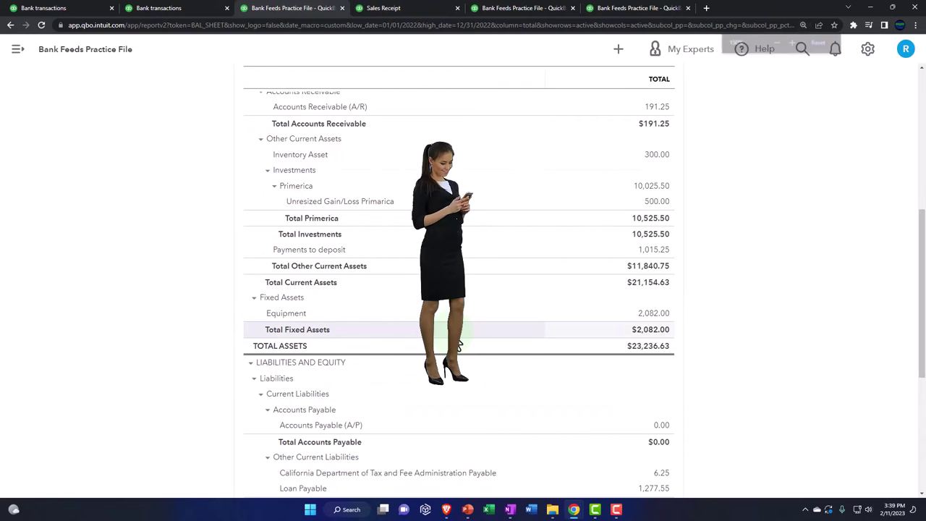
key("ctrl+plus")
key("ctrl+plus")
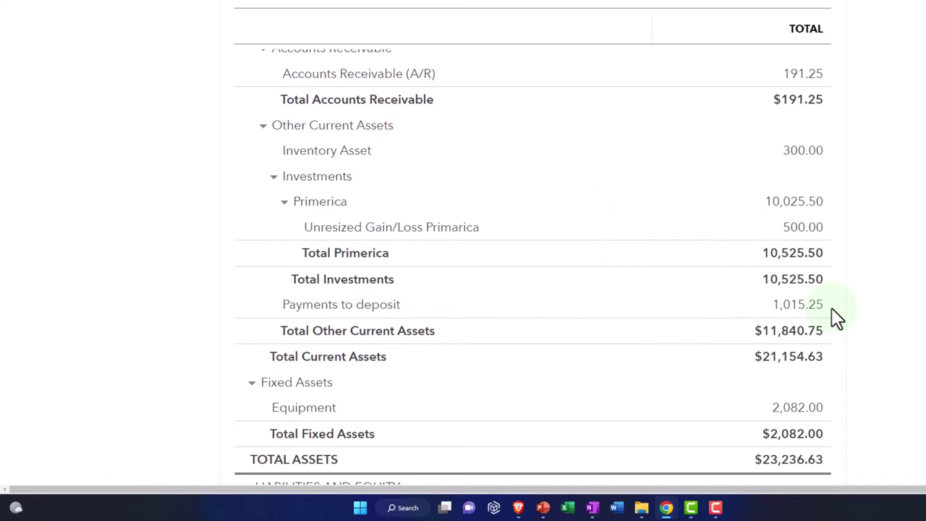
scroll(826, 306, "up", 3)
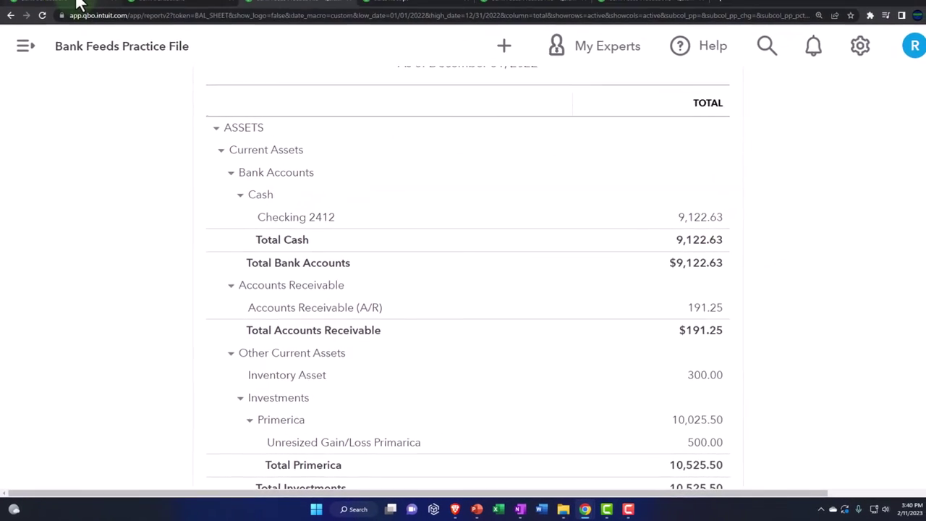
Step: Start a new bank deposit and include the Customer 10 and customer 15 sales receipts in it
left_click(77, 2)
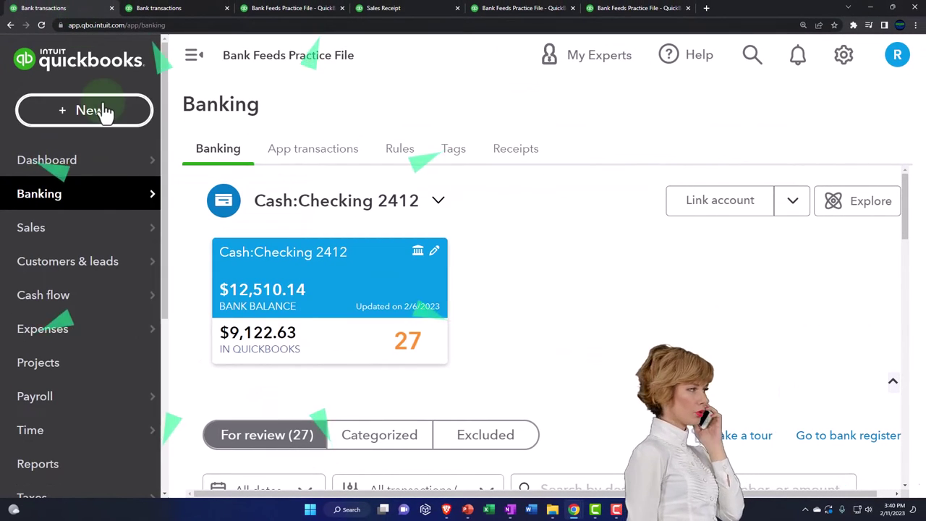
left_click(103, 112)
left_click(648, 222)
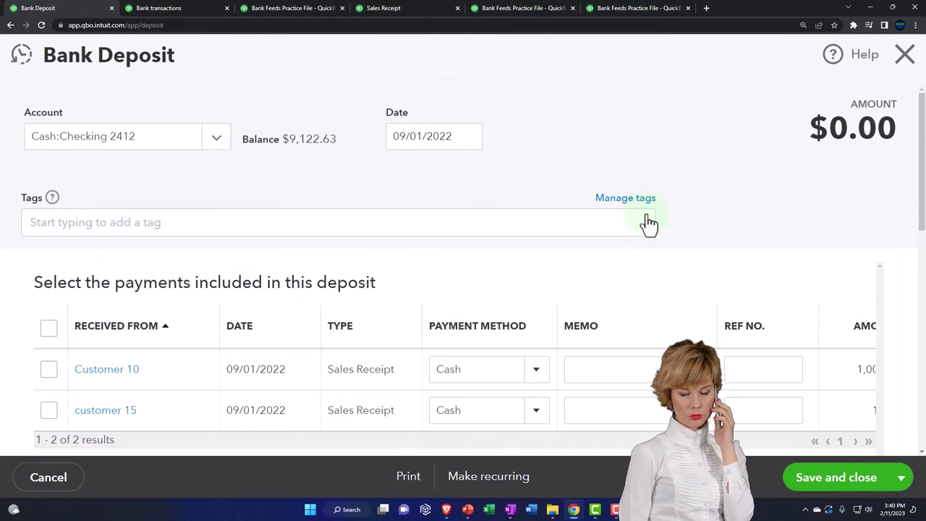
key("ctrl+plus")
key("ctrl+plus")
key("ctrl+plus")
key("ctrl+minus")
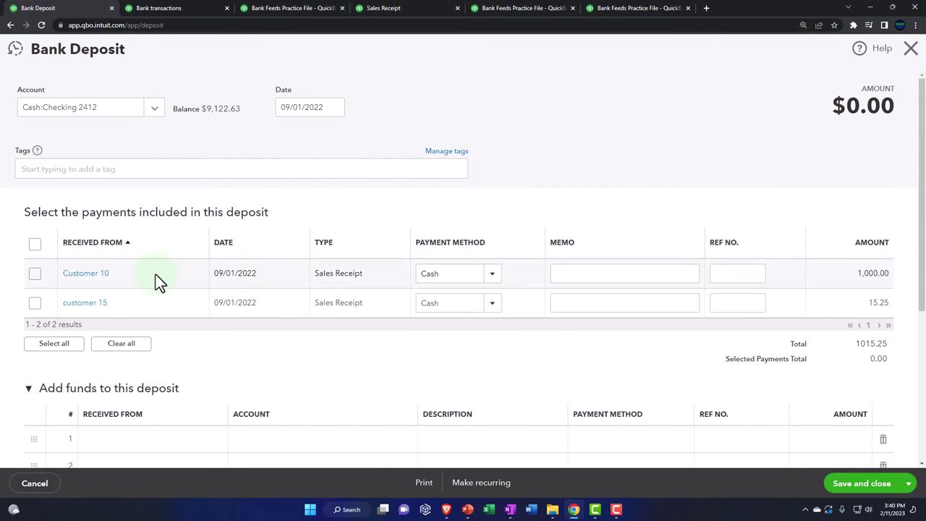
left_click(35, 273)
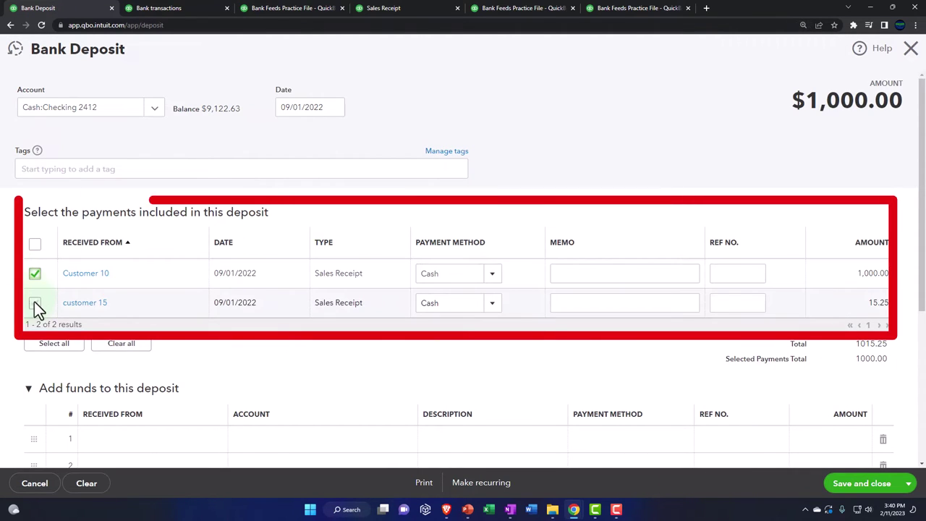
left_click(35, 303)
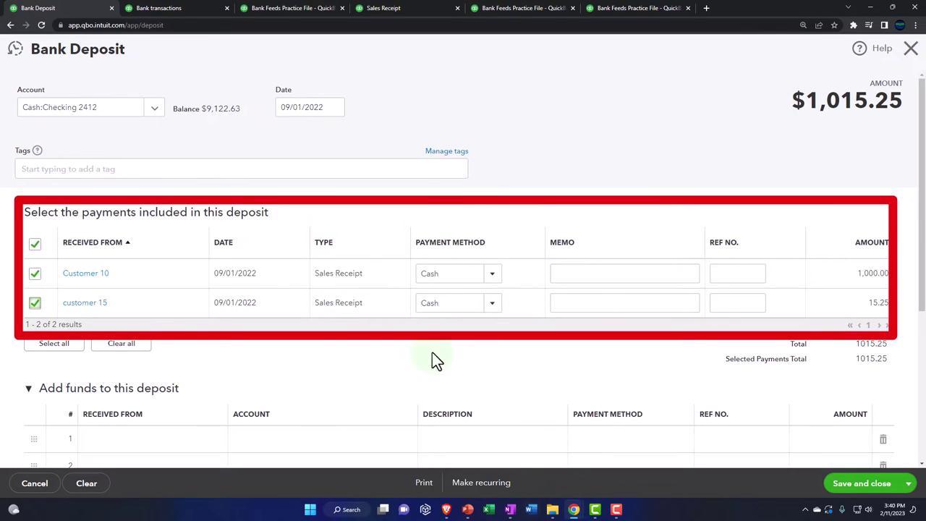
Step: Switch to OneNote to review the workflow diagram from sales receipts to recorded deposits, and return to the bank deposit form
left_click(510, 509)
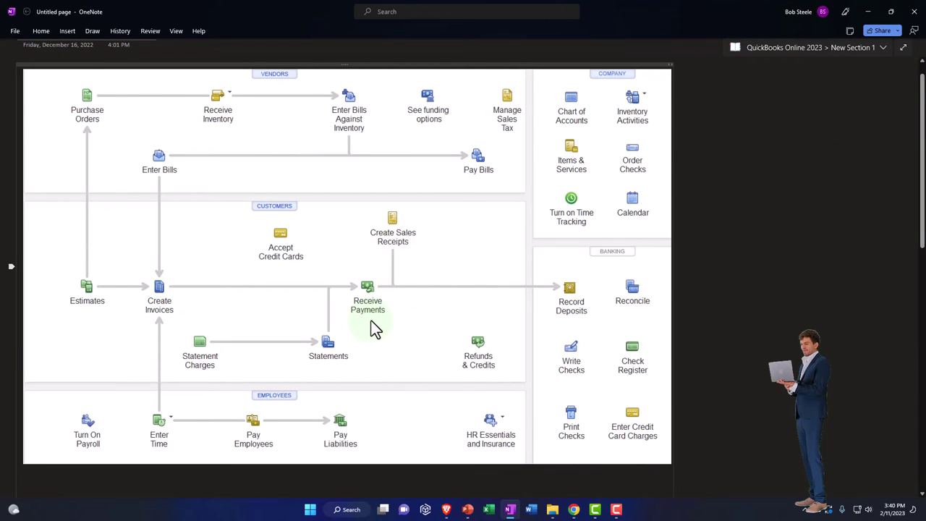
left_click(867, 12)
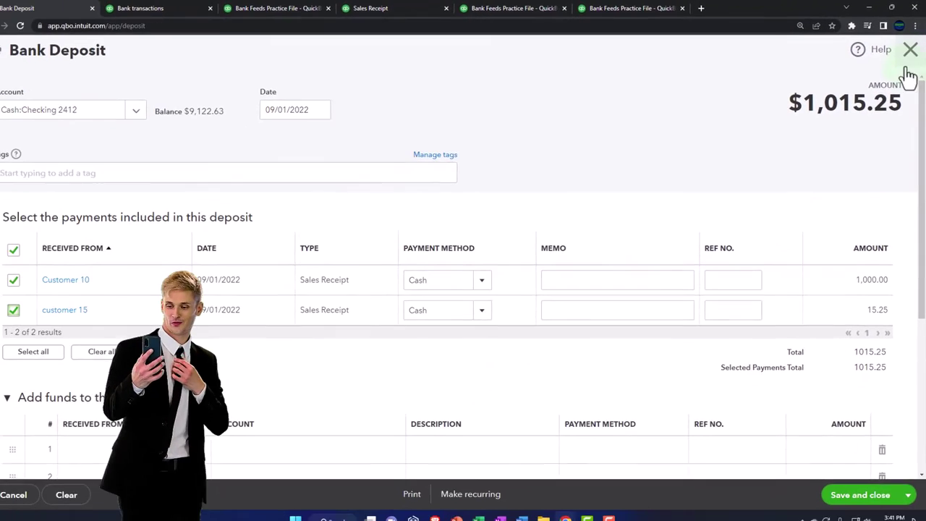
Step: Switch to OneNote to consult the workflow diagram again, return to QuickBooks, and reload the Checking 2412 bank feed
key("alt+Tab")
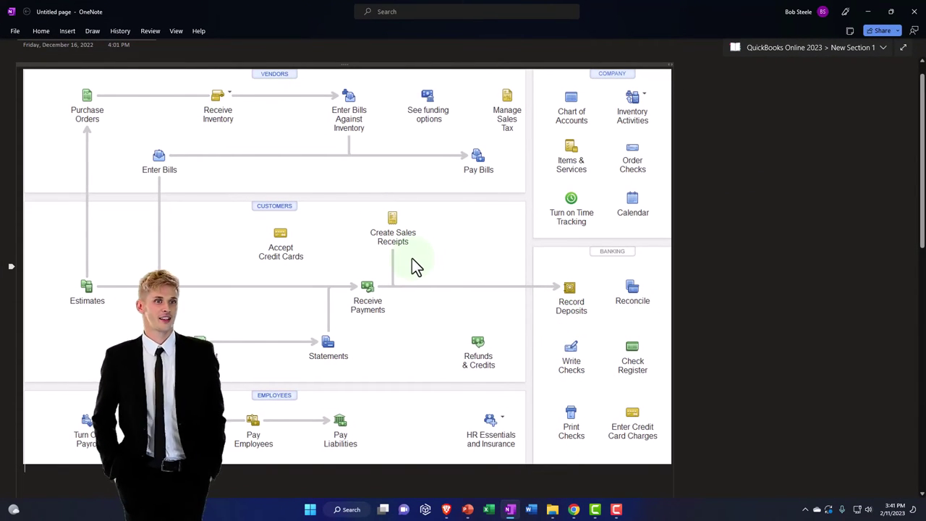
left_click(868, 11)
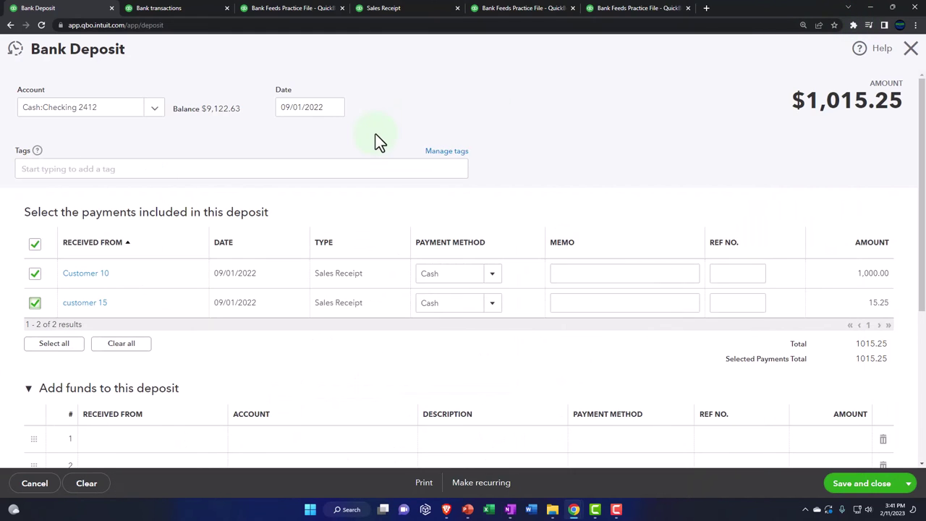
left_click(182, 7)
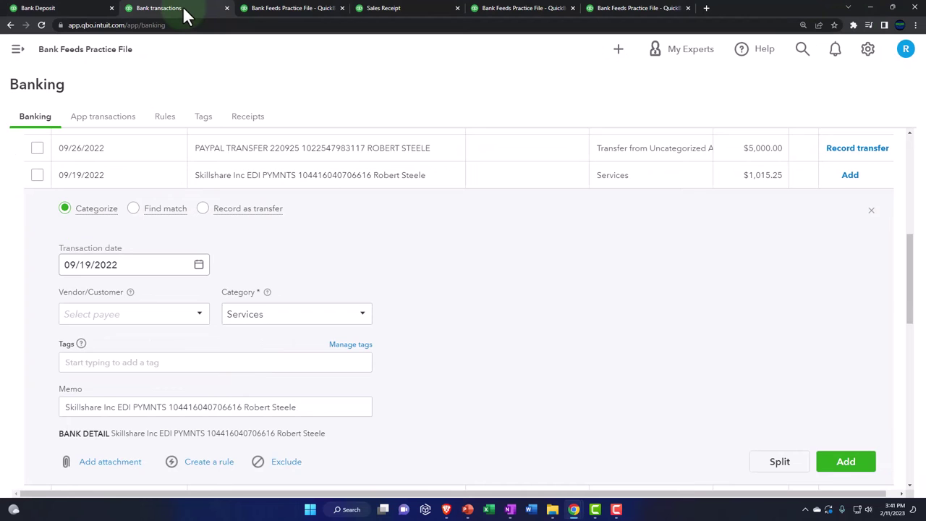
scroll(286, 250, "up", 6)
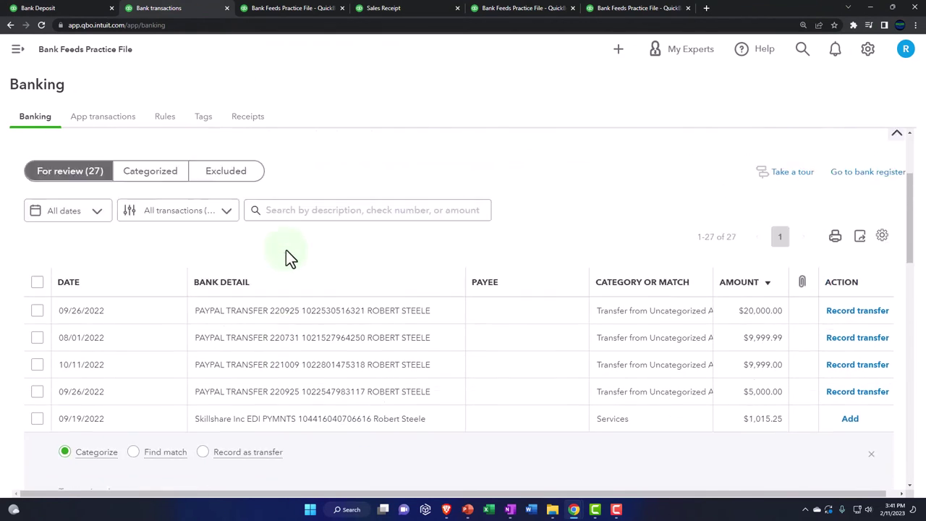
left_click(41, 26)
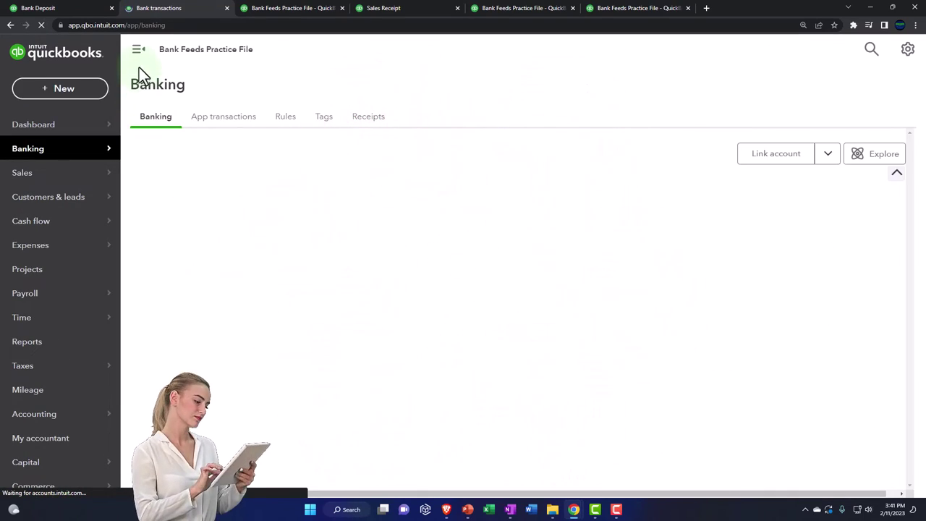
left_click(137, 58)
scroll(253, 250, "down", 2)
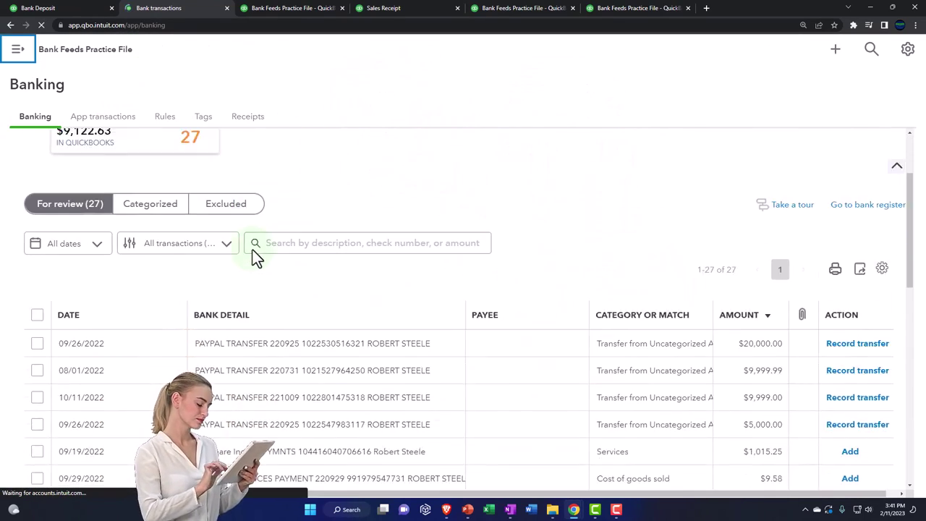
scroll(253, 250, "down", 1)
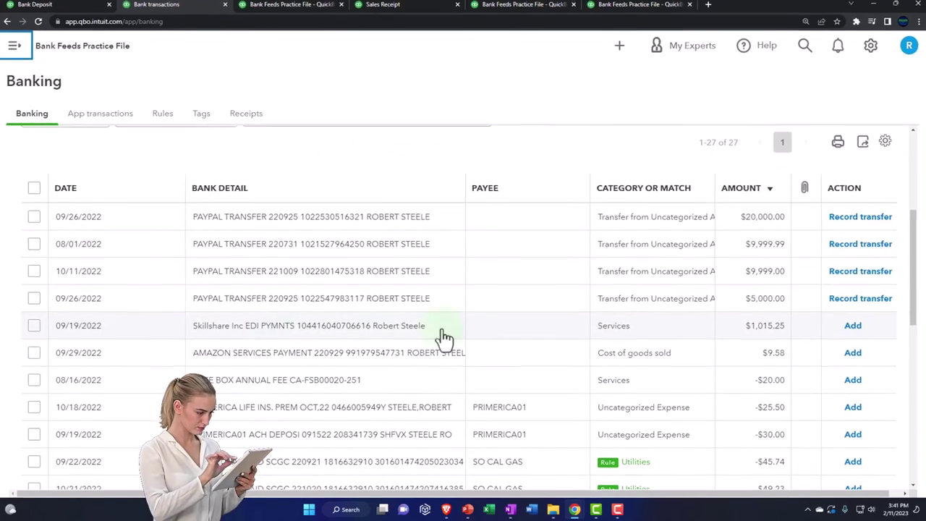
Step: Open the 09/19/2022 Skillshare bank line for $1,015.25, examine the suggested sales receipt matches, and leave without saving
left_click(783, 318)
scroll(782, 318, "down", 3)
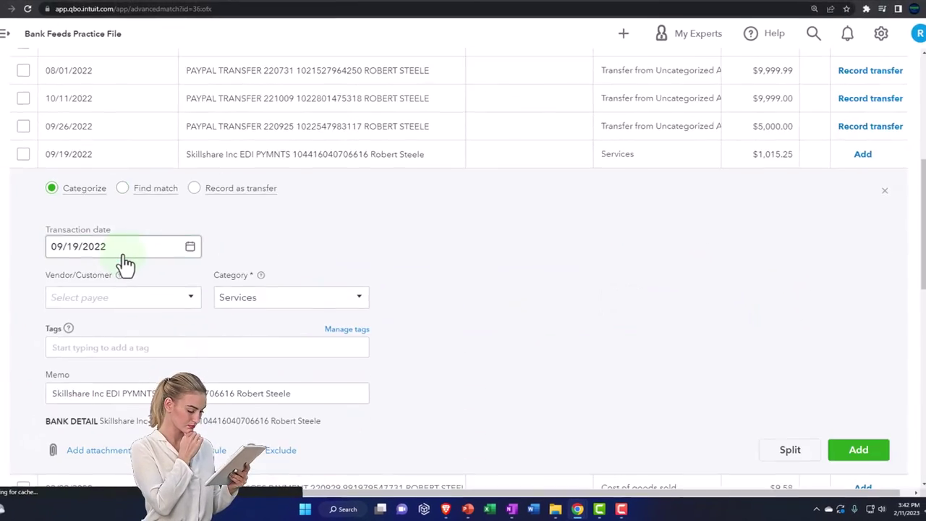
left_click(107, 244)
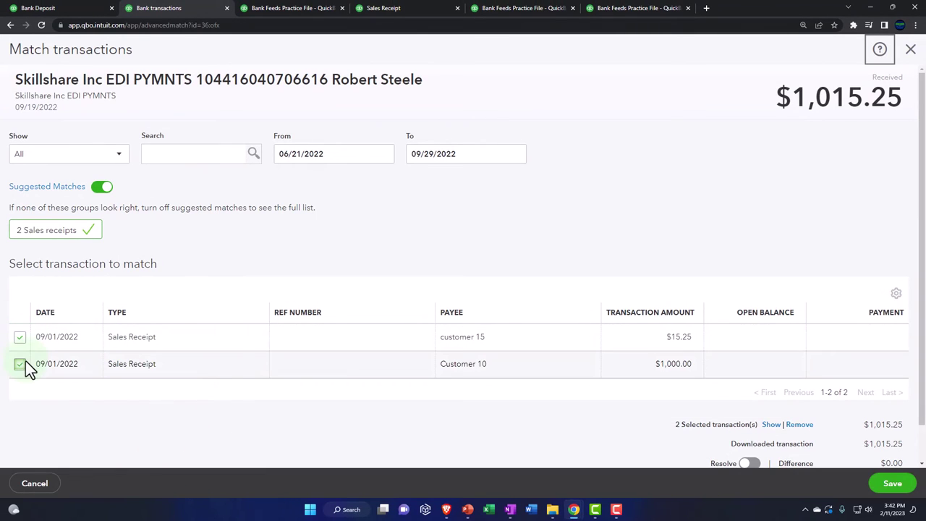
scroll(470, 391, "down", 1)
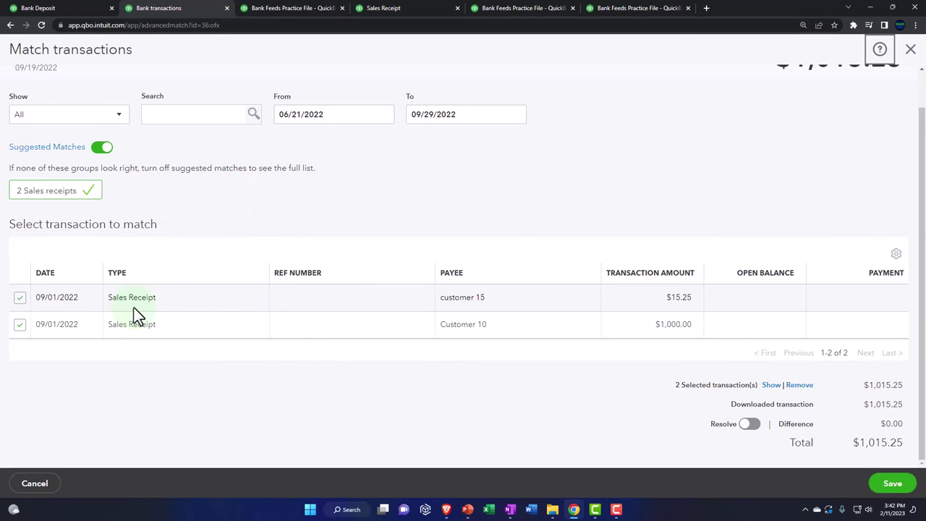
left_click(910, 51)
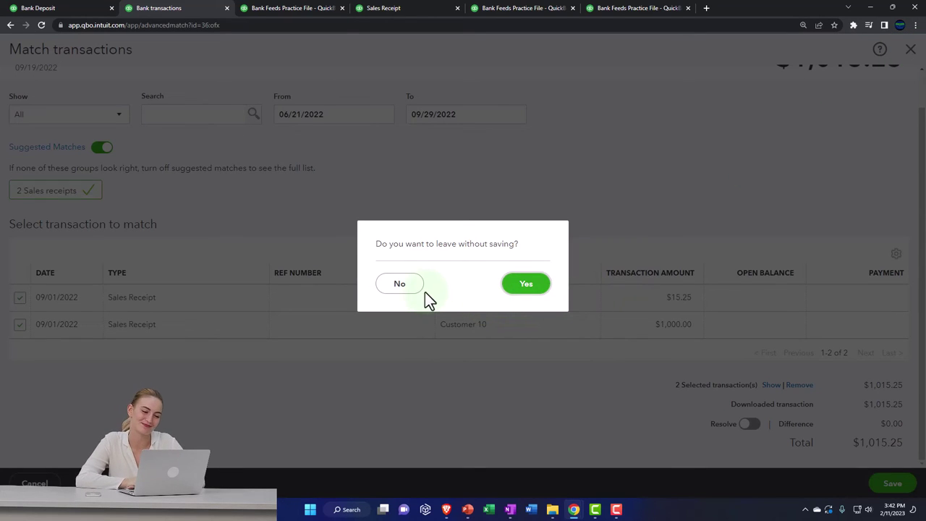
left_click(516, 295)
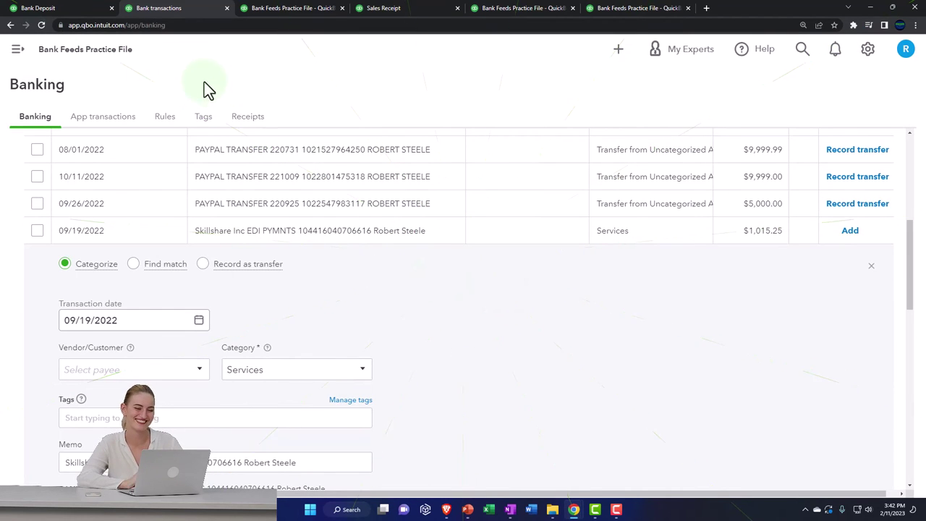
Step: Save and close the bank deposit combining the Customer 10 and customer 15 sales receipts
left_click(83, 9)
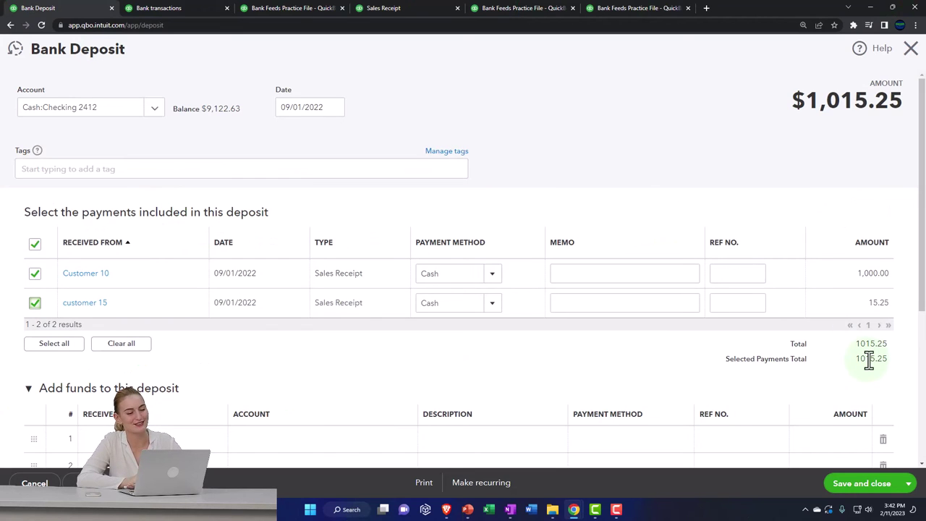
scroll(868, 362, "down", 1)
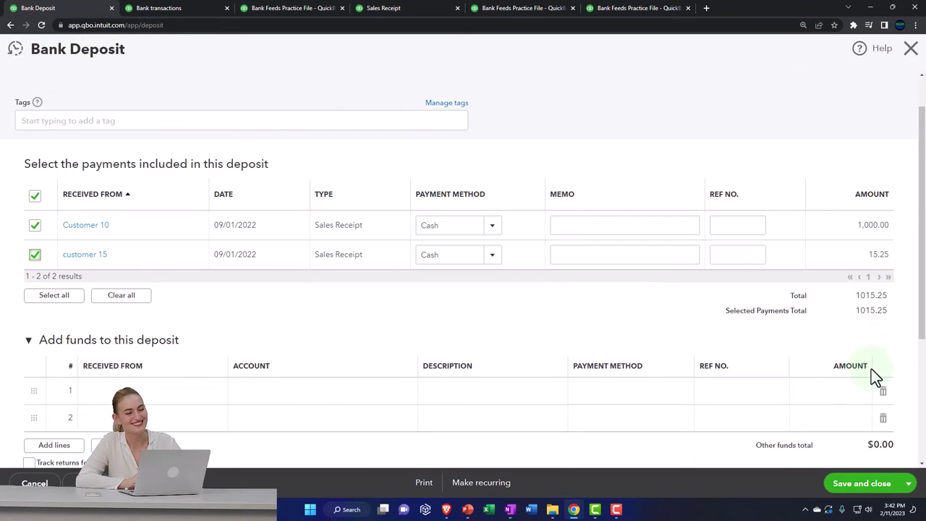
left_click(861, 483)
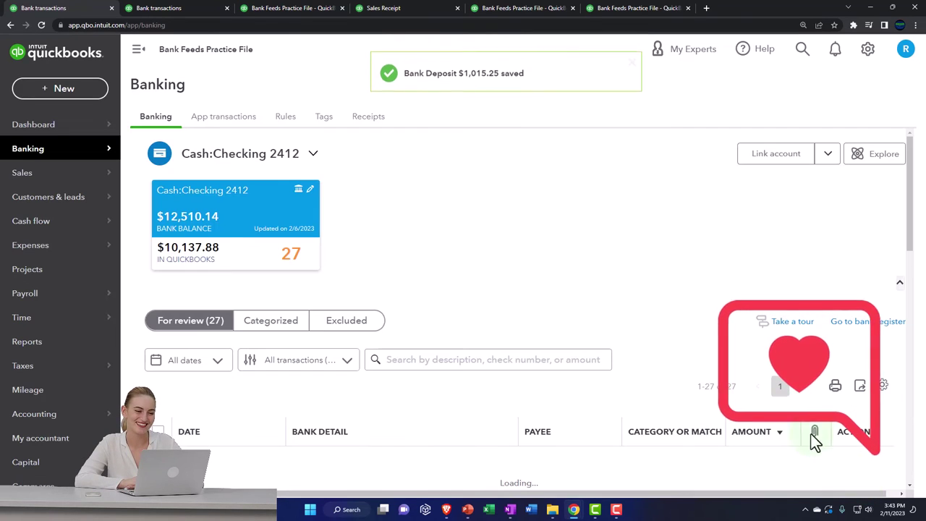
Step: On the Balance Sheet, examine the transactions behind Checking 2412 and Payments to deposit, and return to the report
left_click(307, 9)
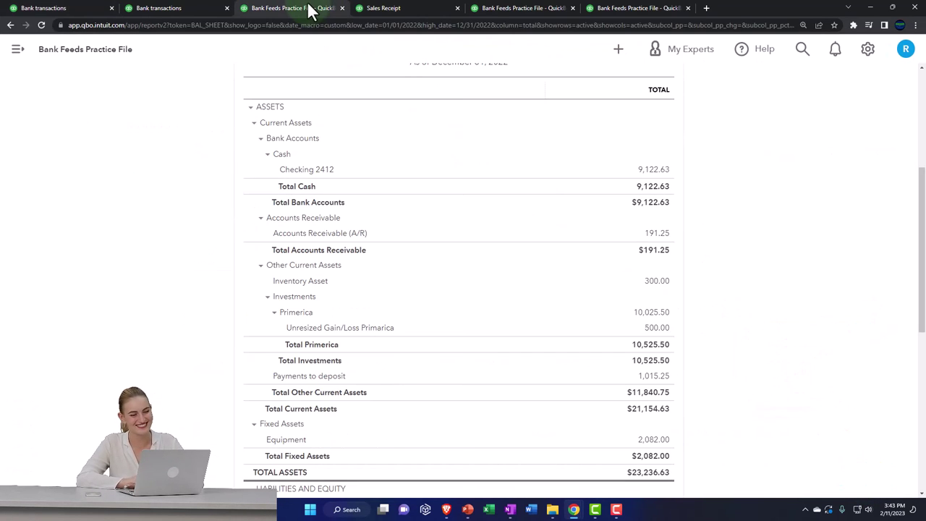
left_click(655, 170)
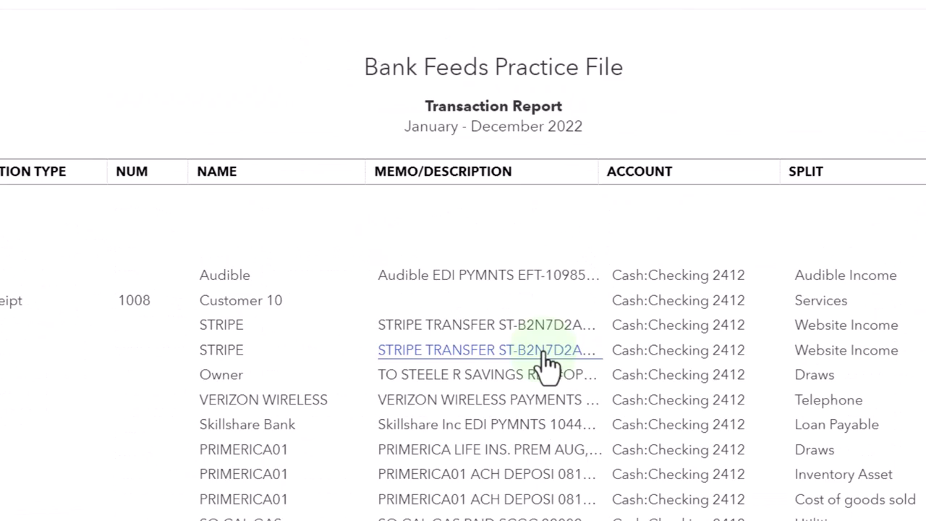
scroll(544, 361, "down", 3)
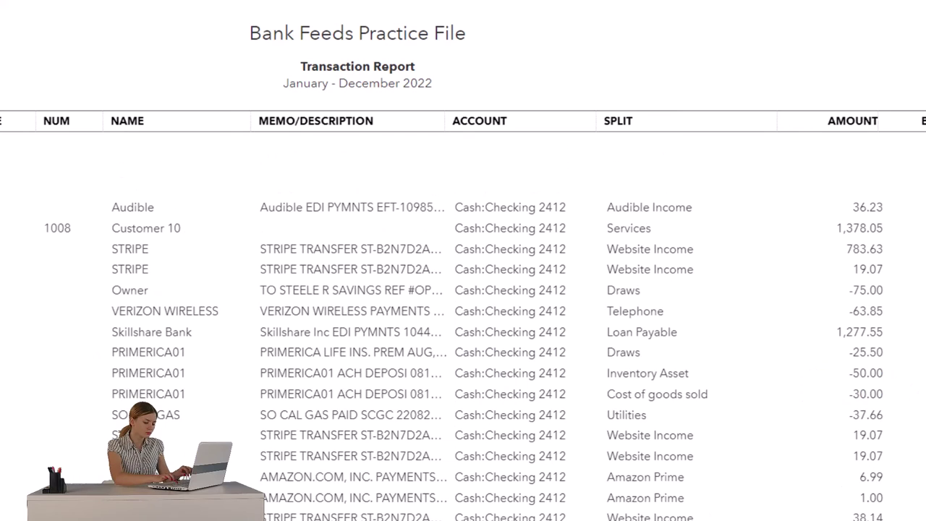
scroll(463, 290, "up", 3)
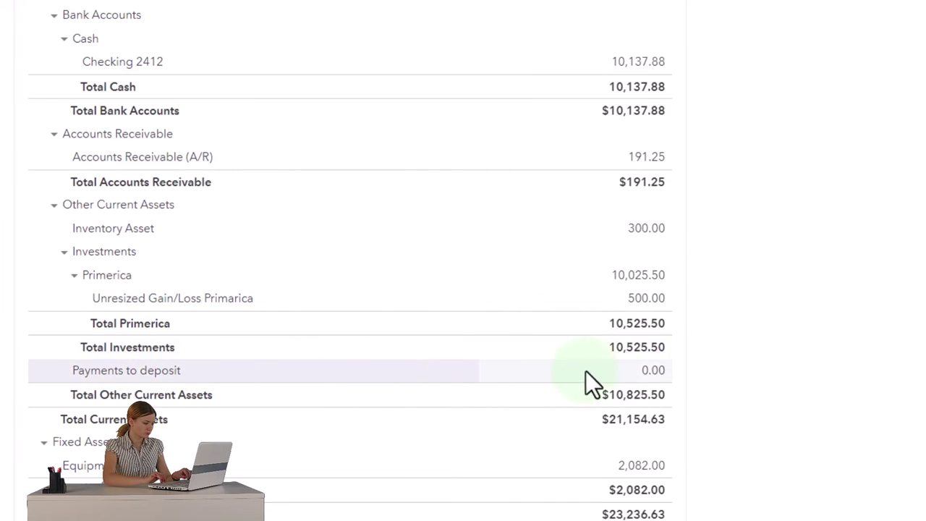
left_click(655, 372)
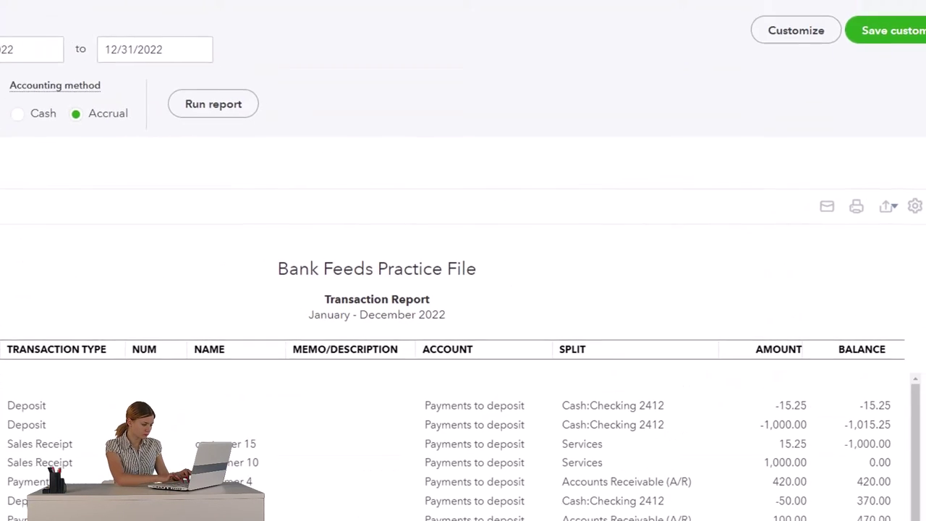
left_click(56, 79)
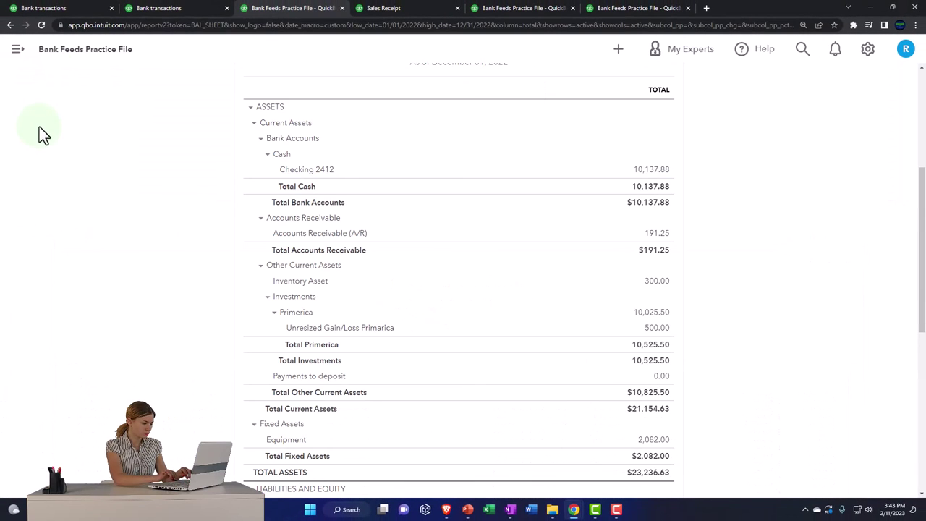
Step: Reload the Checking 2412 bank feed and locate the suggested deposit match for the $1,015.25 Skillshare line
left_click(159, 9)
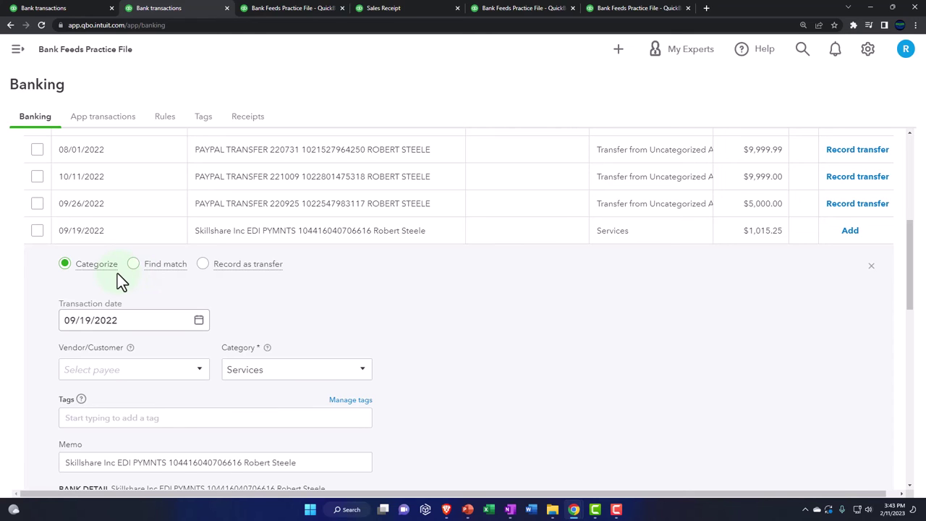
left_click(687, 244)
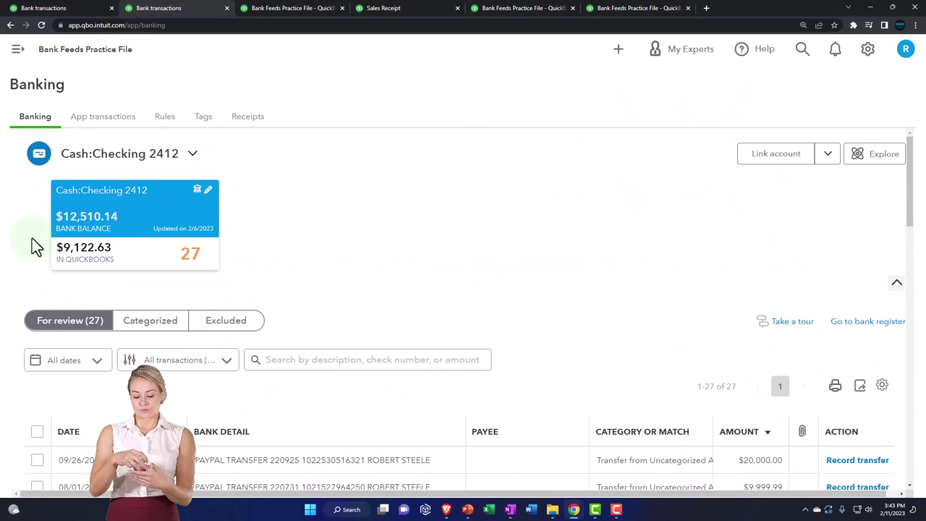
left_click(41, 24)
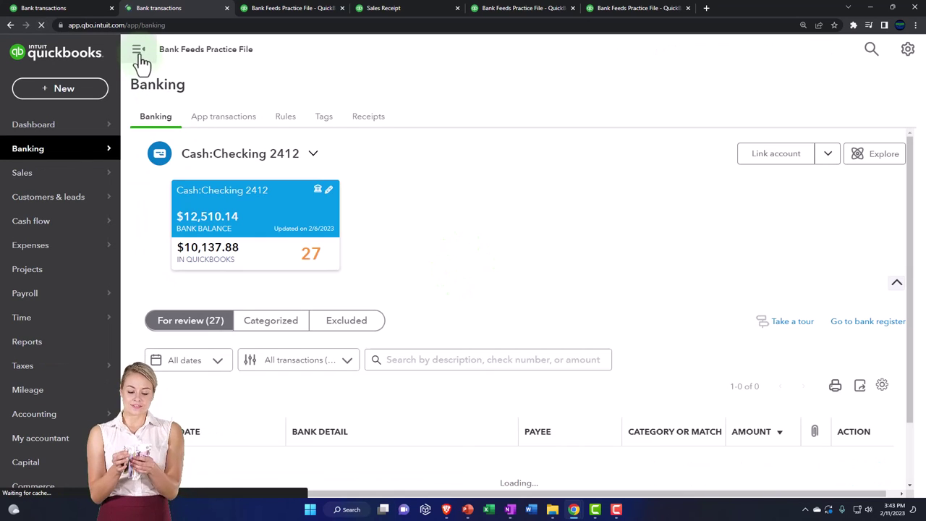
left_click(138, 50)
scroll(206, 278, "down", 5)
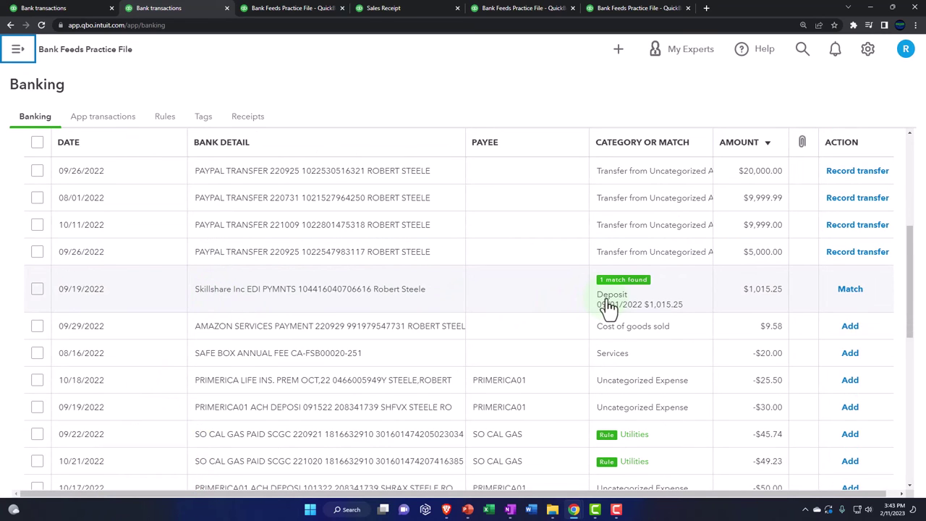
left_click(609, 306)
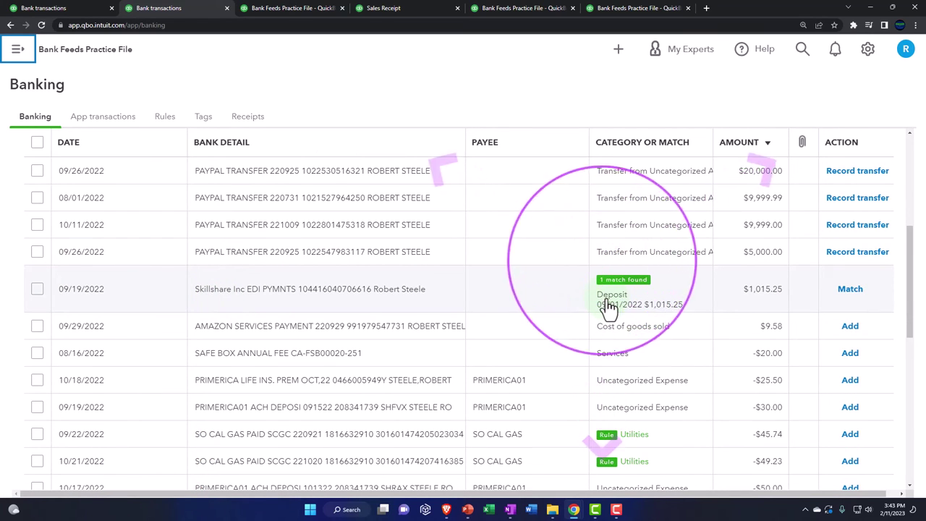
Step: Switch to OneNote to trace the path from Create Sales Receipts to Record Deposits, and return to the bank feed
left_click(510, 509)
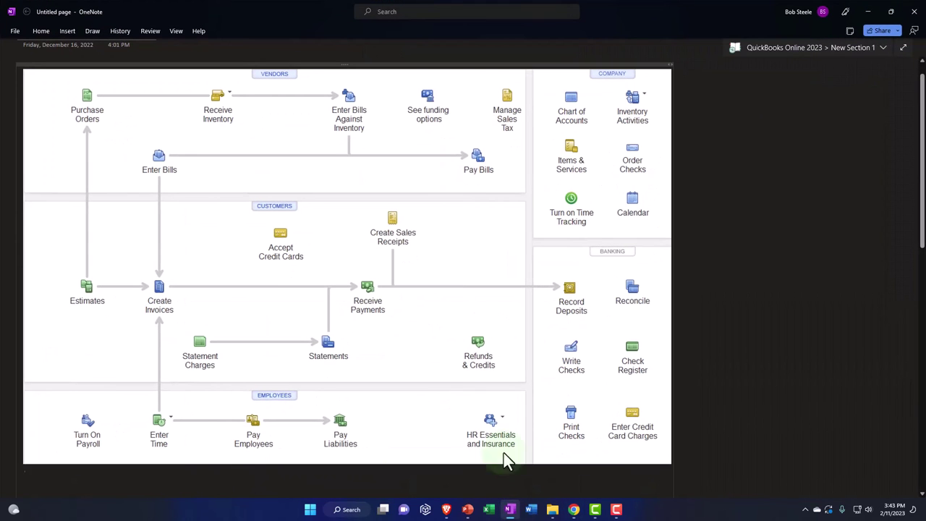
left_click(402, 255)
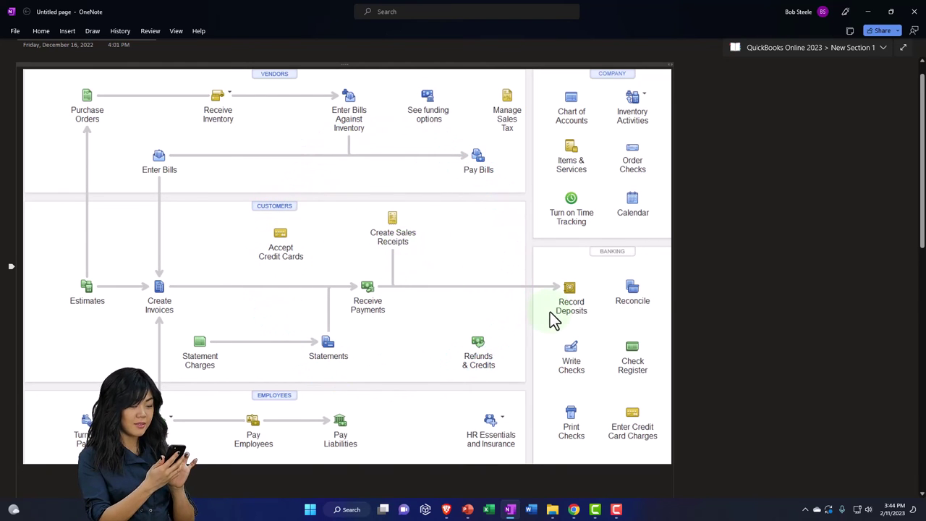
left_click(867, 13)
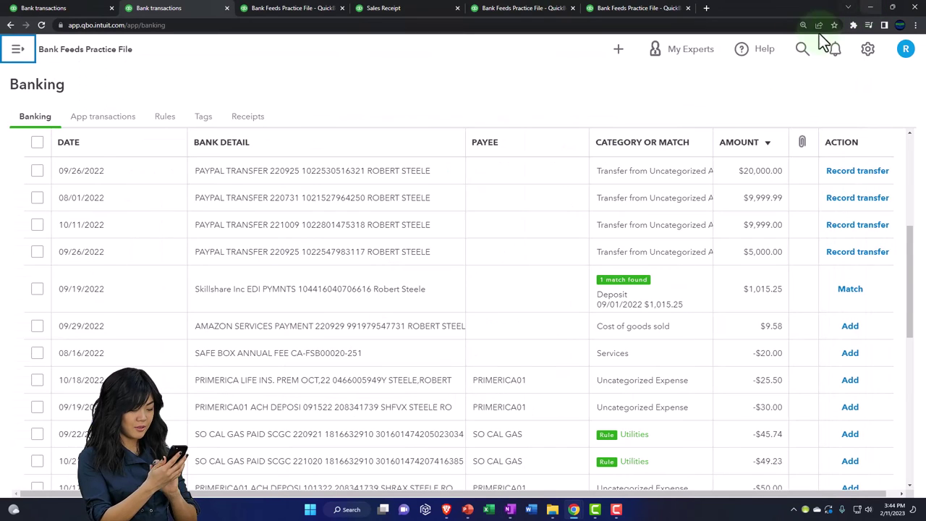
Step: Match the 09/19/2022 Skillshare bank line to the 09/01/2022 deposit of $1,015.25
left_click(538, 309)
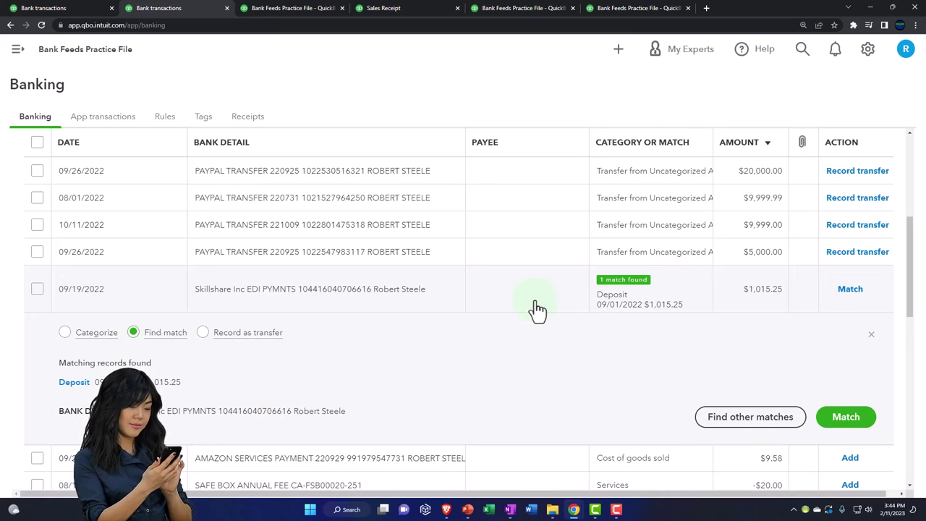
left_click(843, 420)
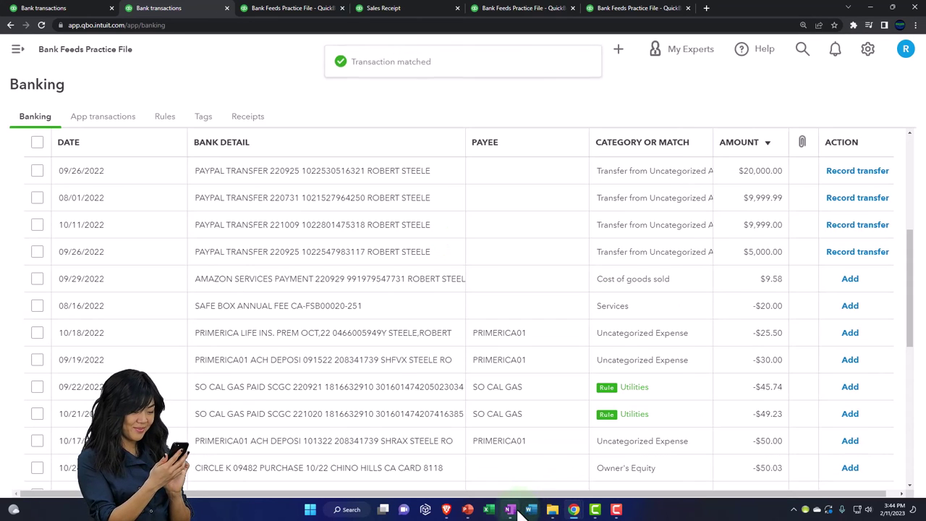
Step: Switch to OneNote to review the customer and banking workflow once more, and return to QuickBooks
left_click(518, 510)
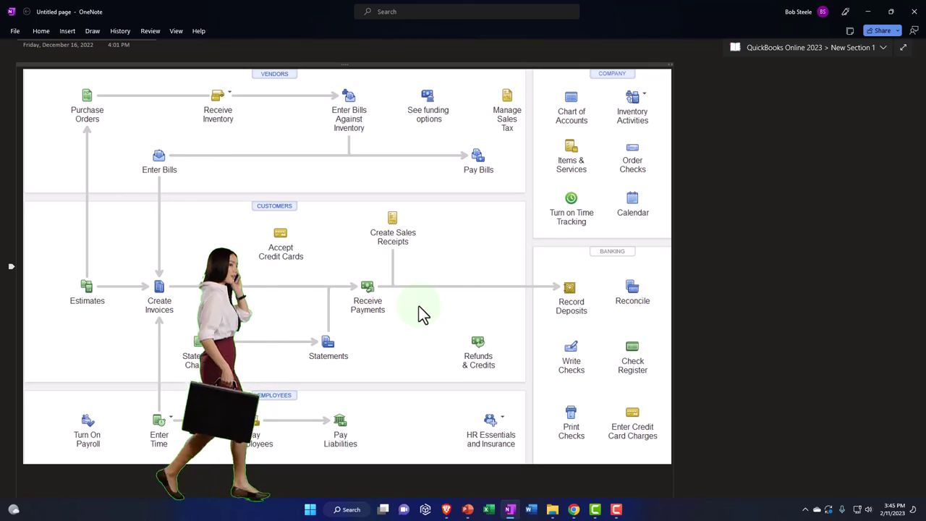
left_click(866, 12)
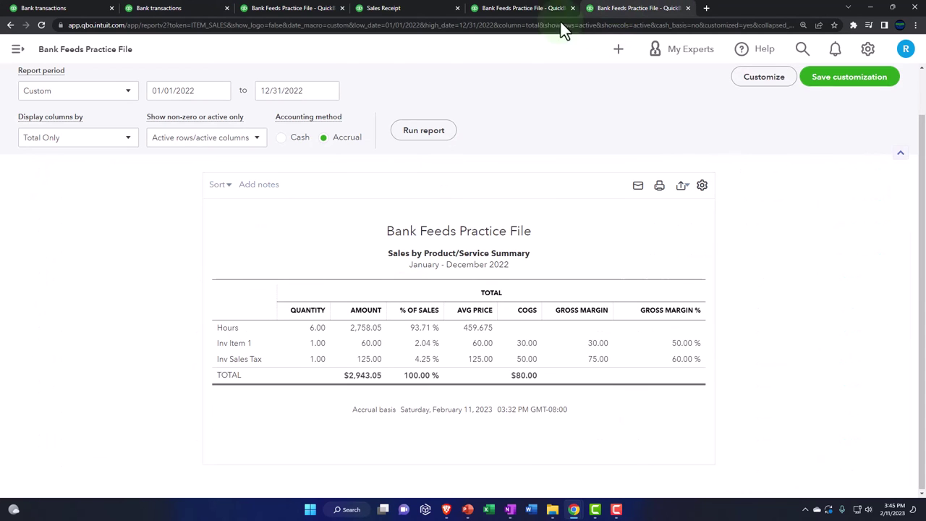
Step: Find the Trial Balance in the list of reports by name and open it
left_click(17, 50)
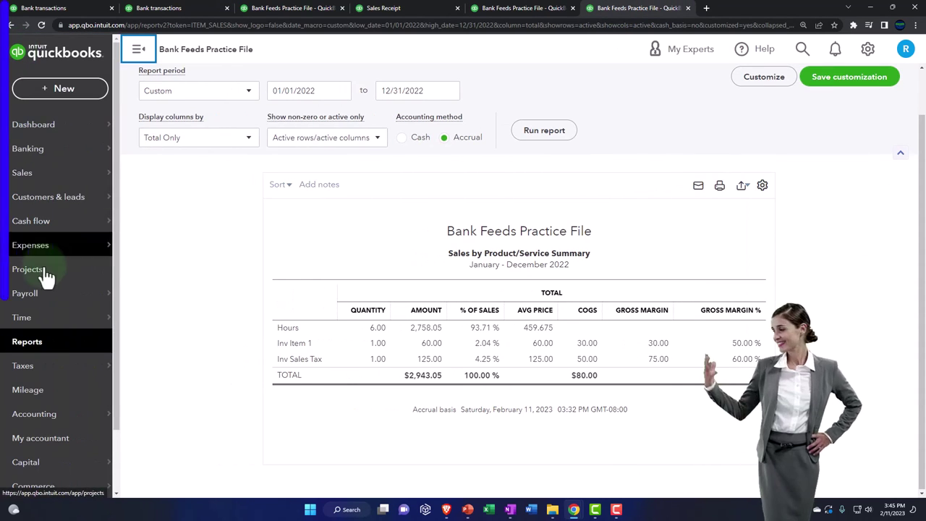
left_click(28, 347)
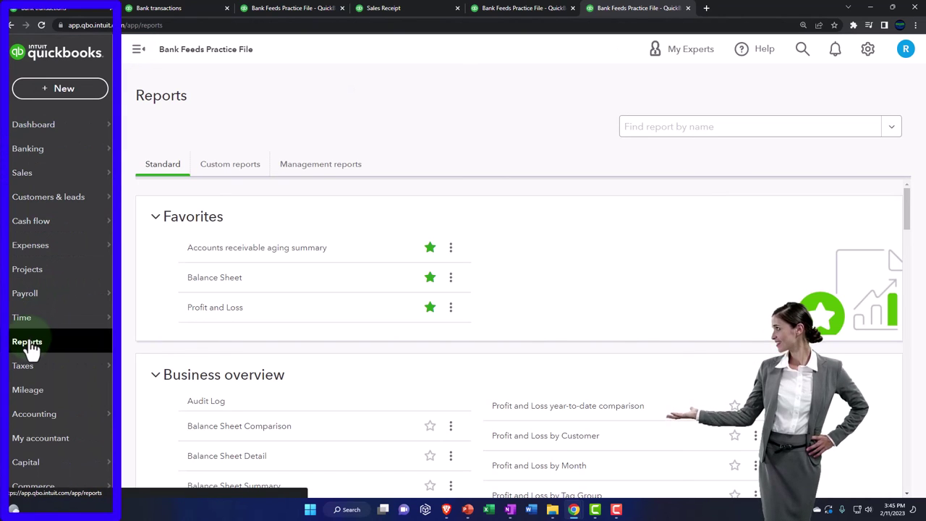
left_click(665, 128)
type("reu")
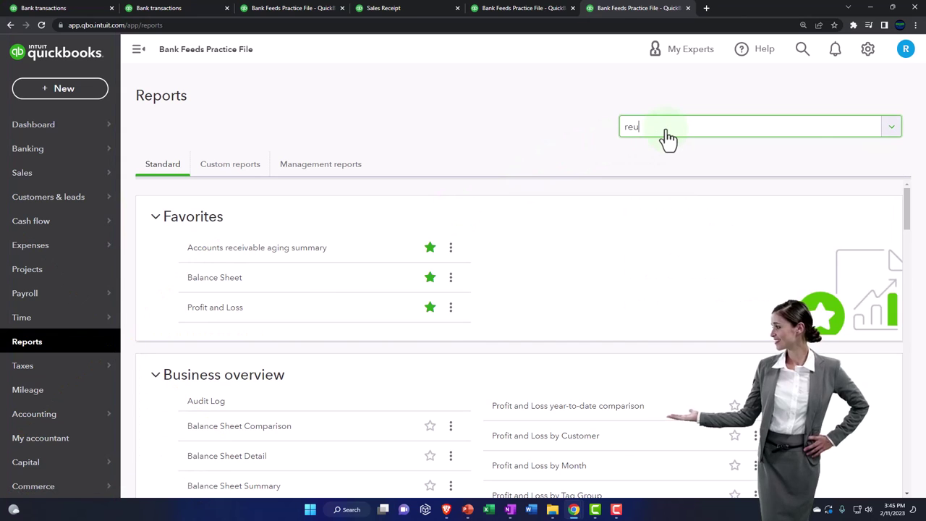
key("BackSpace")
key("BackSpace")
key("BackSpace")
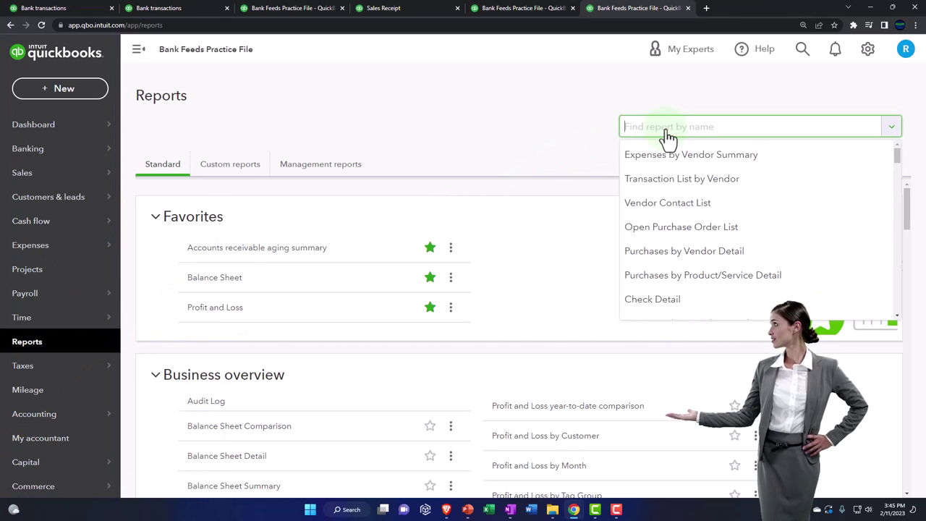
type("TRI")
key("Down")
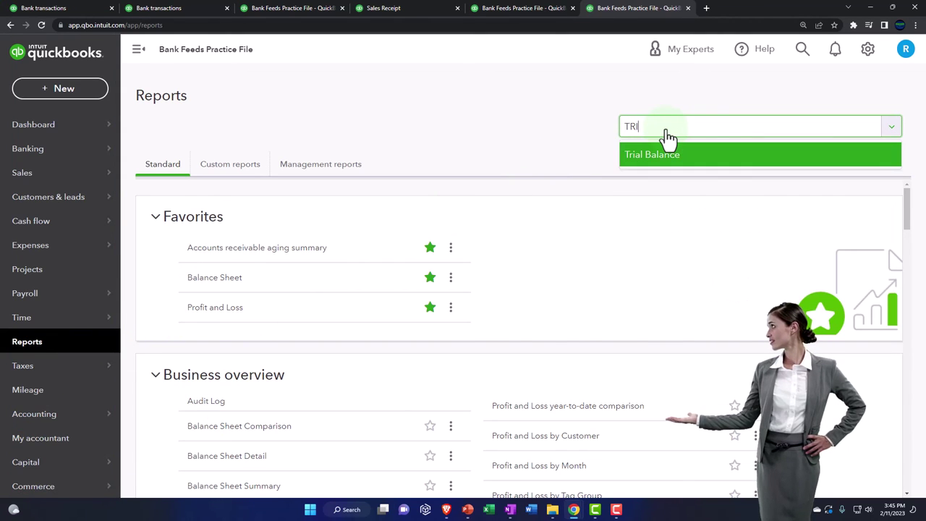
key("Return")
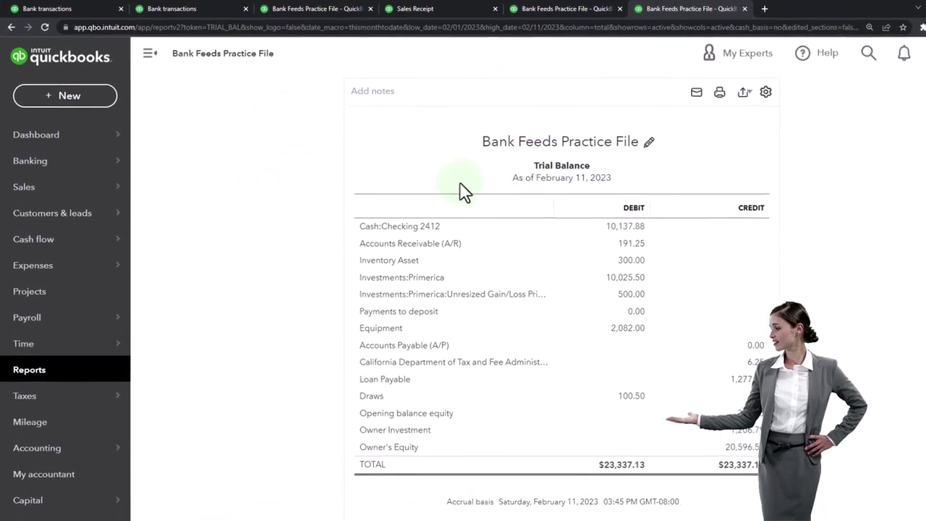
Step: Run the Trial Balance for the custom period 01/01/2022 to 12/31/2022
left_click_drag(376, 159, 200, 134)
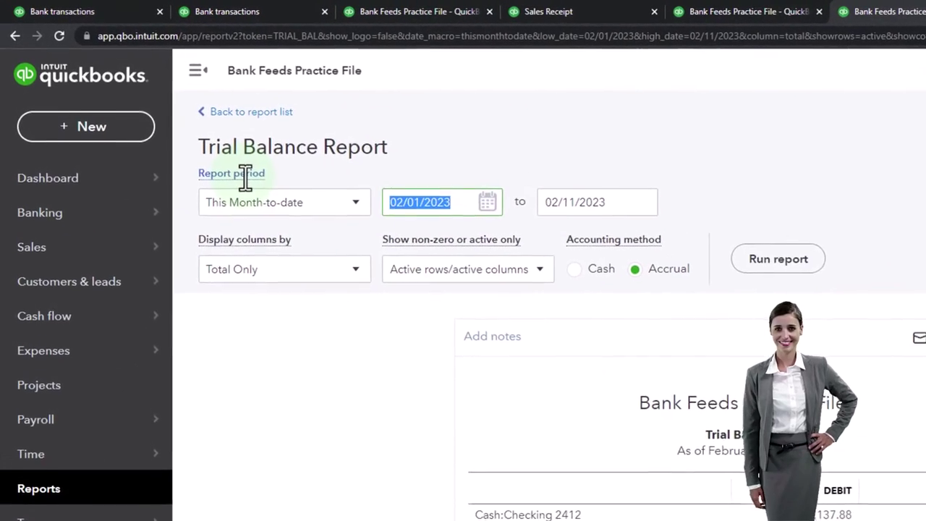
type("01/01/2022")
key("Tab")
type("12312022")
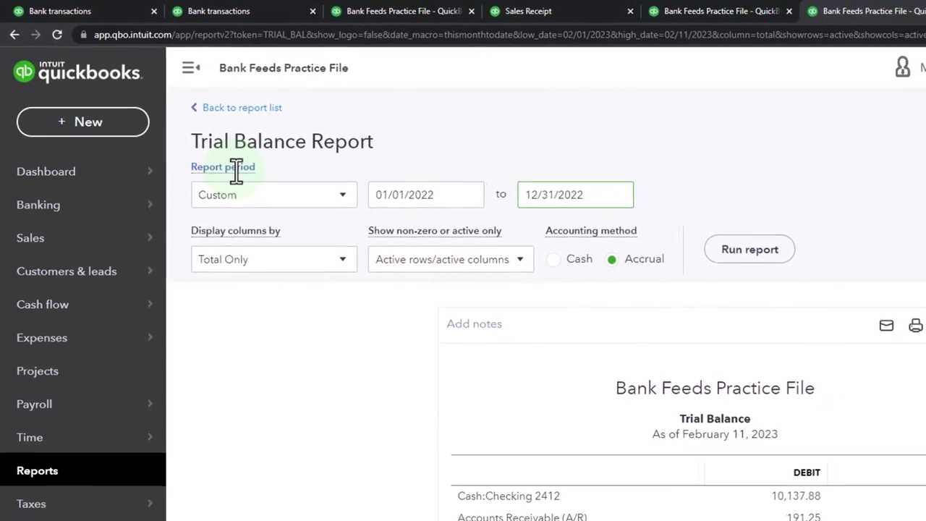
left_click(749, 248)
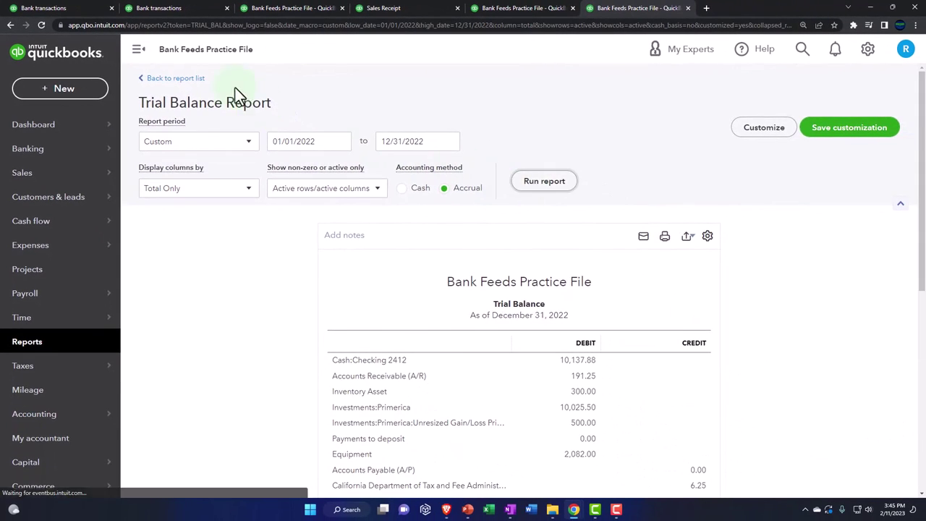
Step: Examine the debit and credit balances of the Trial Balance from Checking 2412 down to the TOTAL row
scroll(145, 64, "down", 2)
left_click(139, 52)
key("ctrl+plus")
key("ctrl+plus")
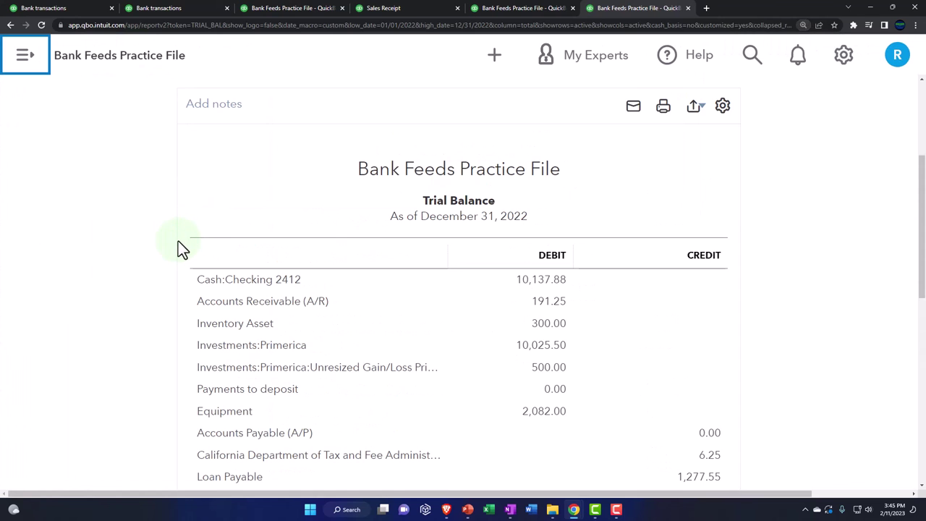
scroll(163, 250, "down", 1)
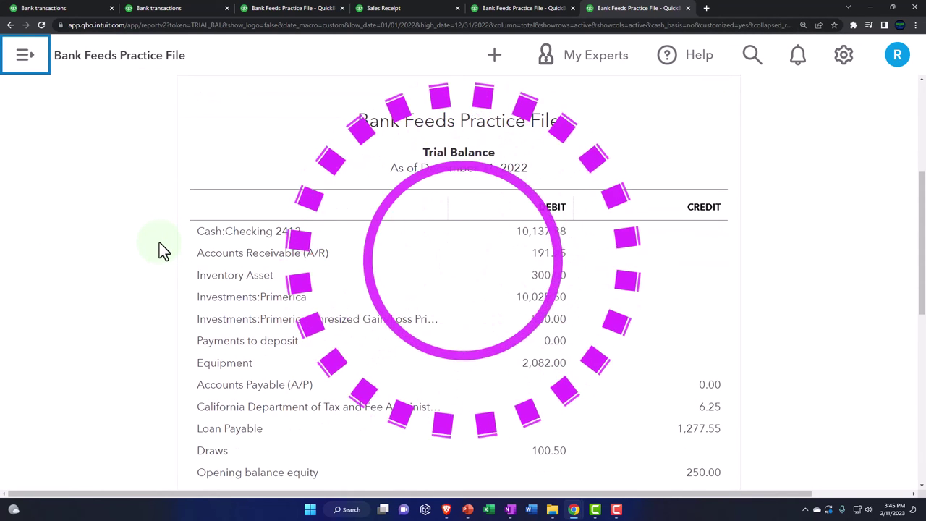
scroll(160, 243, "down", 1)
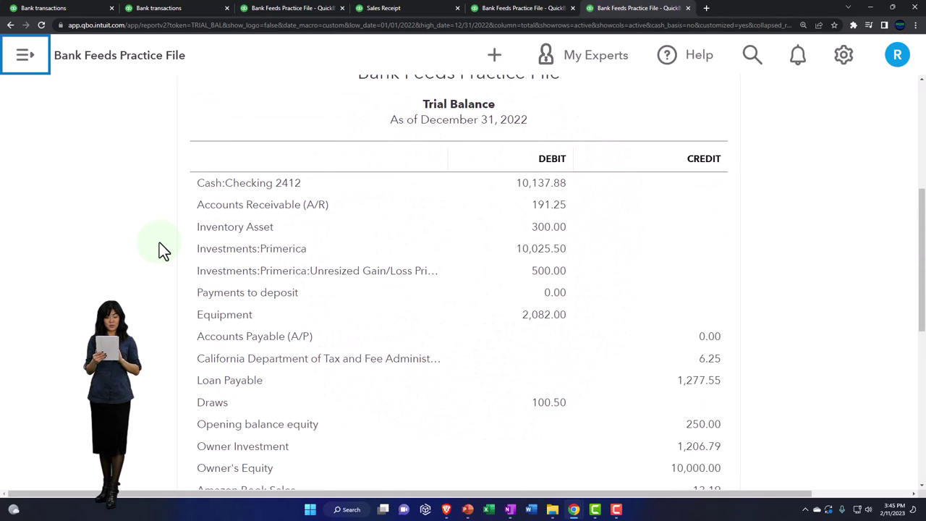
scroll(162, 250, "down", 1)
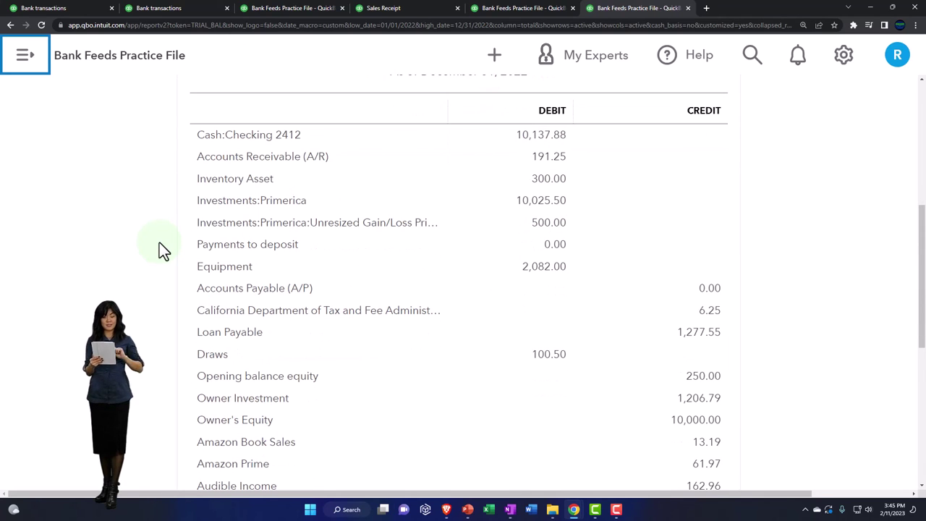
scroll(160, 242, "down", 2)
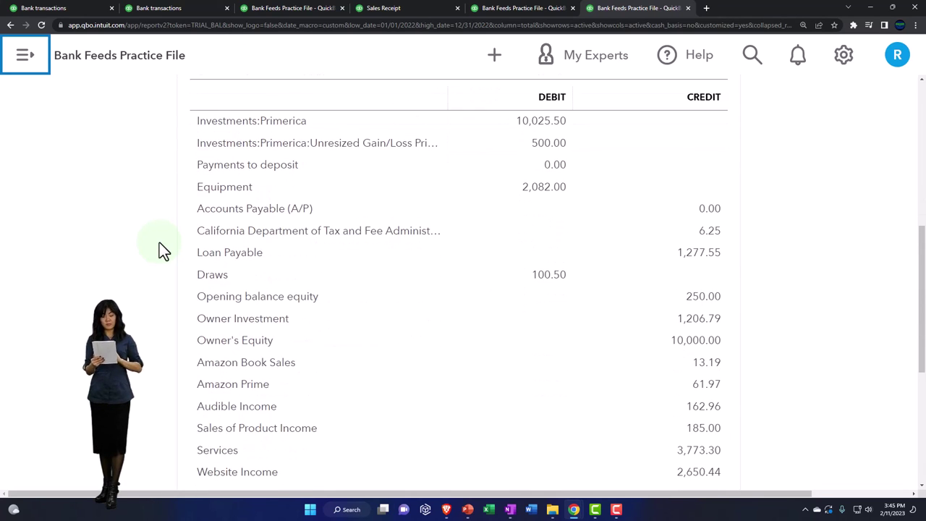
scroll(159, 242, "down", 1)
scroll(159, 242, "down", 2)
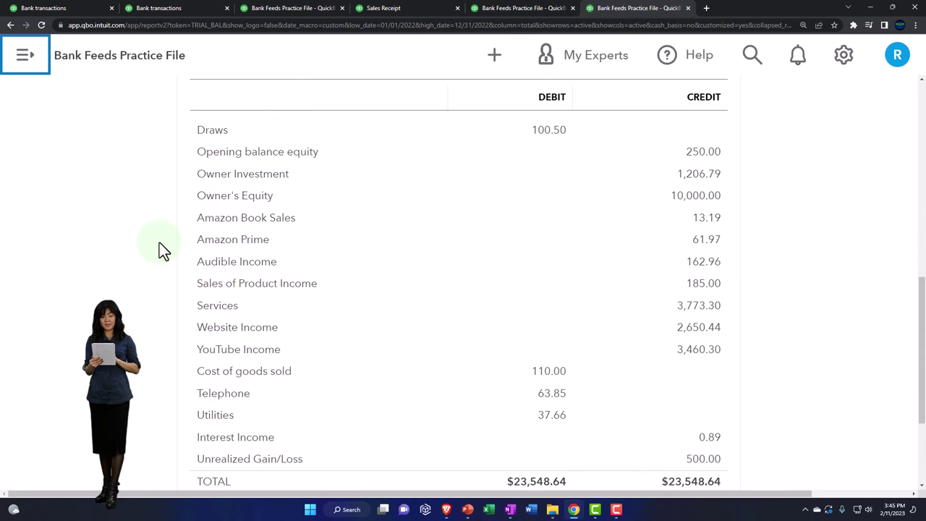